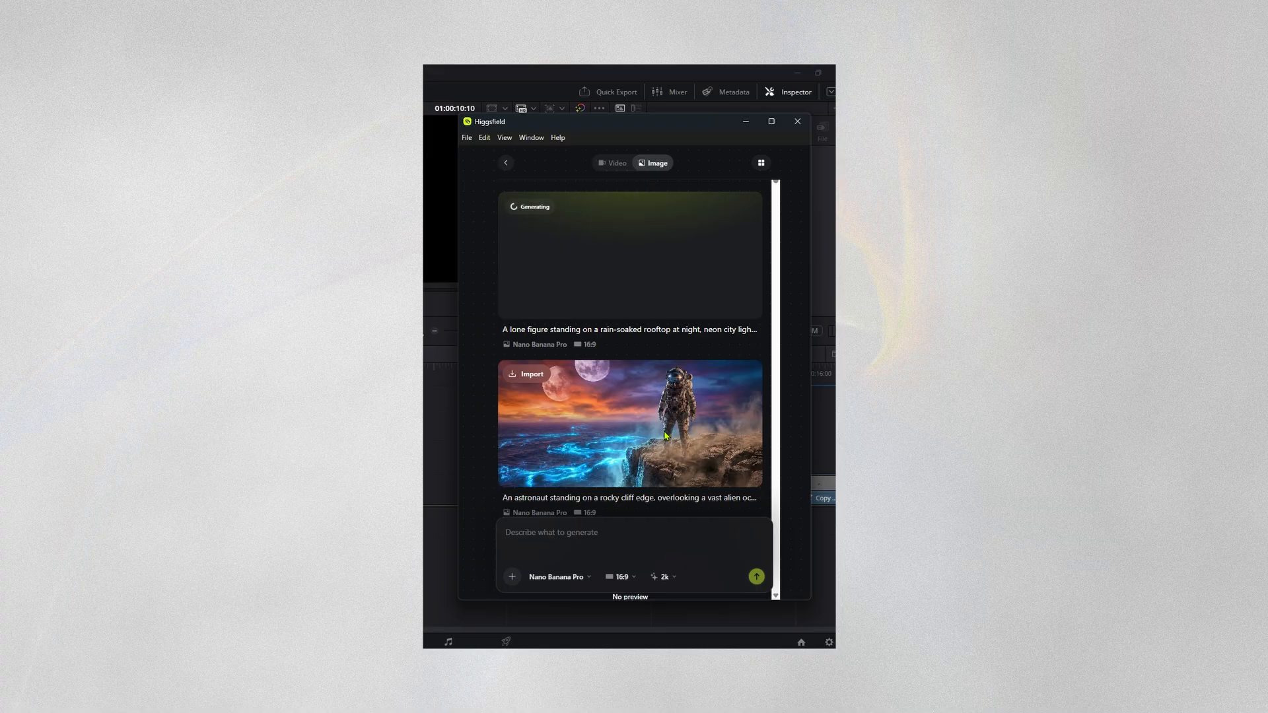
left_click(526, 206)
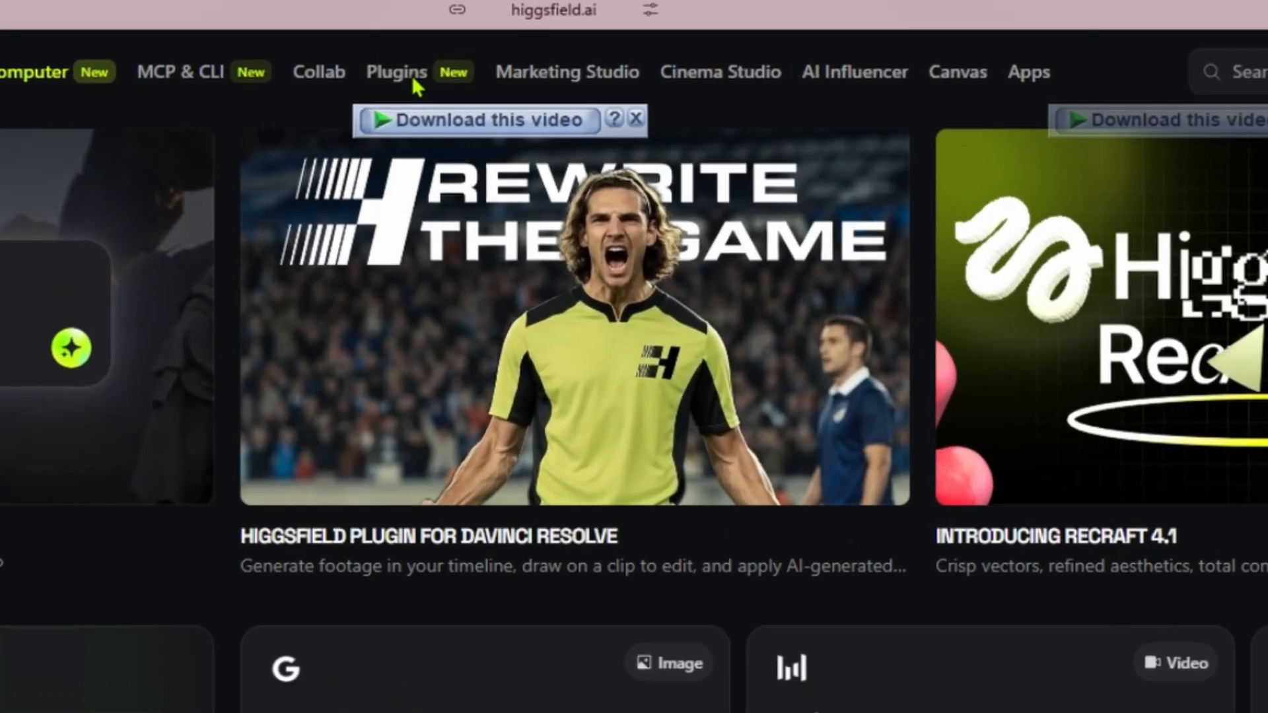
Open the Higgsfield plugin page for DaVinci Resolve and show the Windows version of the getting-started steps
mouse_move(414, 80)
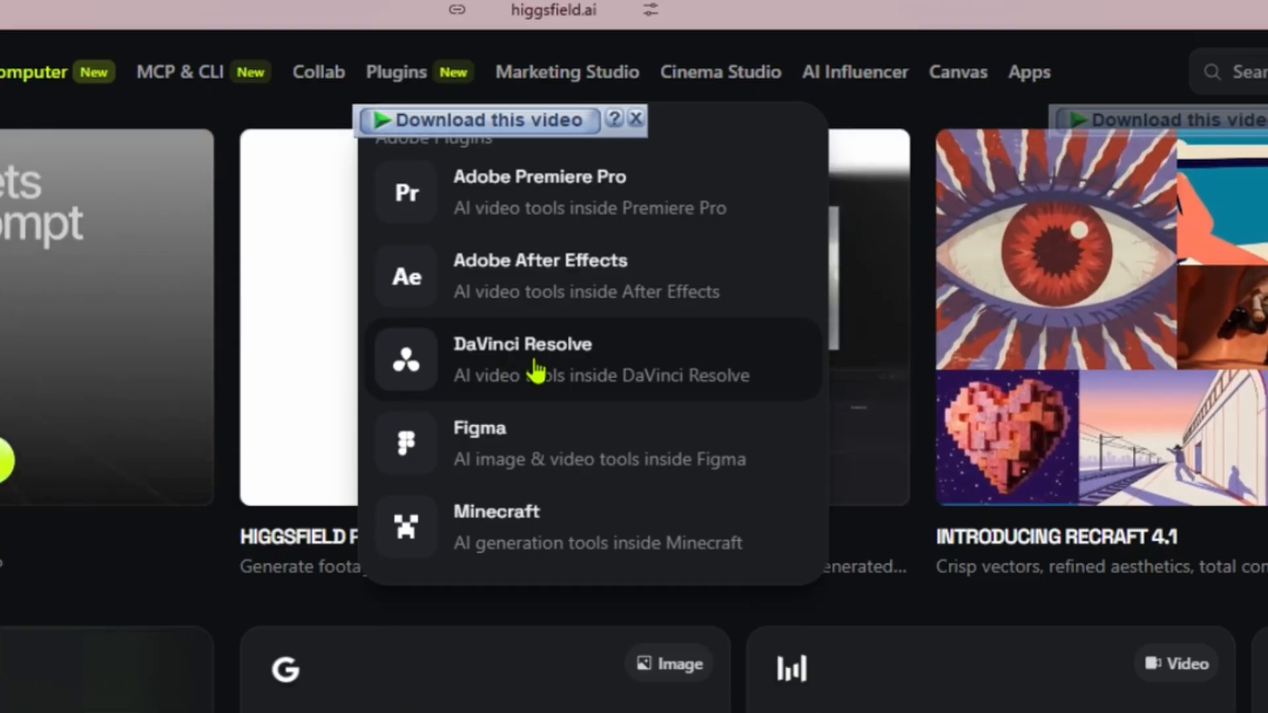
left_click(537, 371)
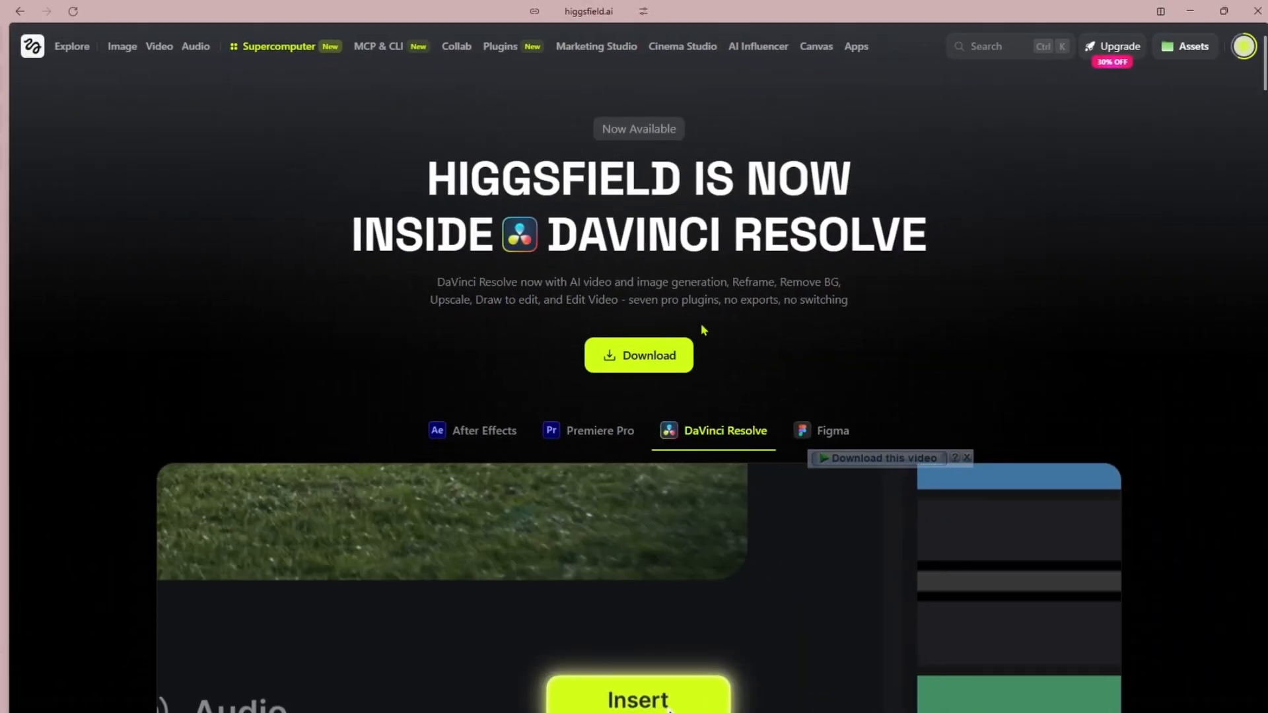
scroll(703, 330, "down", 5)
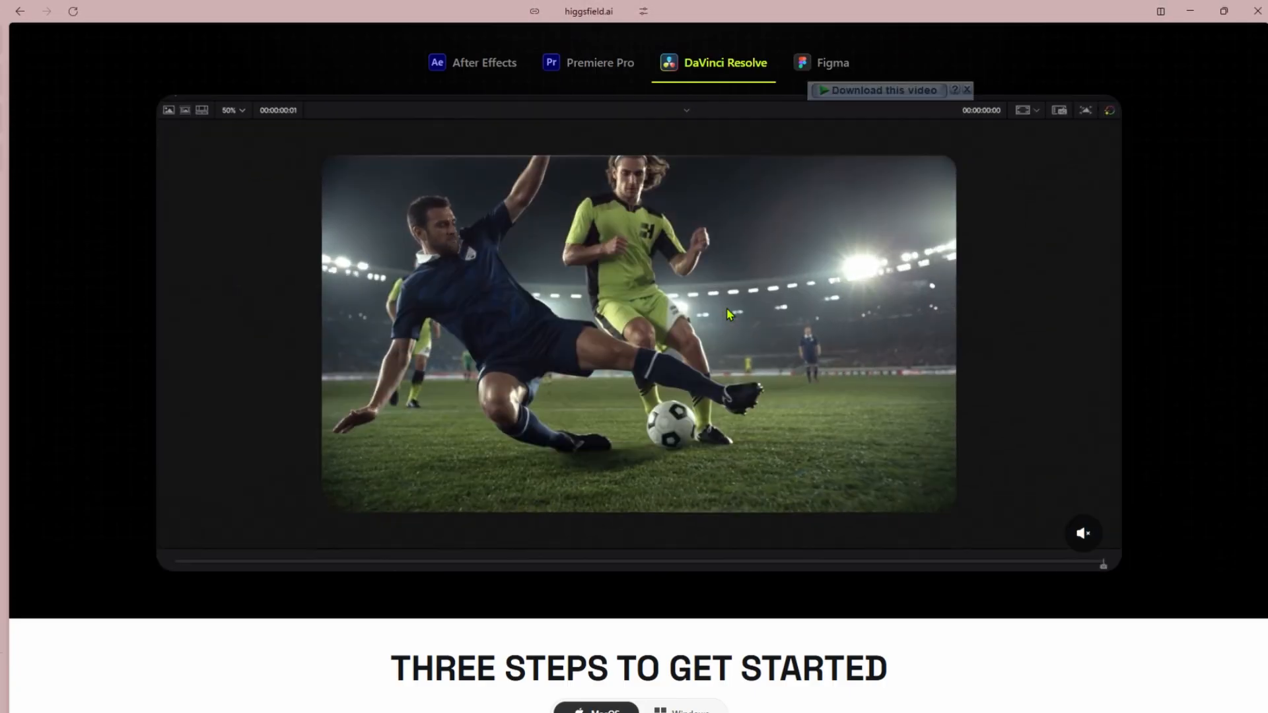
scroll(726, 308, "down", 7)
left_click(684, 204)
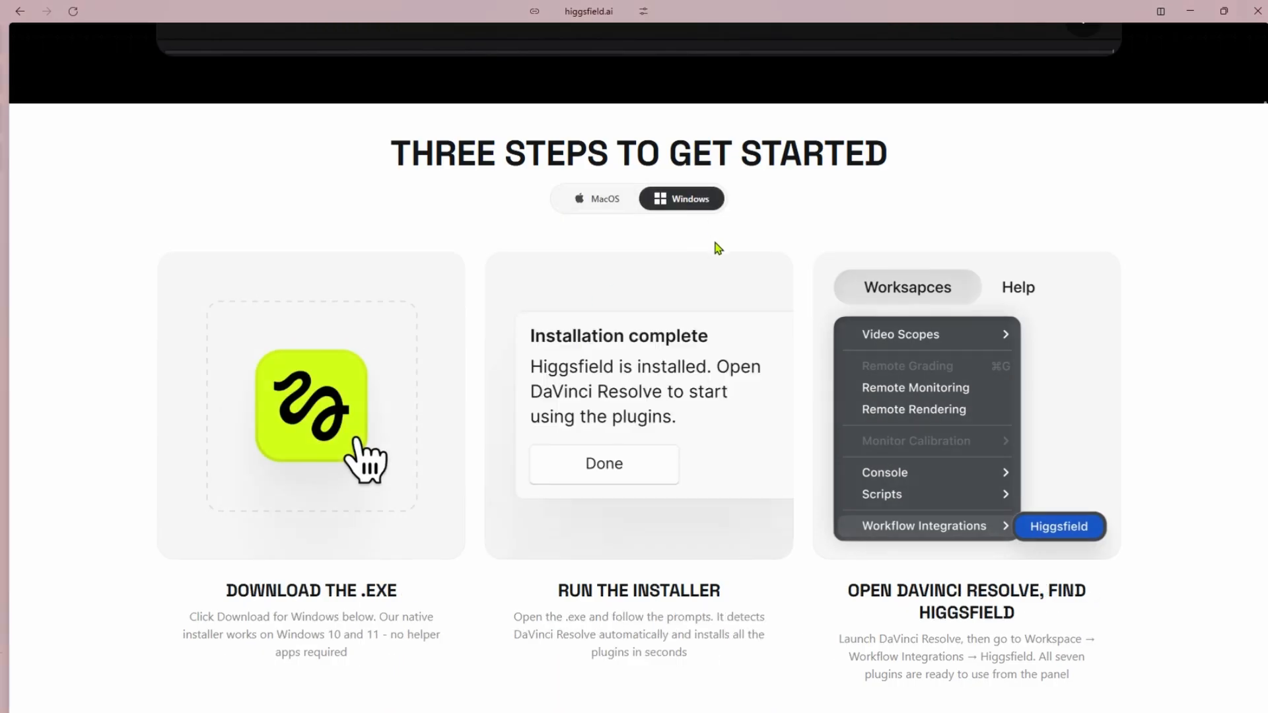
scroll(719, 249, "down", 3)
scroll(717, 249, "up", 2)
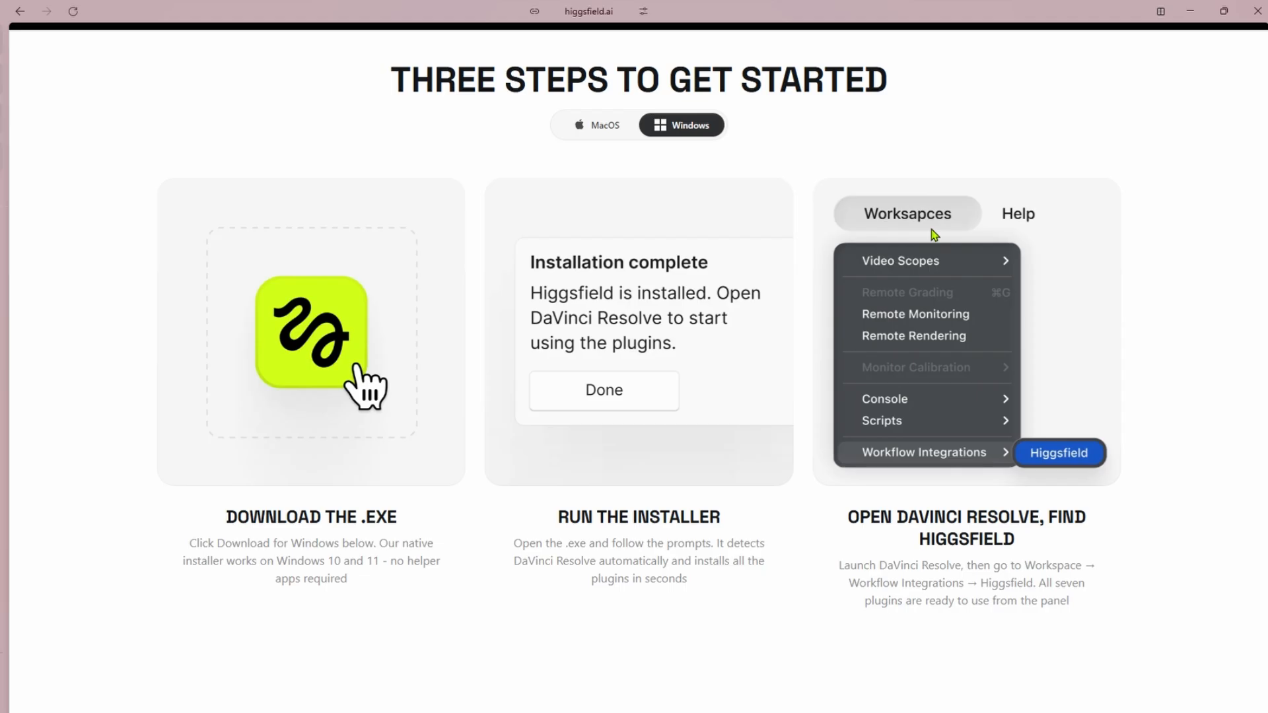
scroll(1026, 460, "down", 1)
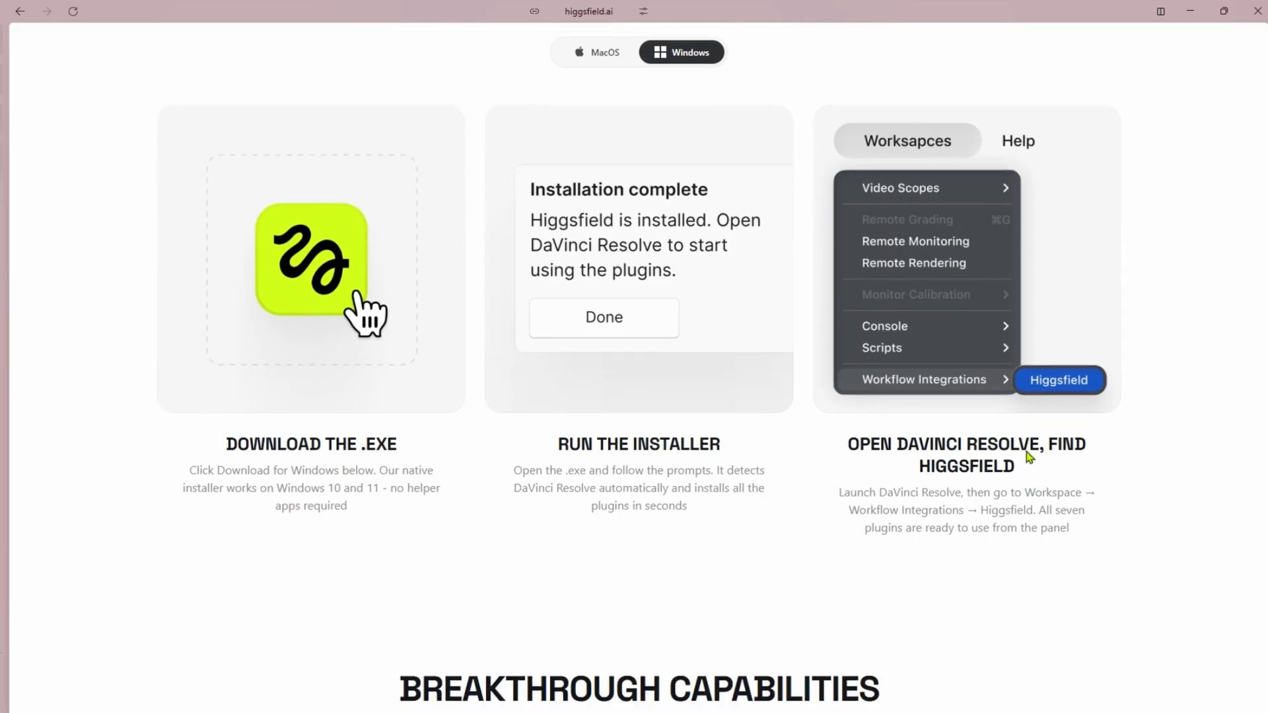
Read the breakthrough capabilities descriptions from AI LUT Creator through Generate AI Video, Generate AI Image and Reframe
scroll(905, 373, "down", 6)
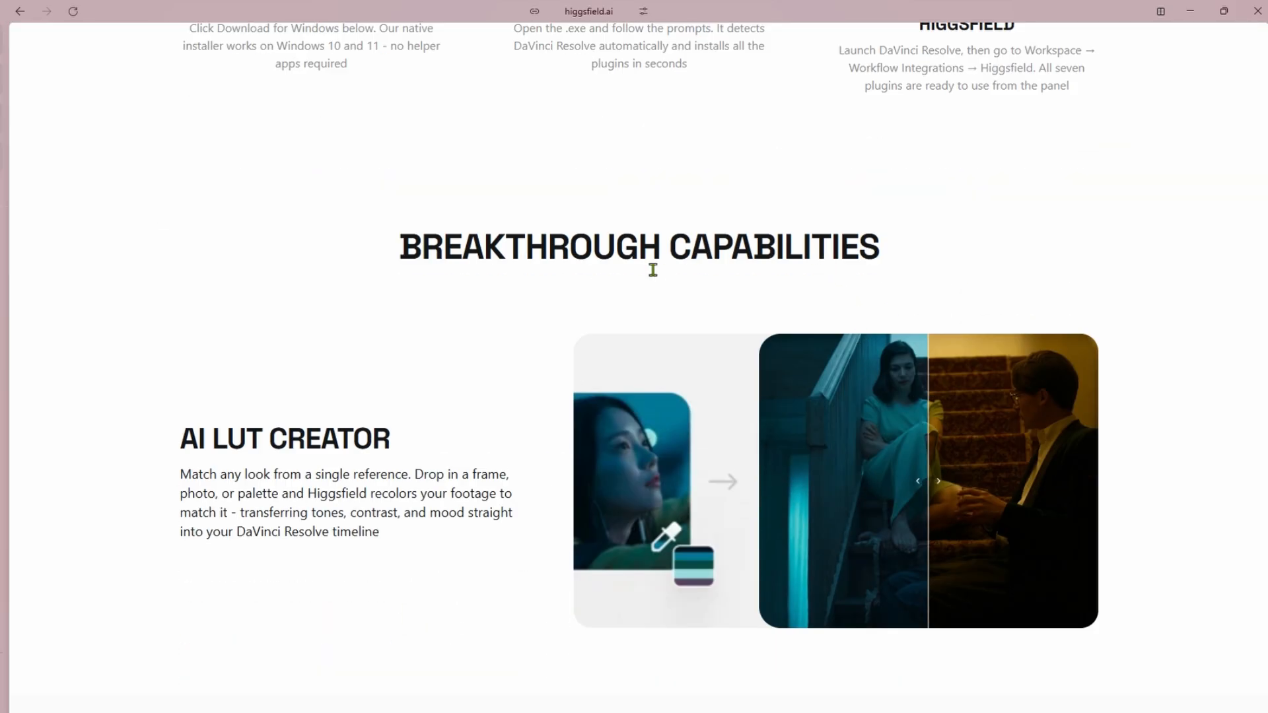
scroll(805, 311, "down", 1)
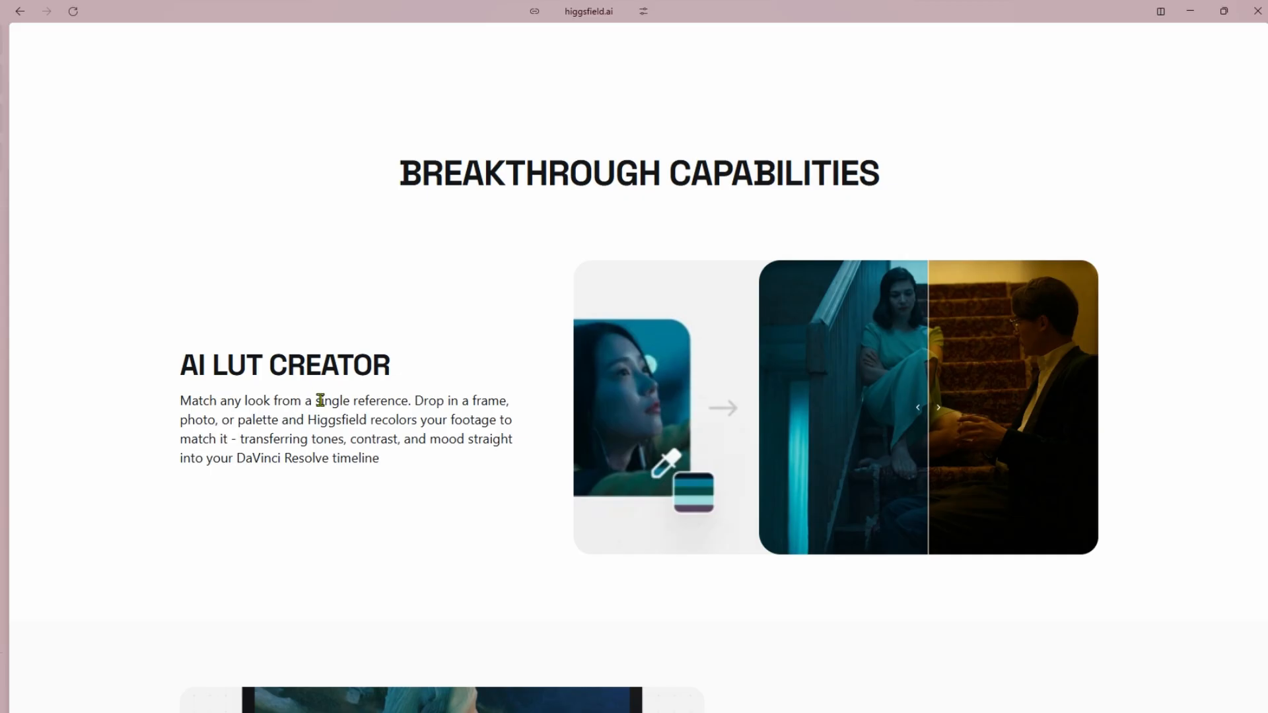
left_click_drag(183, 401, 409, 403)
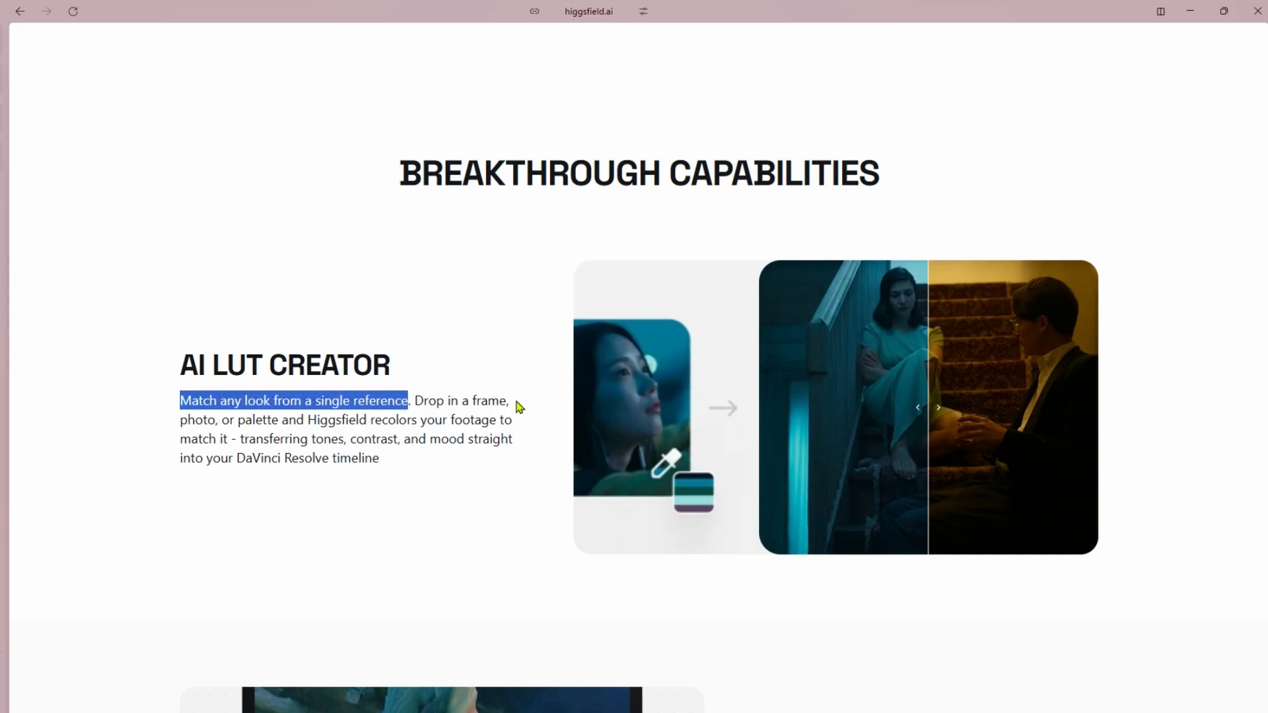
left_click(480, 406)
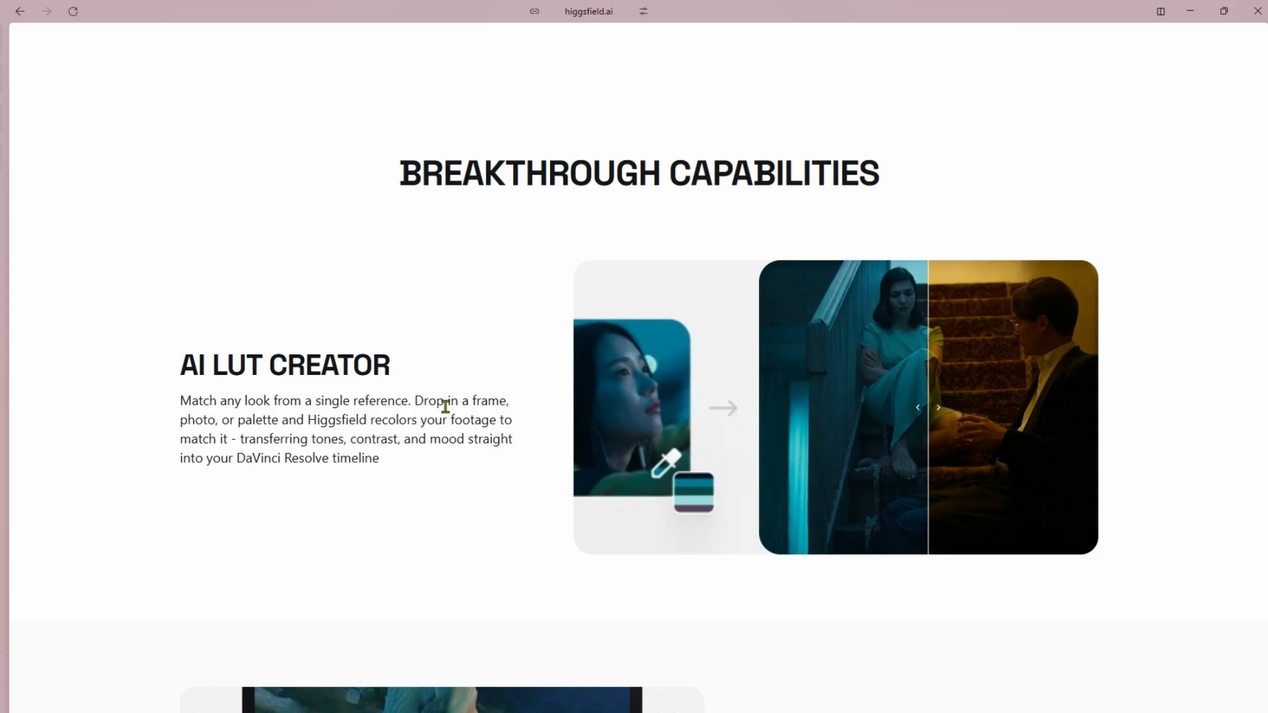
scroll(445, 407, "down", 5)
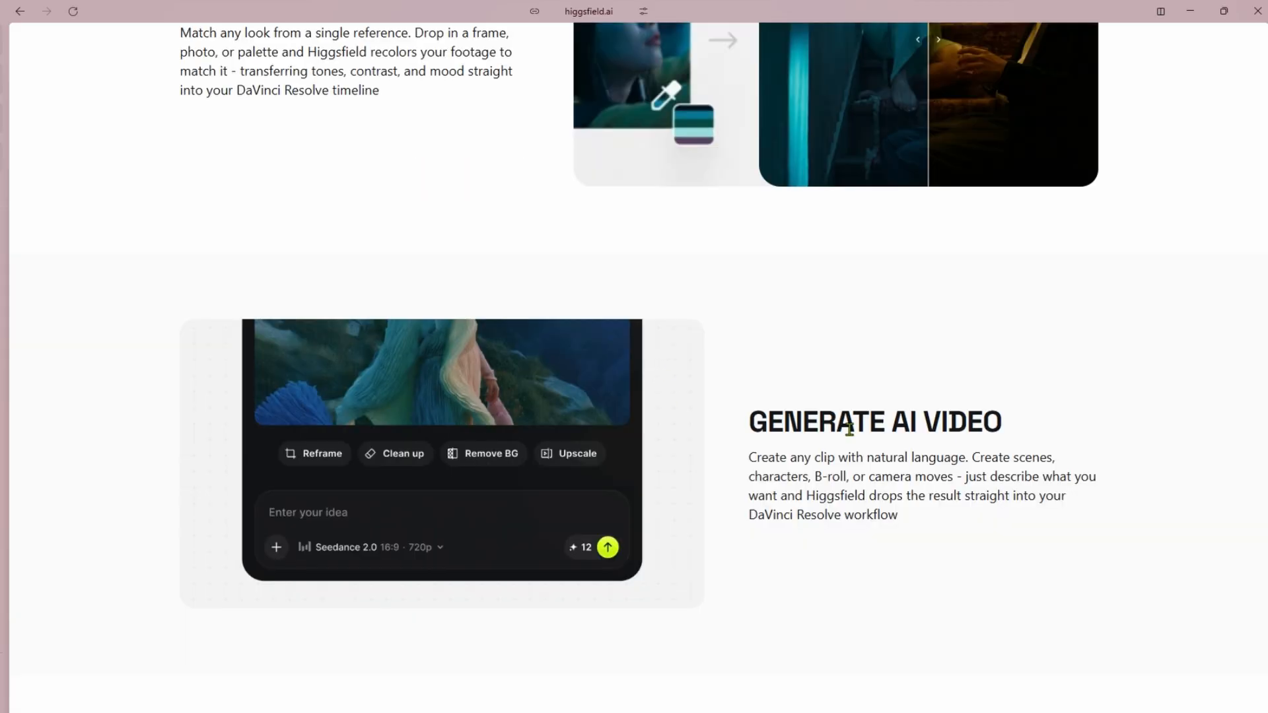
scroll(981, 417, "down", 2)
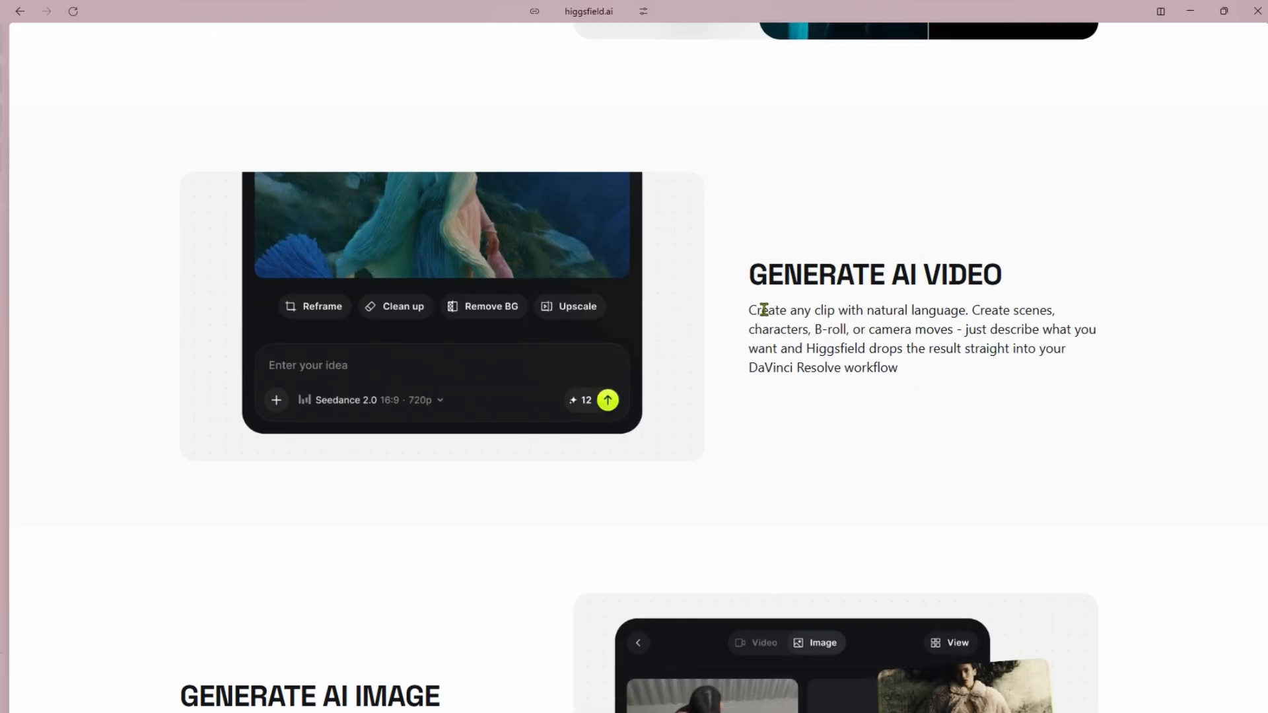
scroll(830, 343, "down", 5)
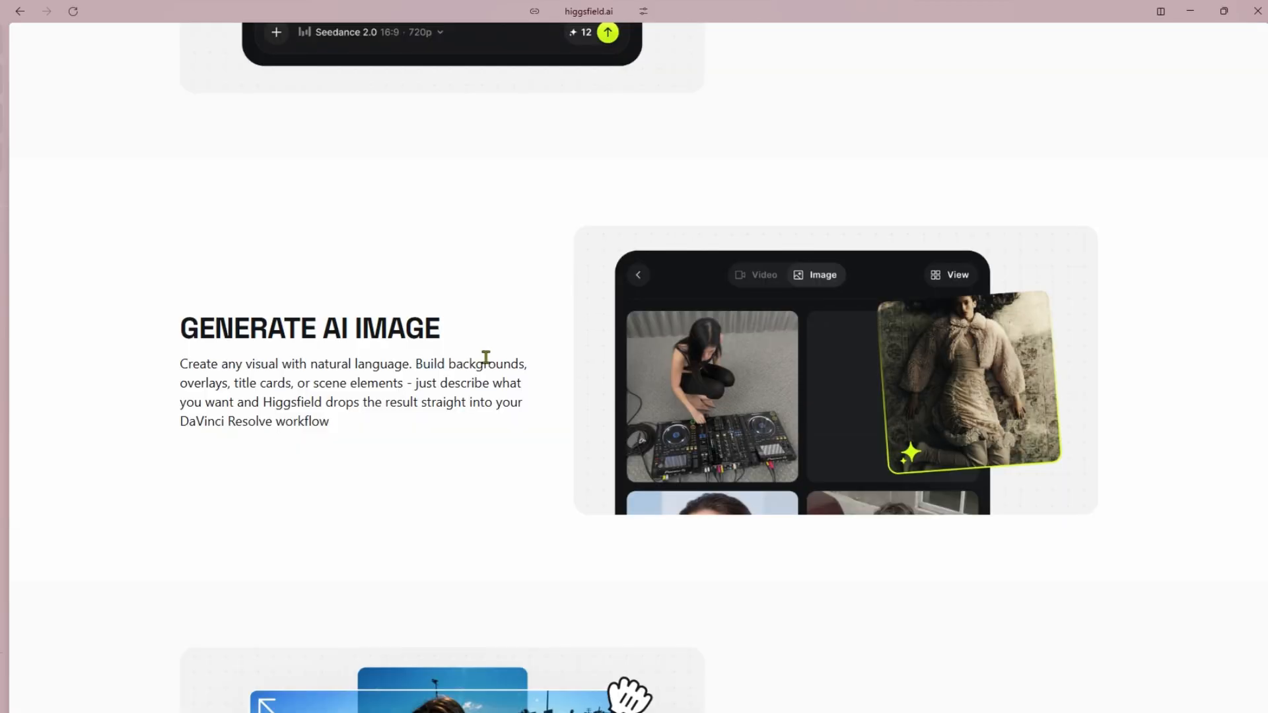
scroll(500, 360, "down", 6)
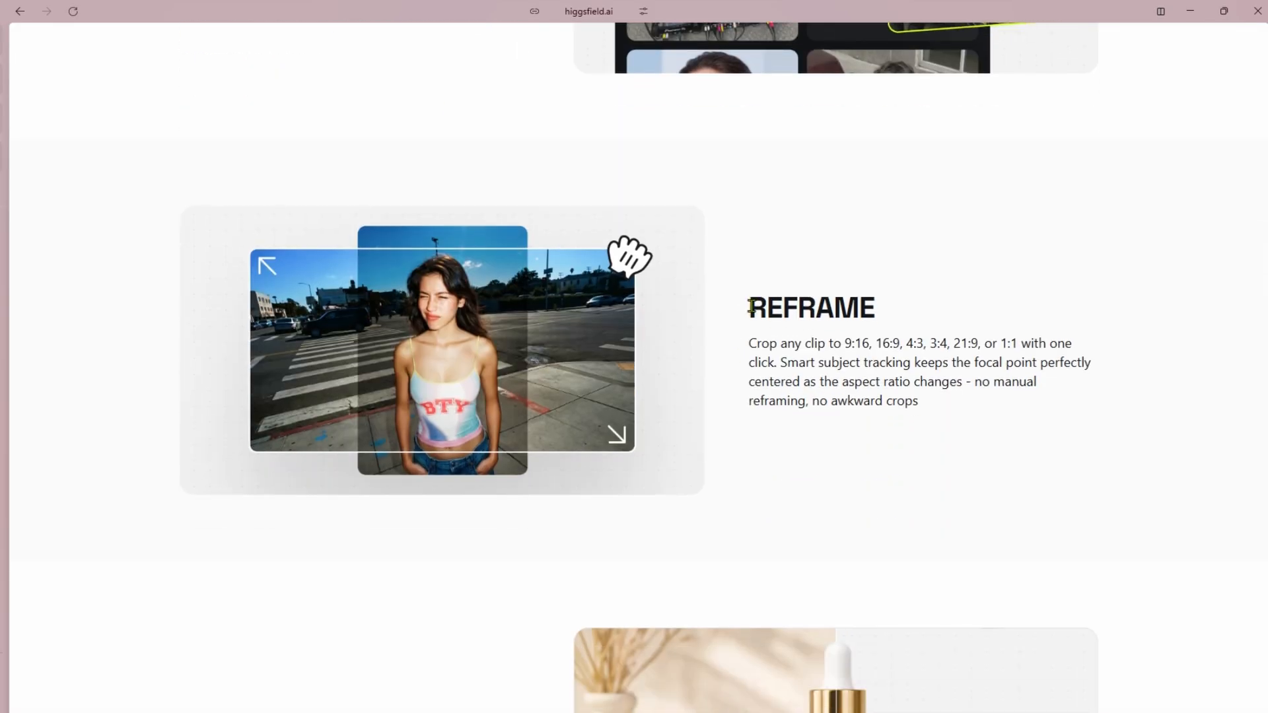
left_click_drag(751, 307, 894, 308)
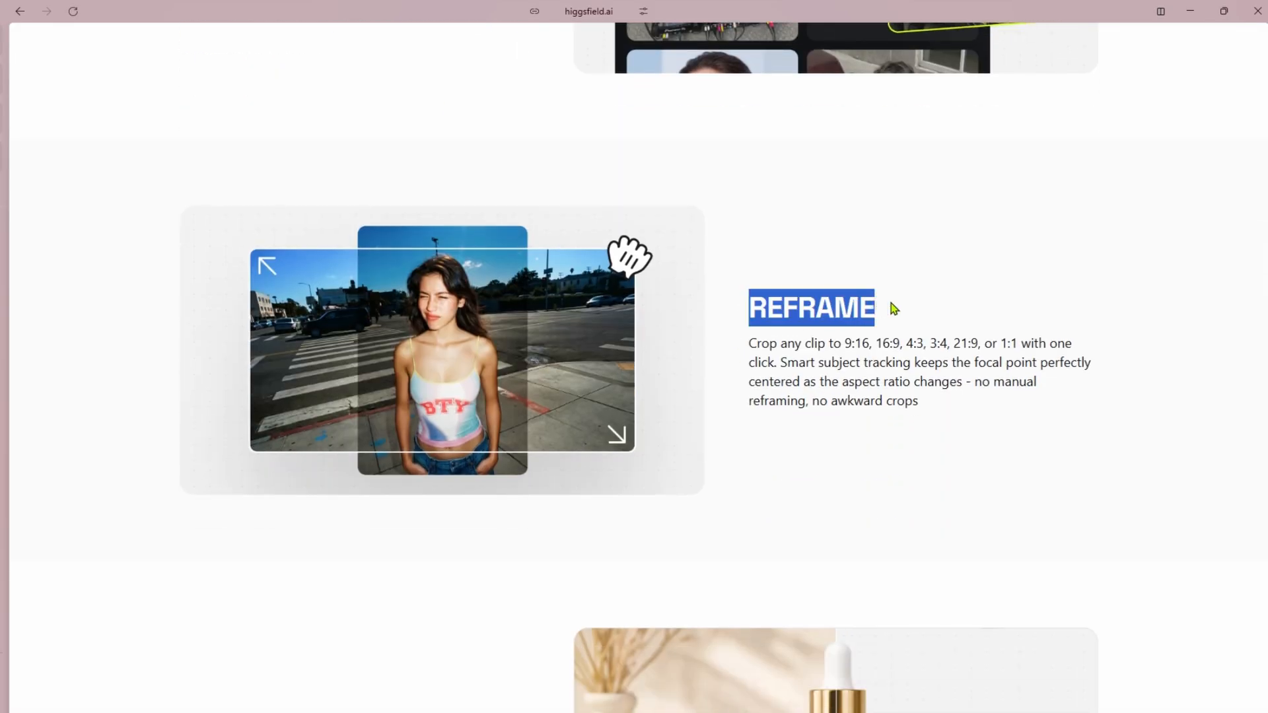
left_click(851, 356)
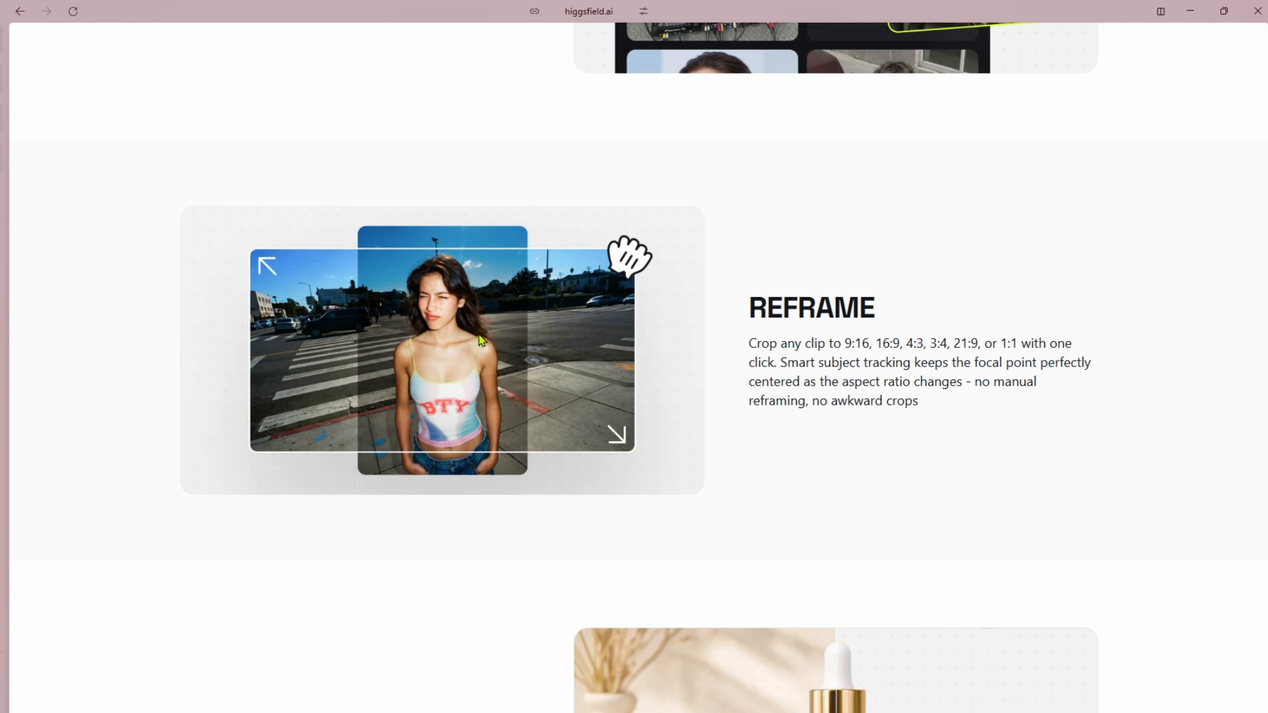
Review the Draw to Edit, Upscale and Cinema Studio sections, comparing the watch image before and after upscaling
scroll(481, 340, "down", 10)
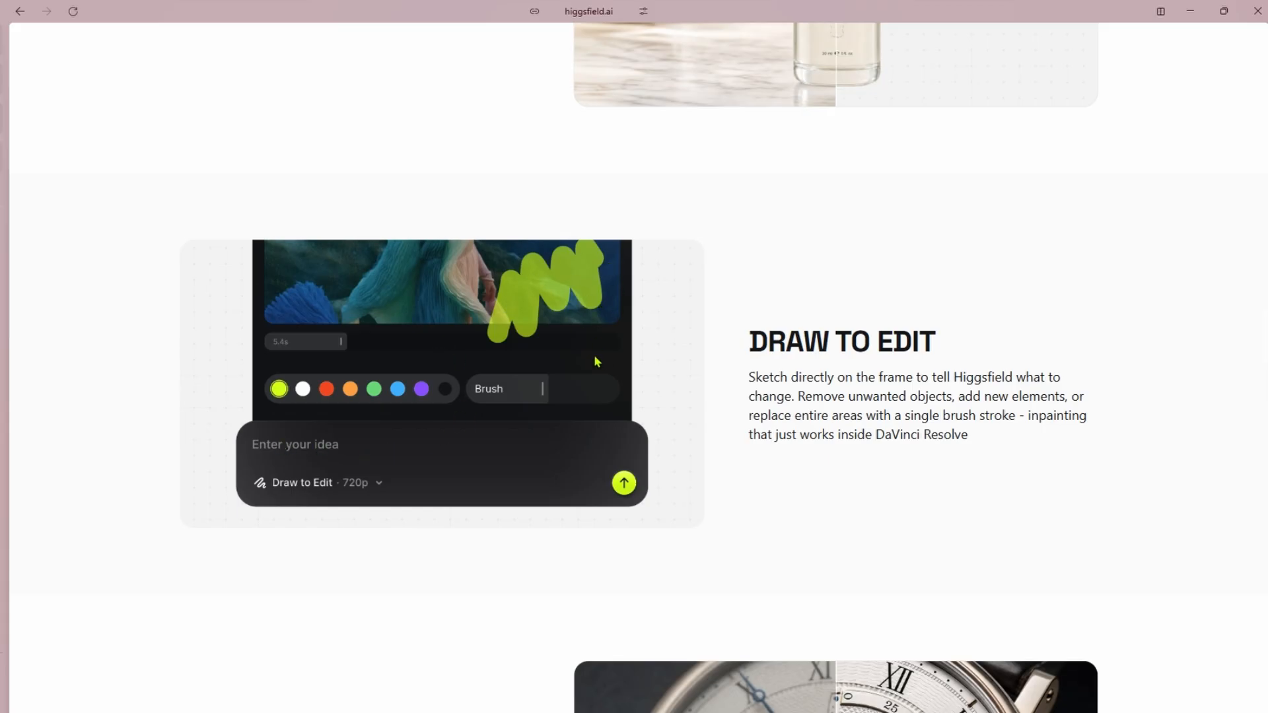
scroll(597, 361, "down", 5)
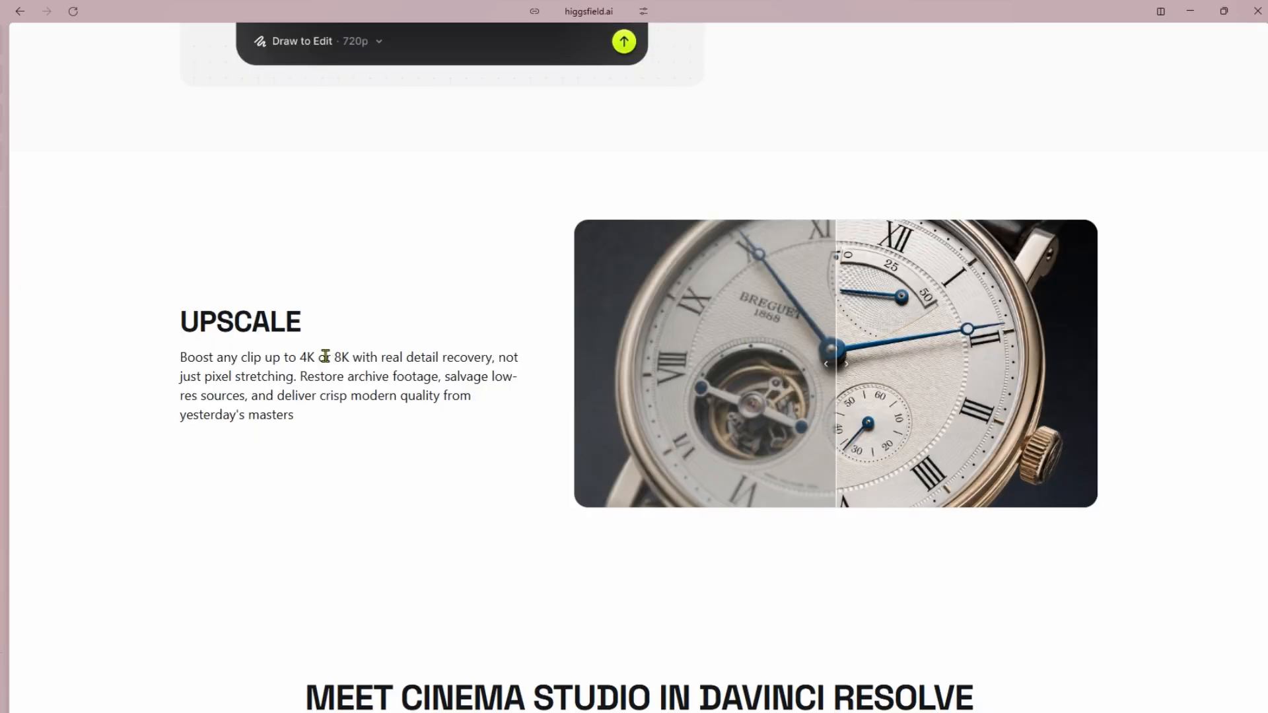
left_click_drag(837, 378, 1195, 365)
scroll(721, 439, "down", 4)
scroll(722, 438, "down", 2)
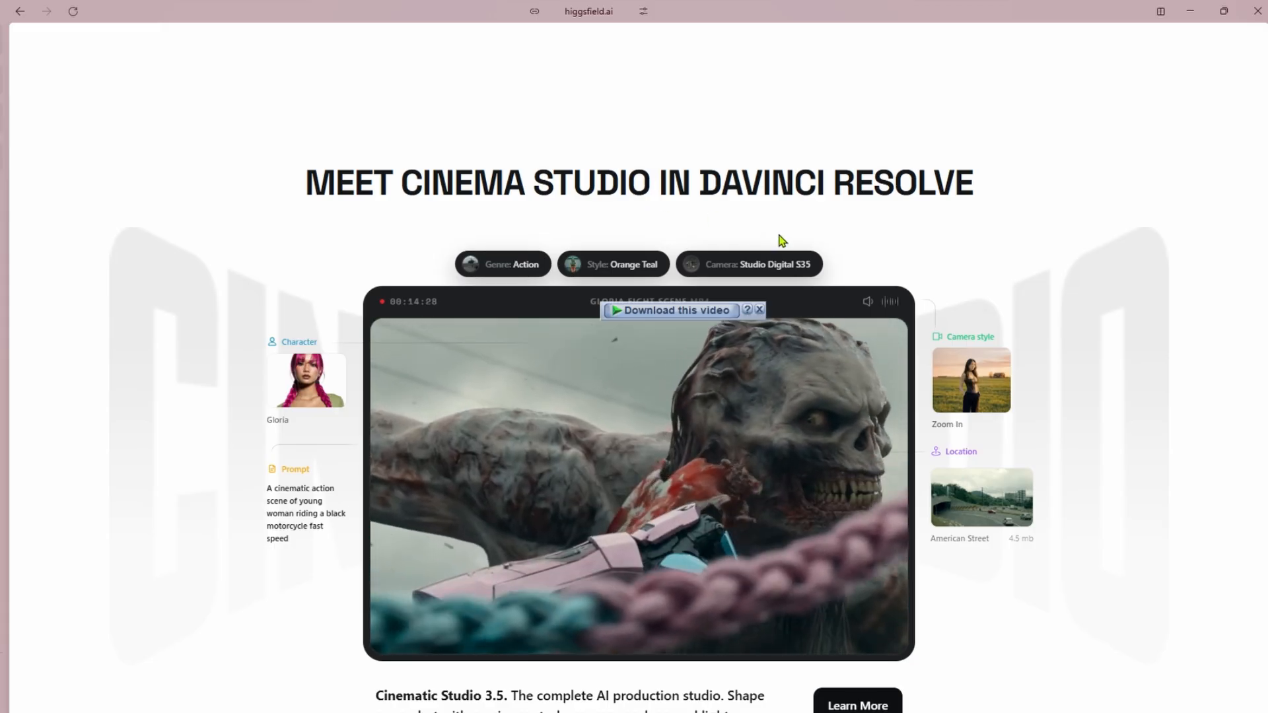
scroll(823, 328, "down", 15)
Download the plugin installer and run higgsfield-resolve-studio-plugin-1.1.8.msi from the Programs folder in Downloads
scroll(849, 424, "up", 15)
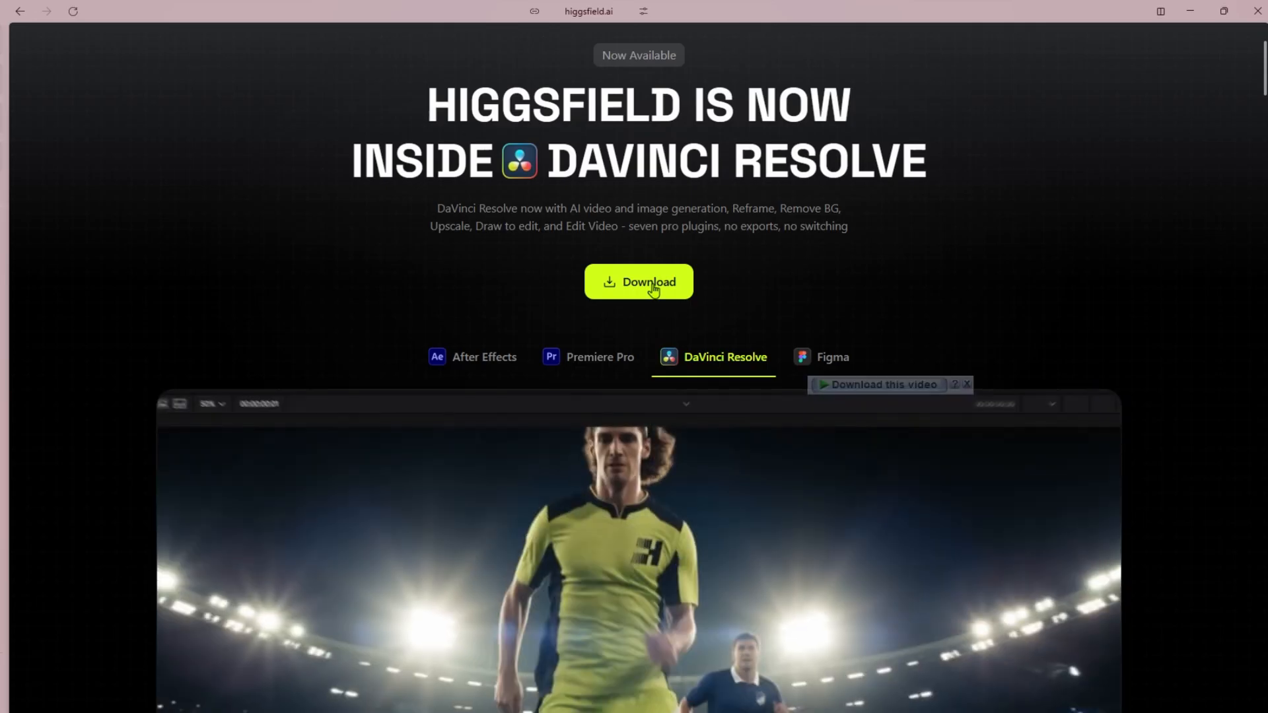
left_click(654, 283)
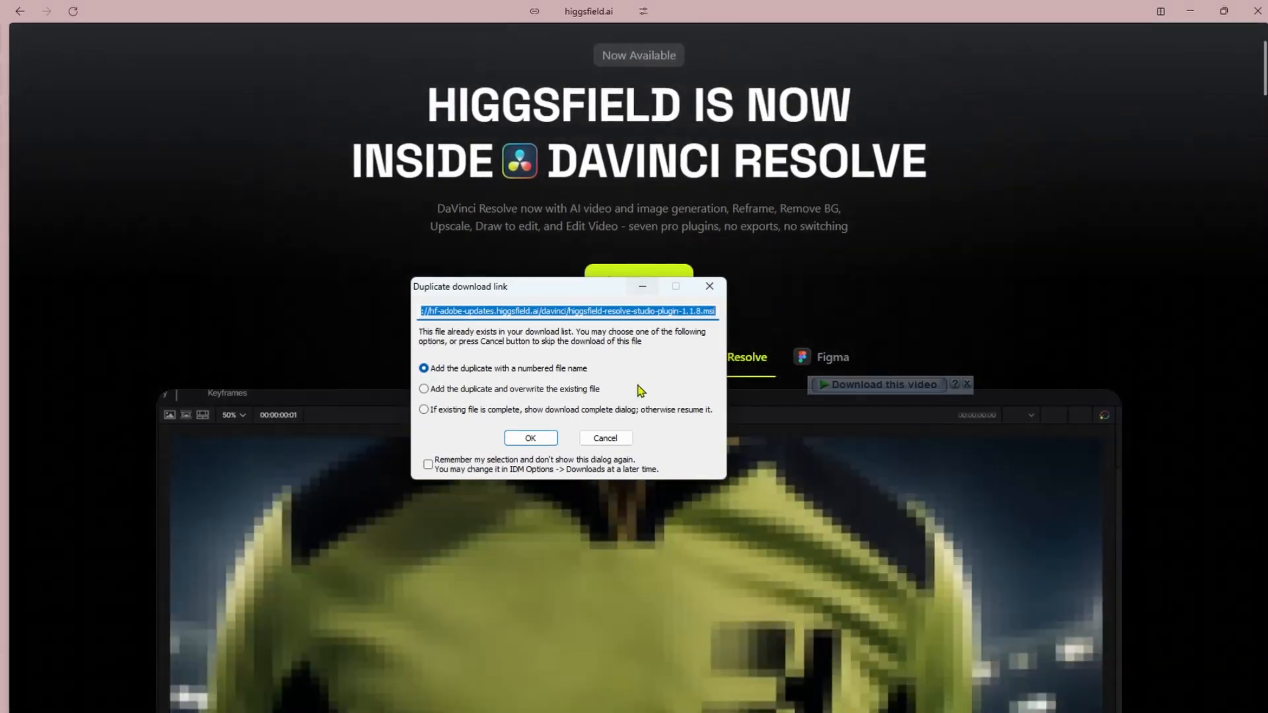
left_click(530, 433)
left_click(563, 451)
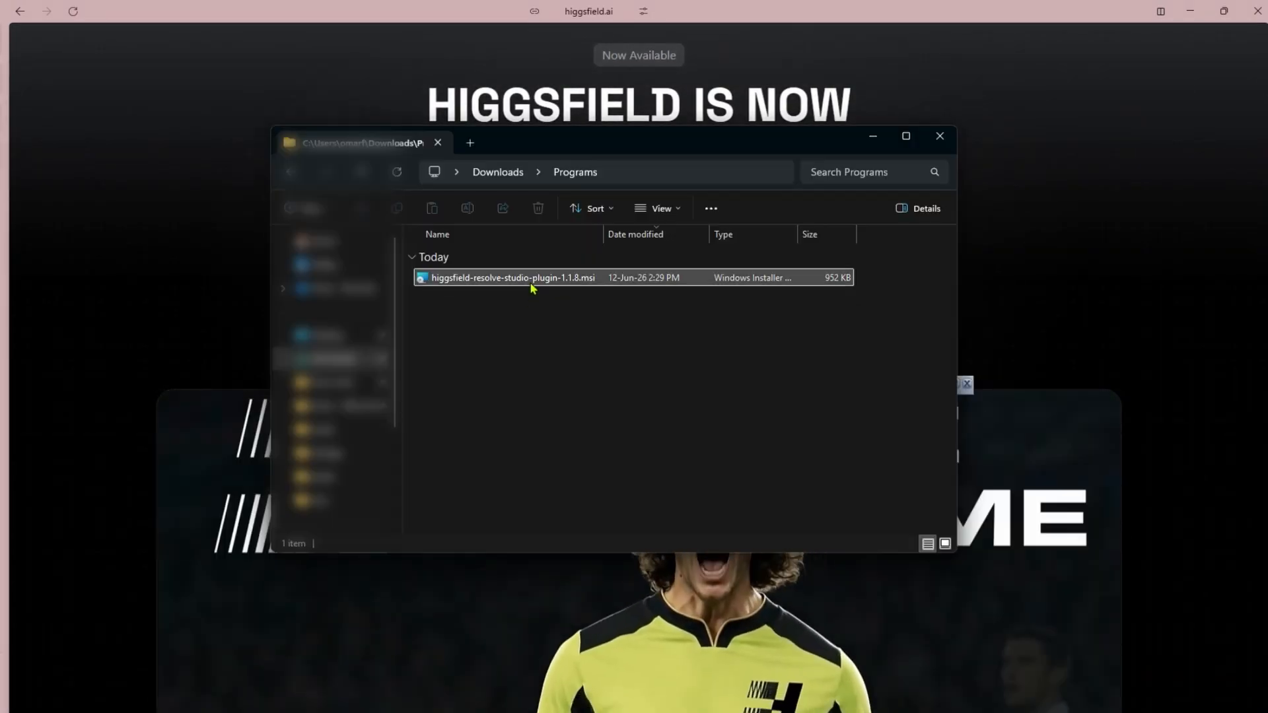
double_click(532, 283)
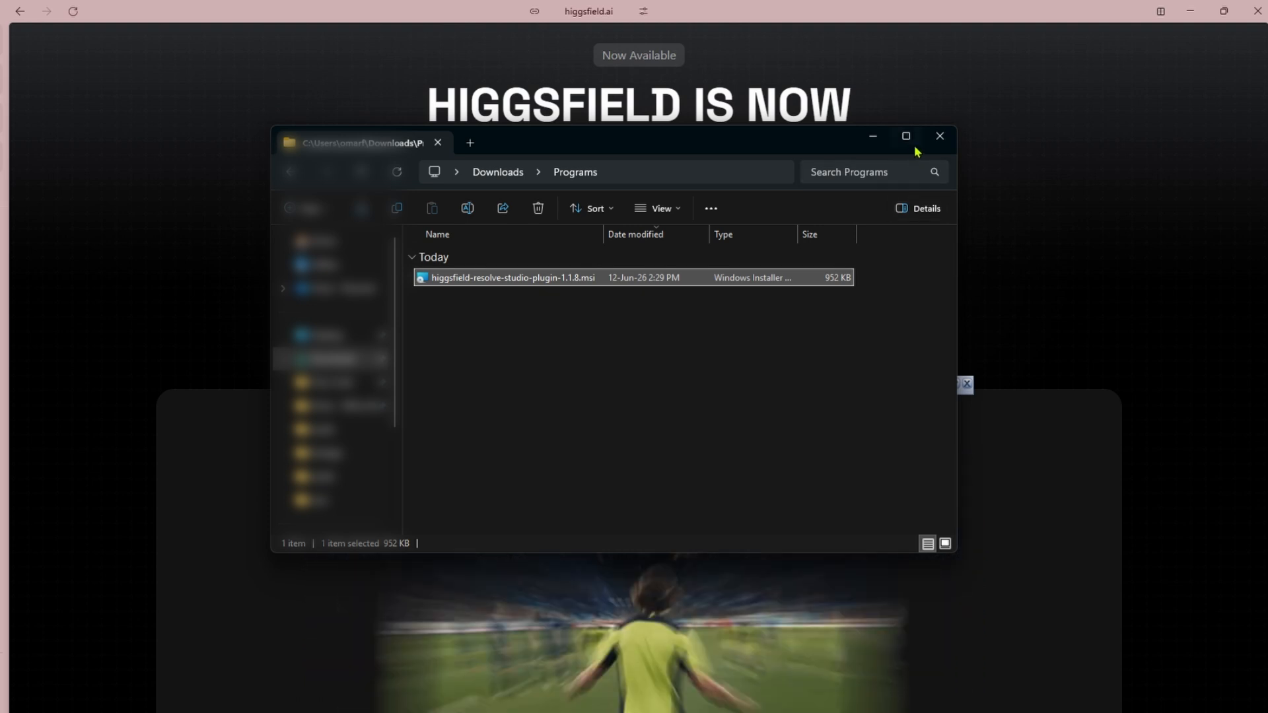
left_click(939, 136)
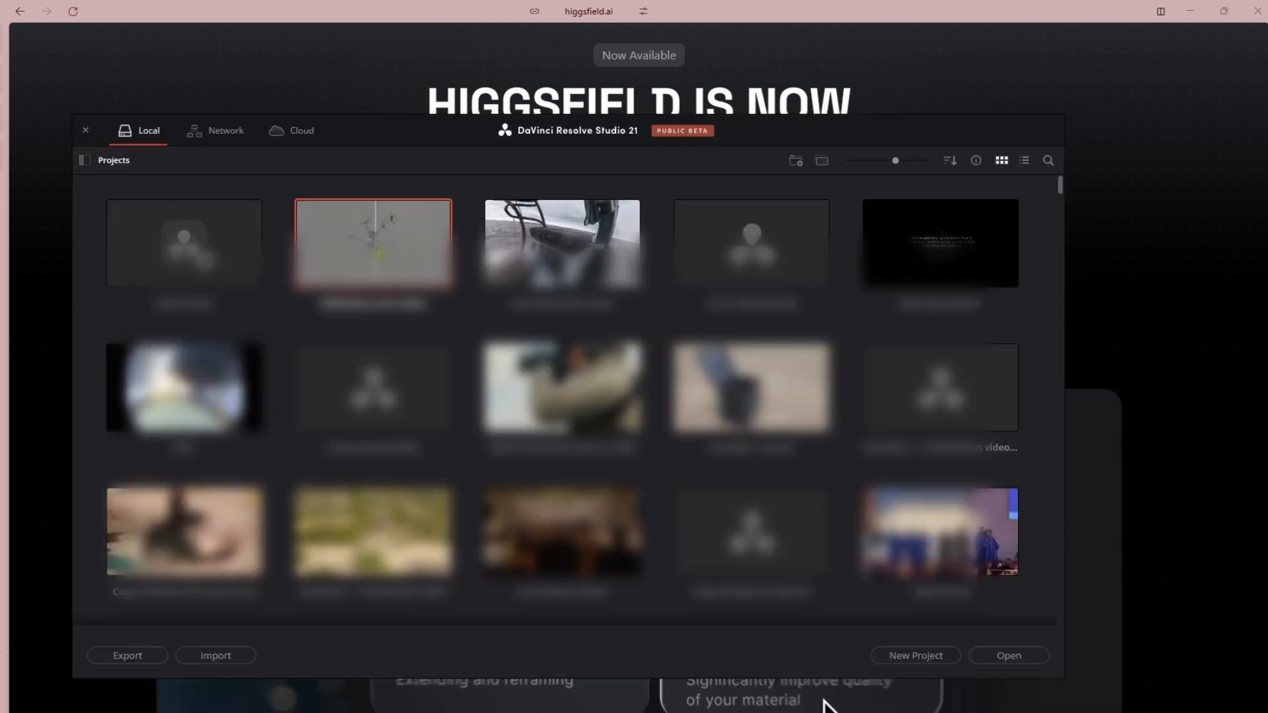
Open the FIRESHIELD new videos project in DaVinci Resolve and launch the Higgsfield workflow integration
double_click(376, 253)
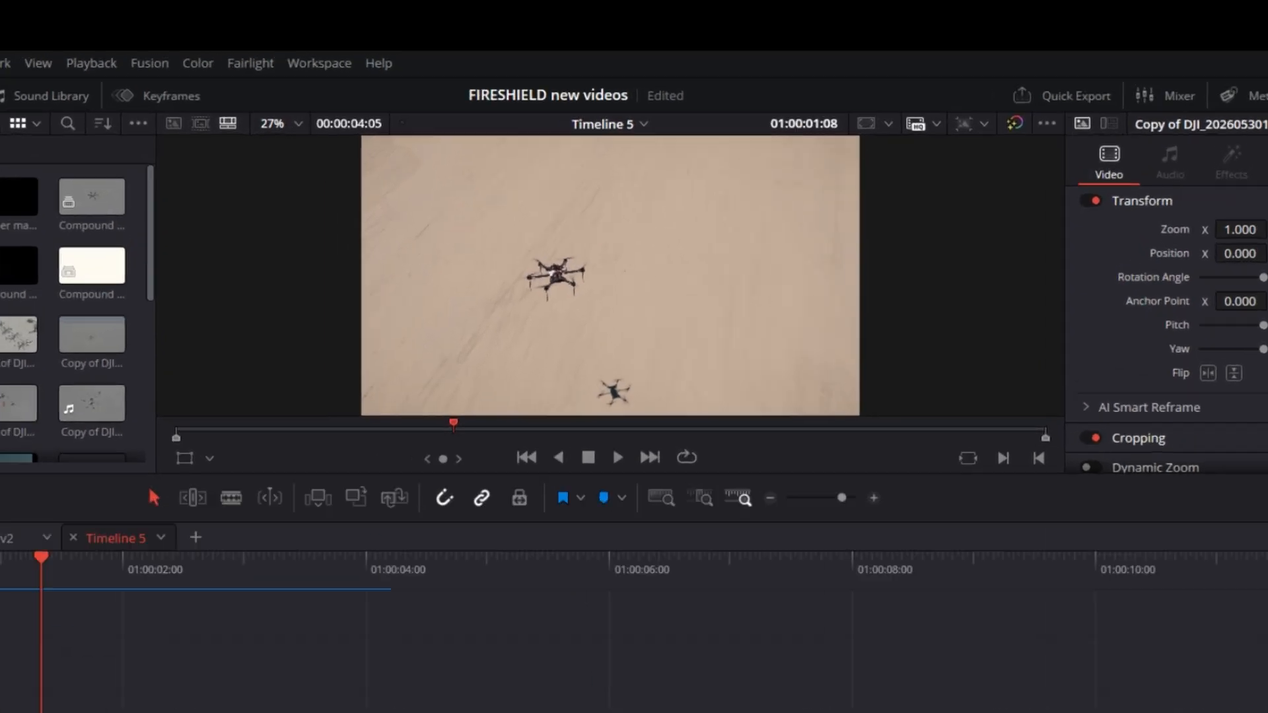
left_click(384, 13)
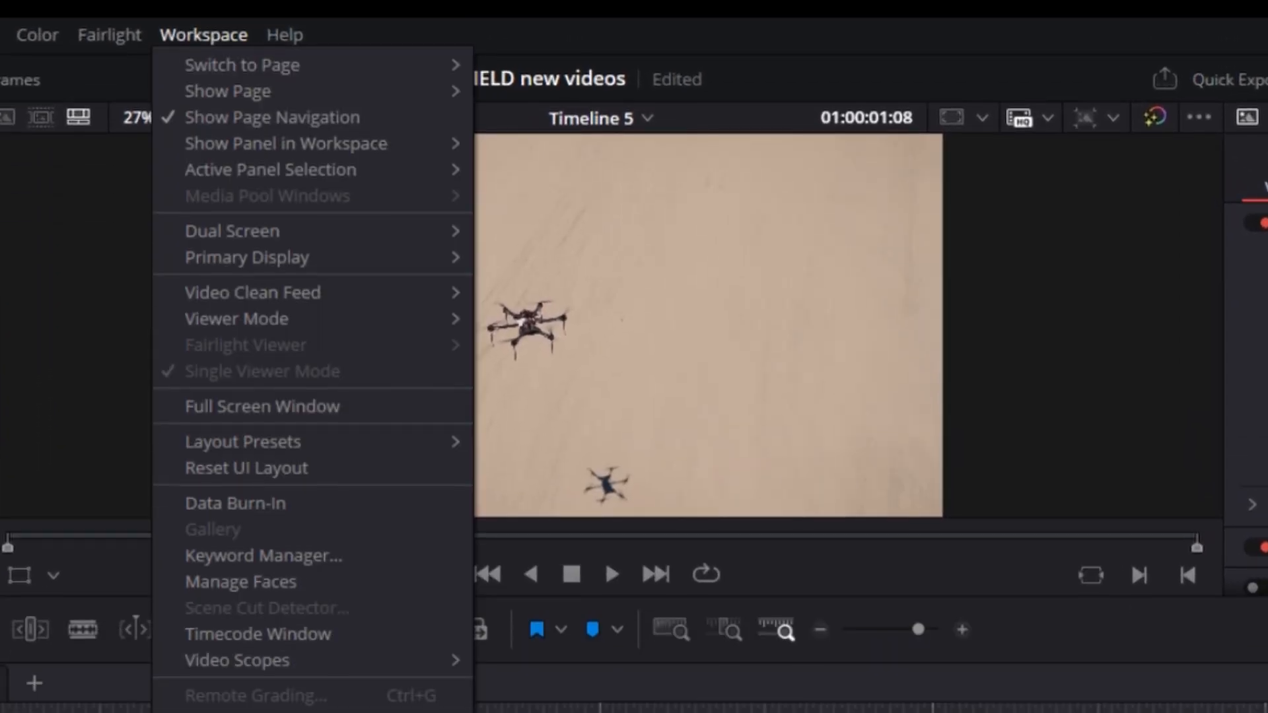
mouse_move(266, 542)
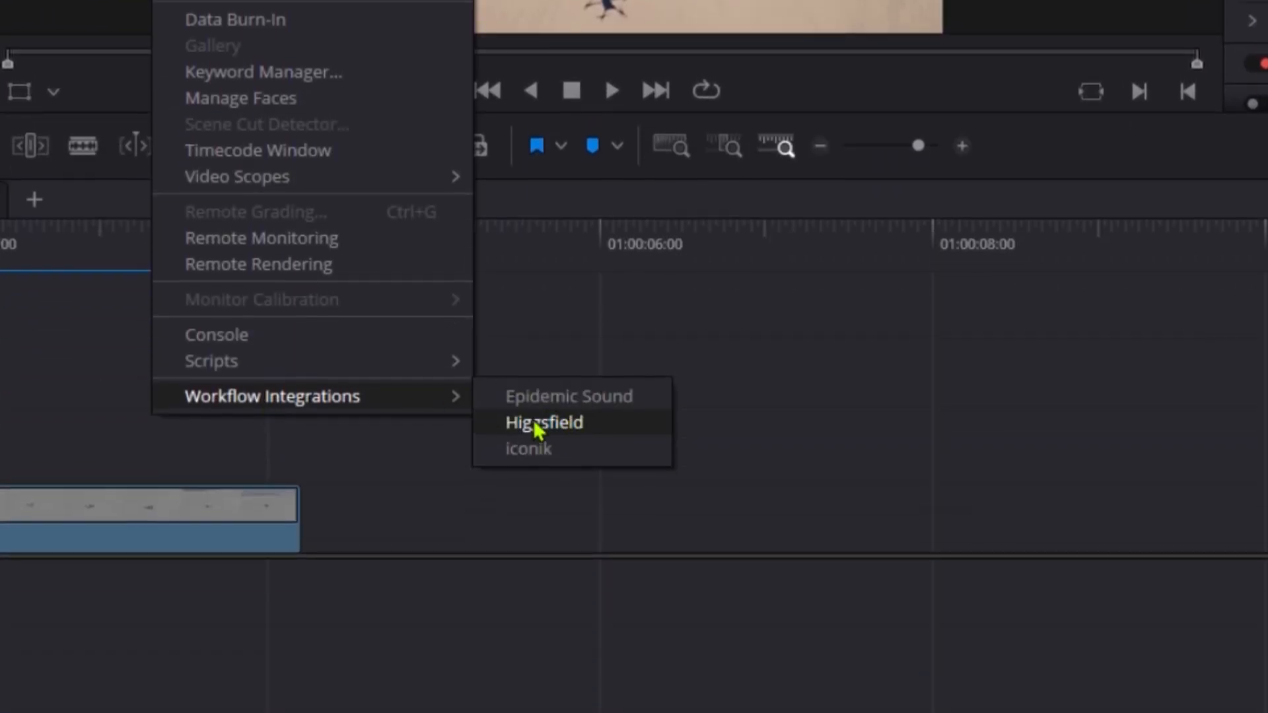
left_click(589, 425)
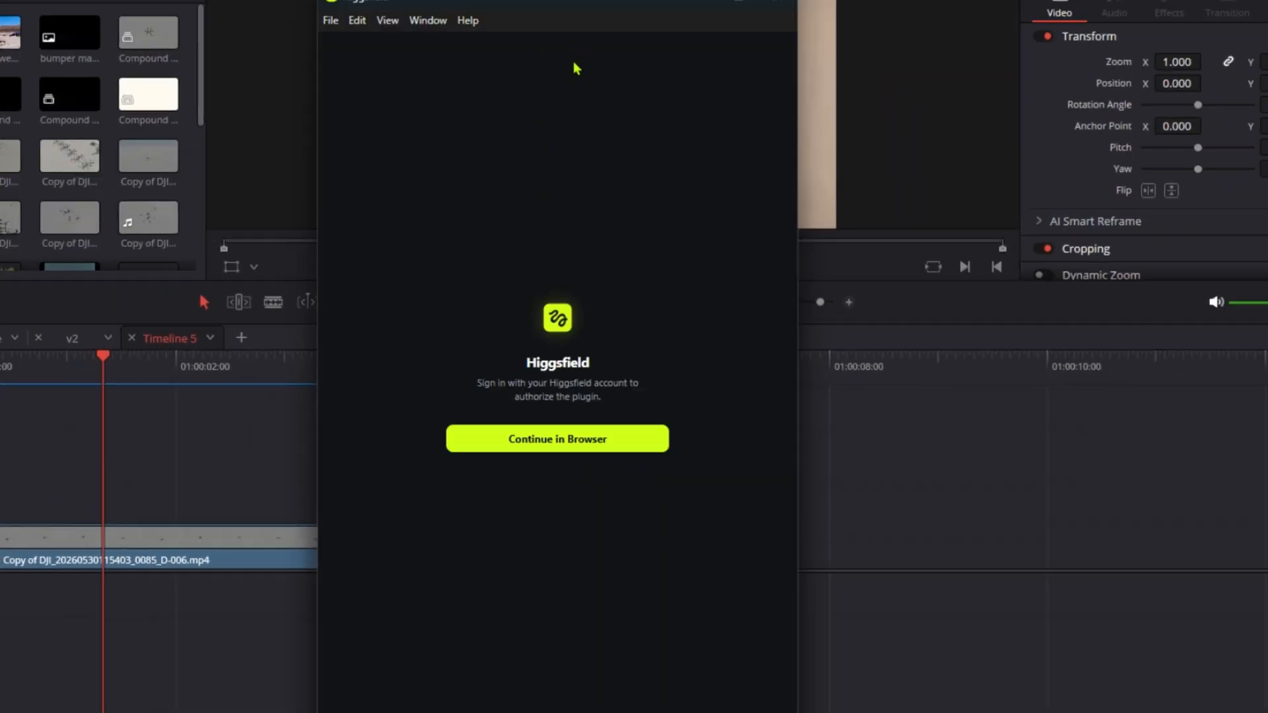
Sign in to the Higgsfield plugin through the browser and grant it access to the account
left_click(574, 463)
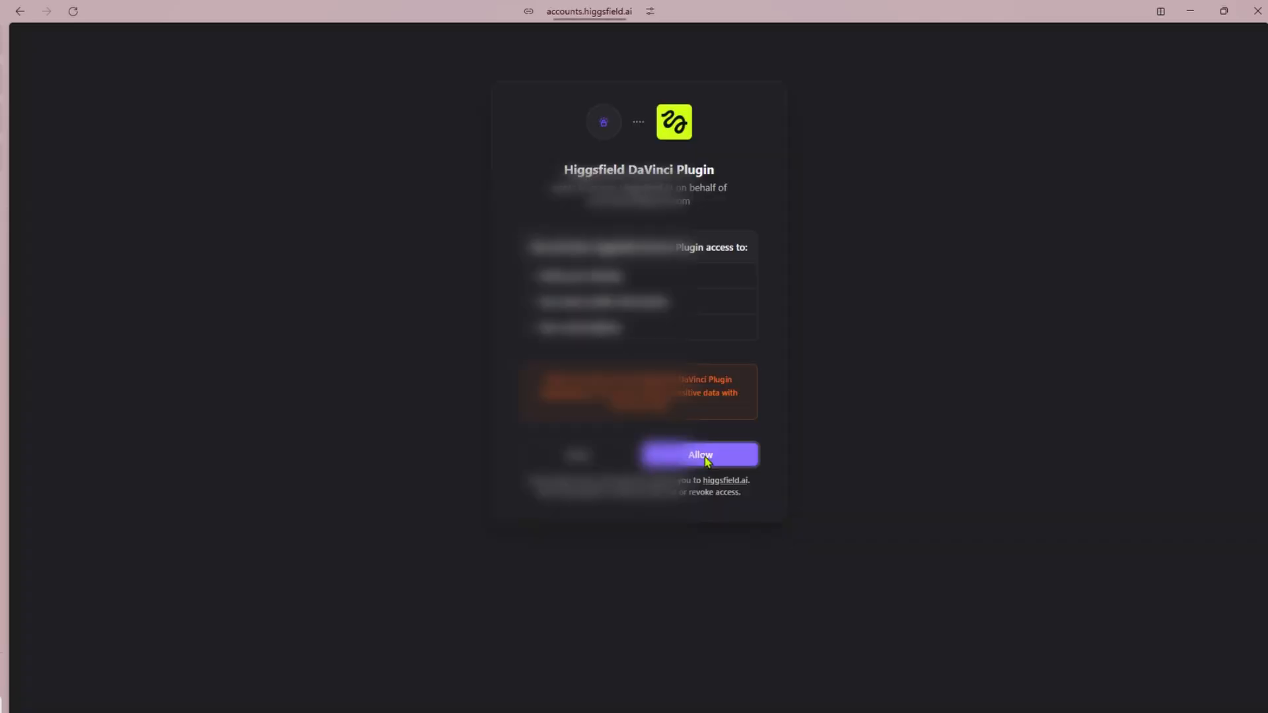
left_click(706, 460)
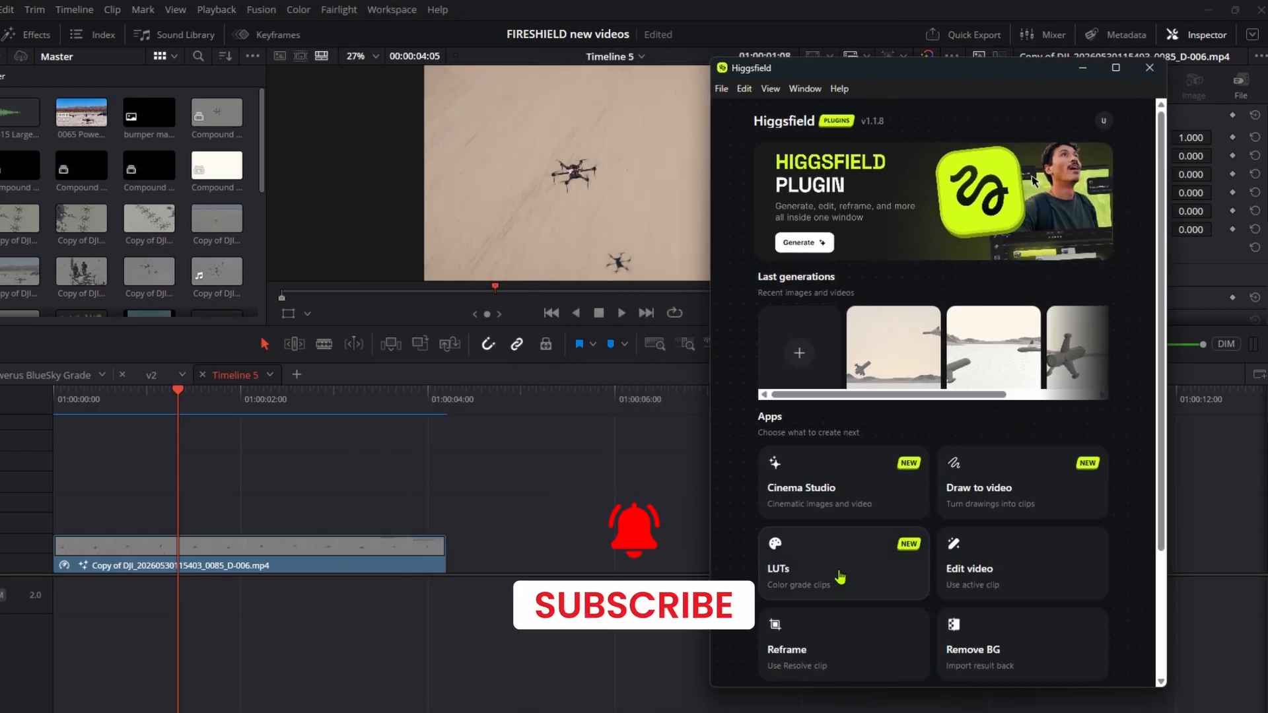
Open the plugin's LUTs creator and load the current drone frame from the timeline as the source image
left_click(837, 578)
left_click(847, 210)
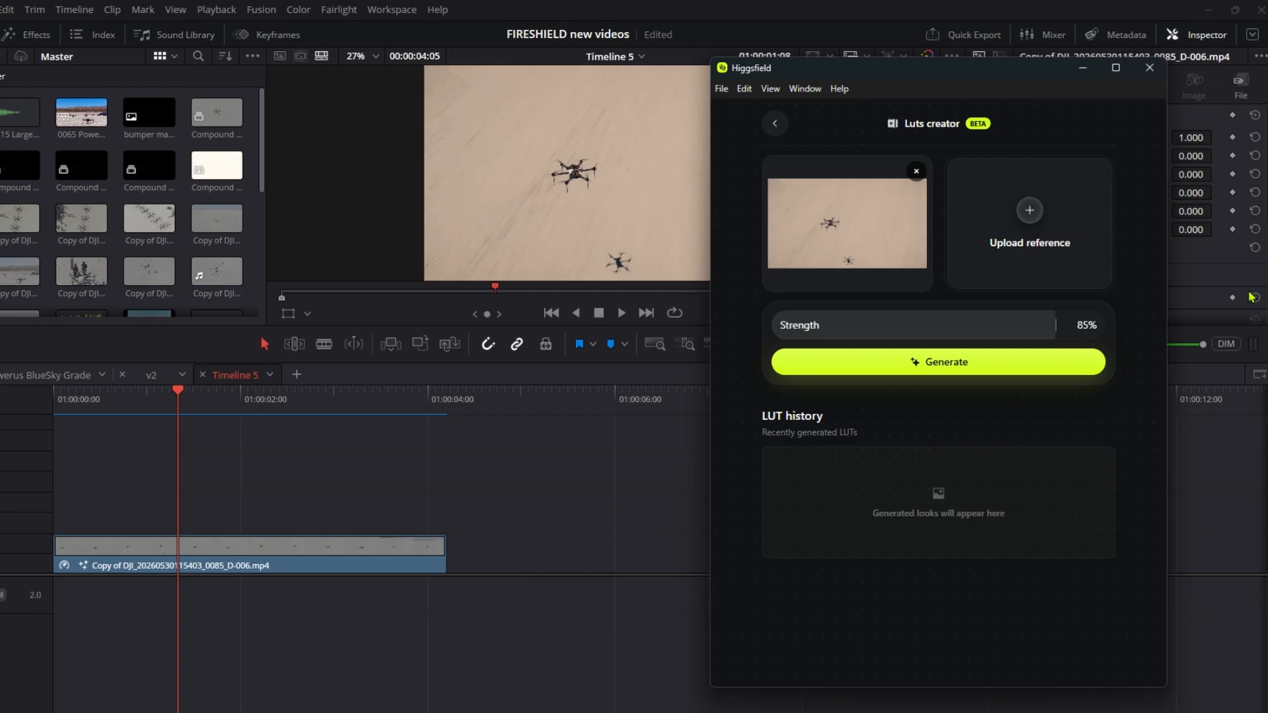
Preview the reference photo DSC09174 2.png from the Downloads folder in File Explorer
left_click(1036, 247)
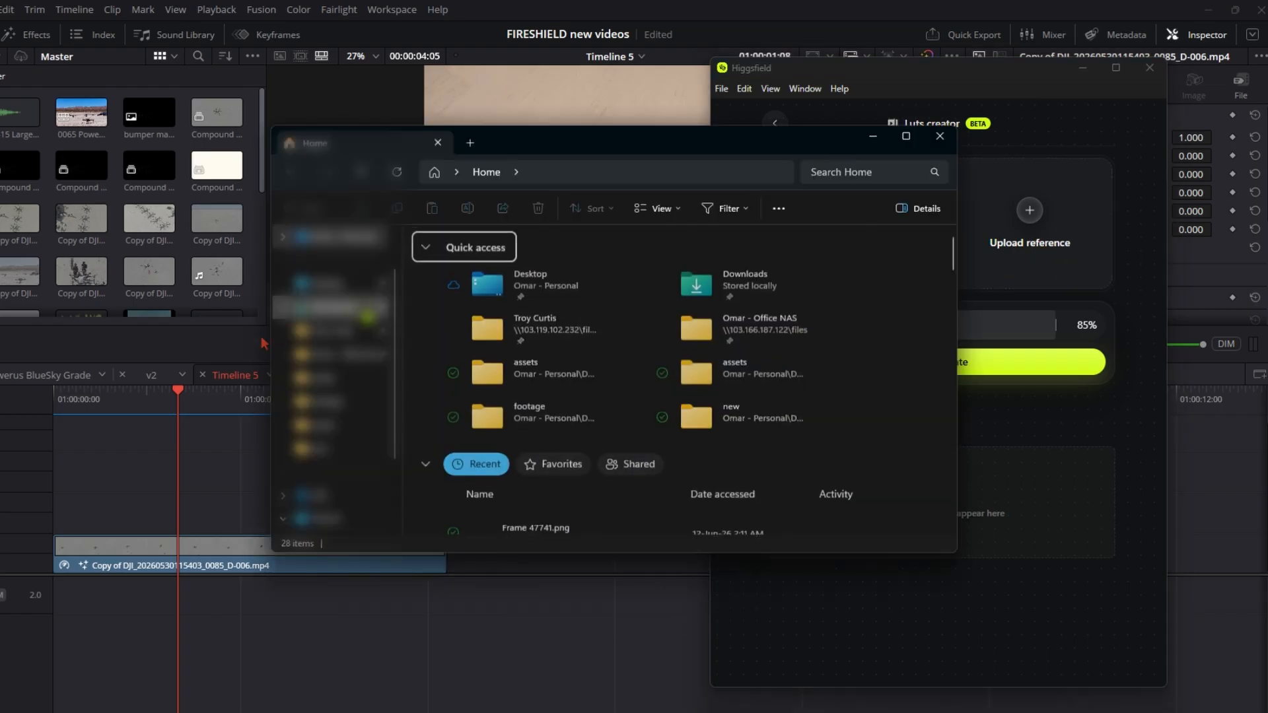
left_click(327, 307)
left_click(546, 310)
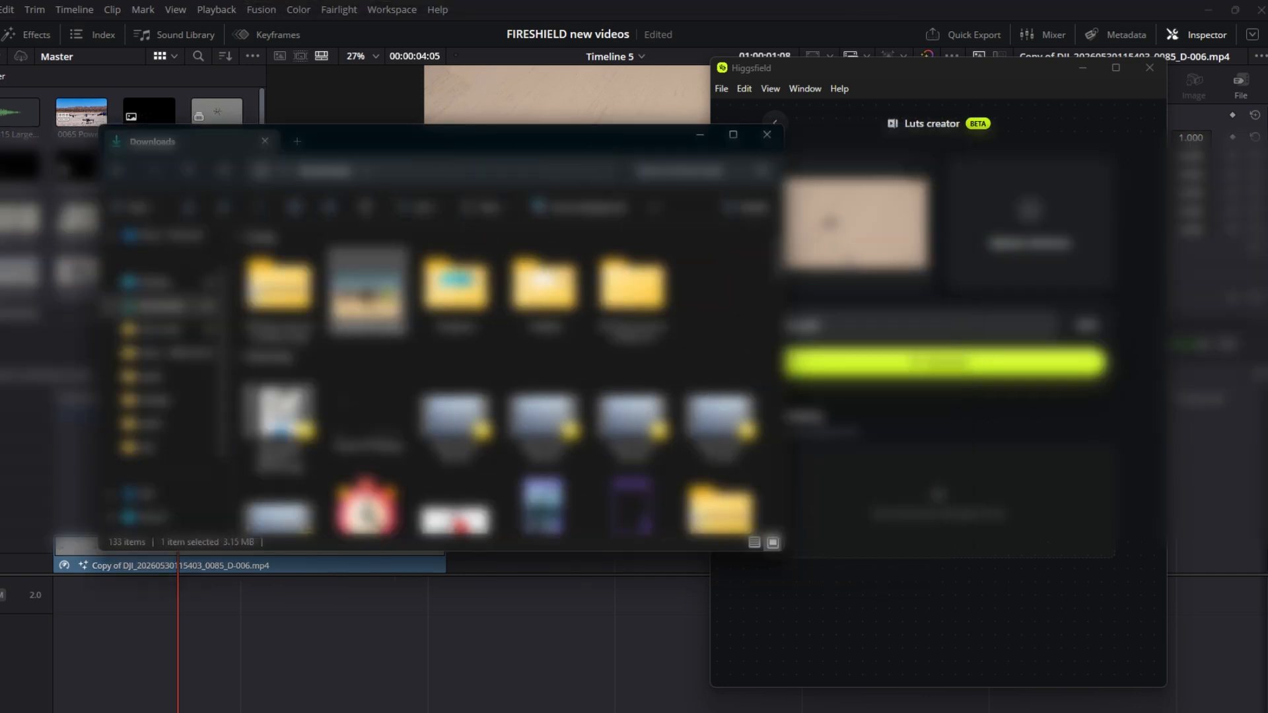
double_click(367, 291)
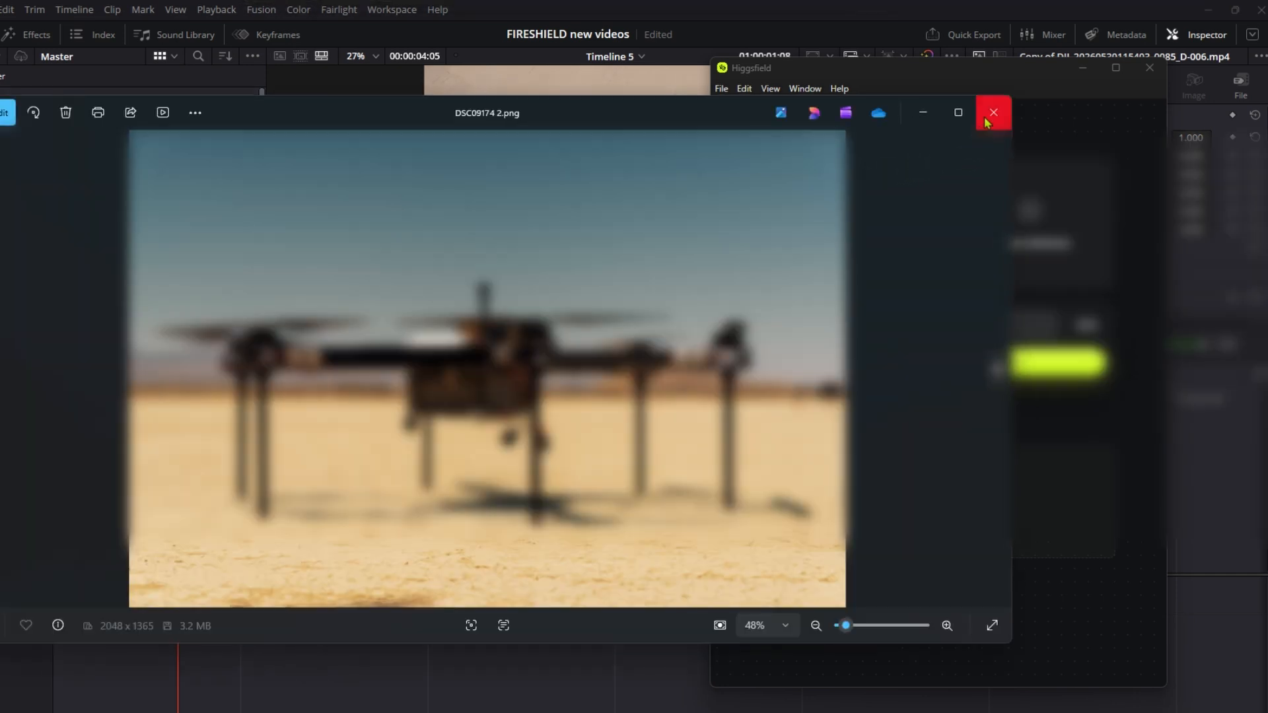
left_click(993, 113)
Upload DSC09174 2.png from Downloads as the reference image in the LUTs creator and generate the matching LUT
left_click_drag(362, 277, 1020, 267)
left_click_drag(581, 138, 388, 140)
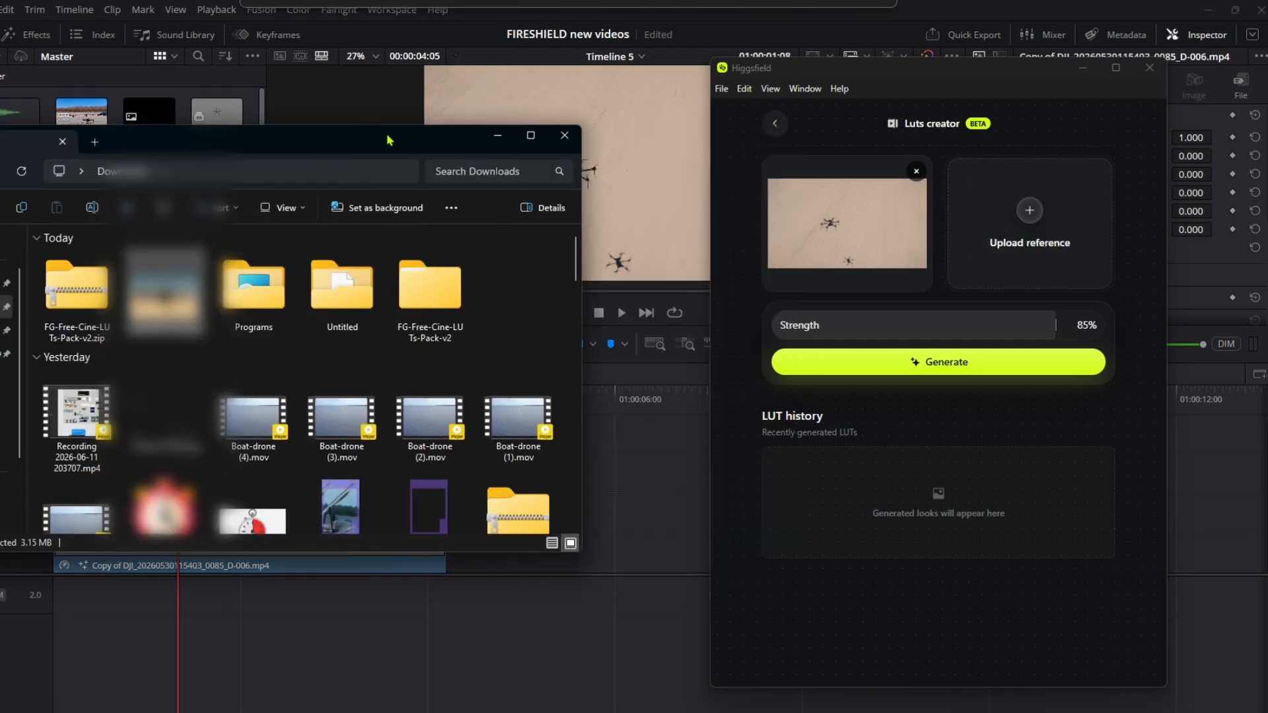
left_click(1028, 210)
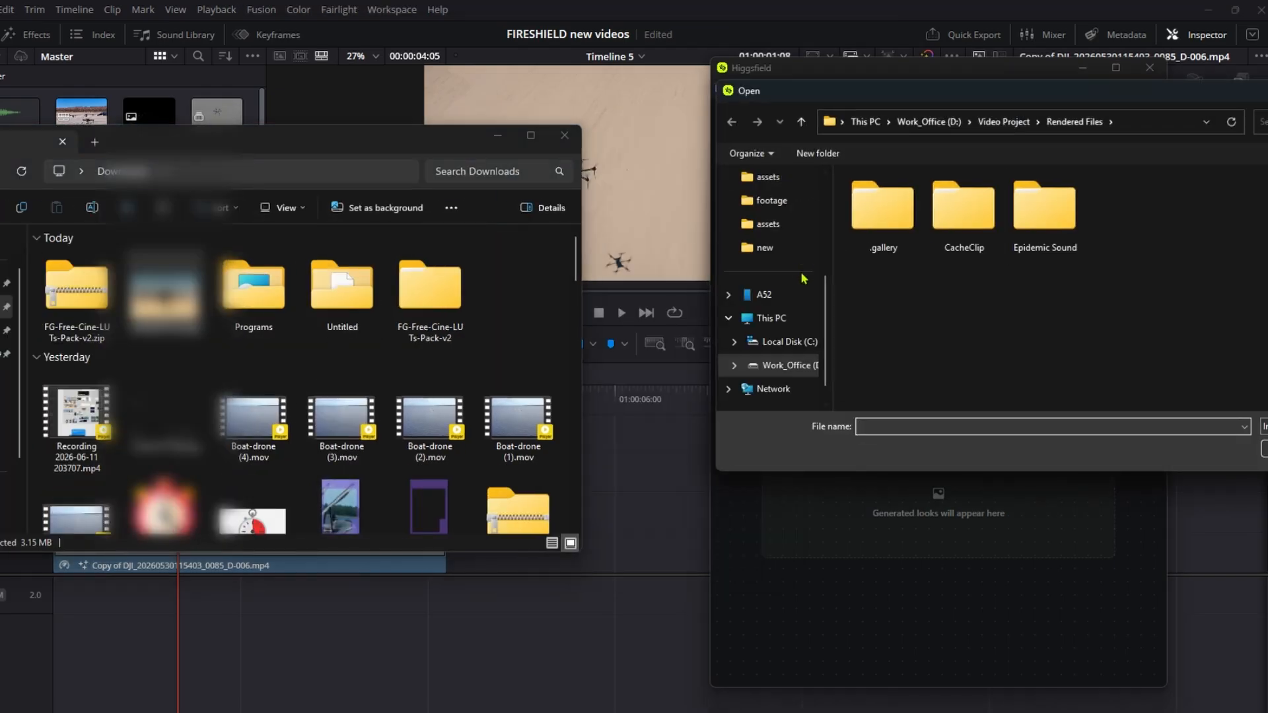
left_click(198, 171)
left_click_drag(991, 90, 849, 90)
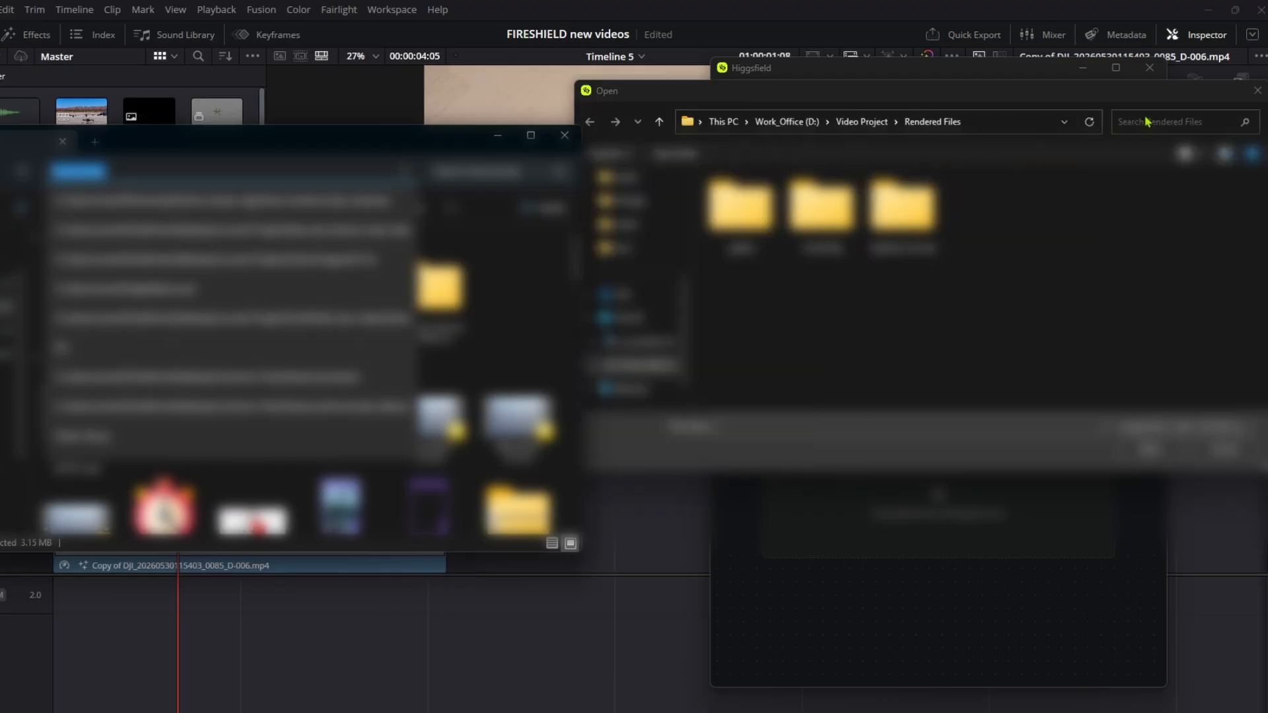
left_click(976, 121)
type("Downloads")
key("Return")
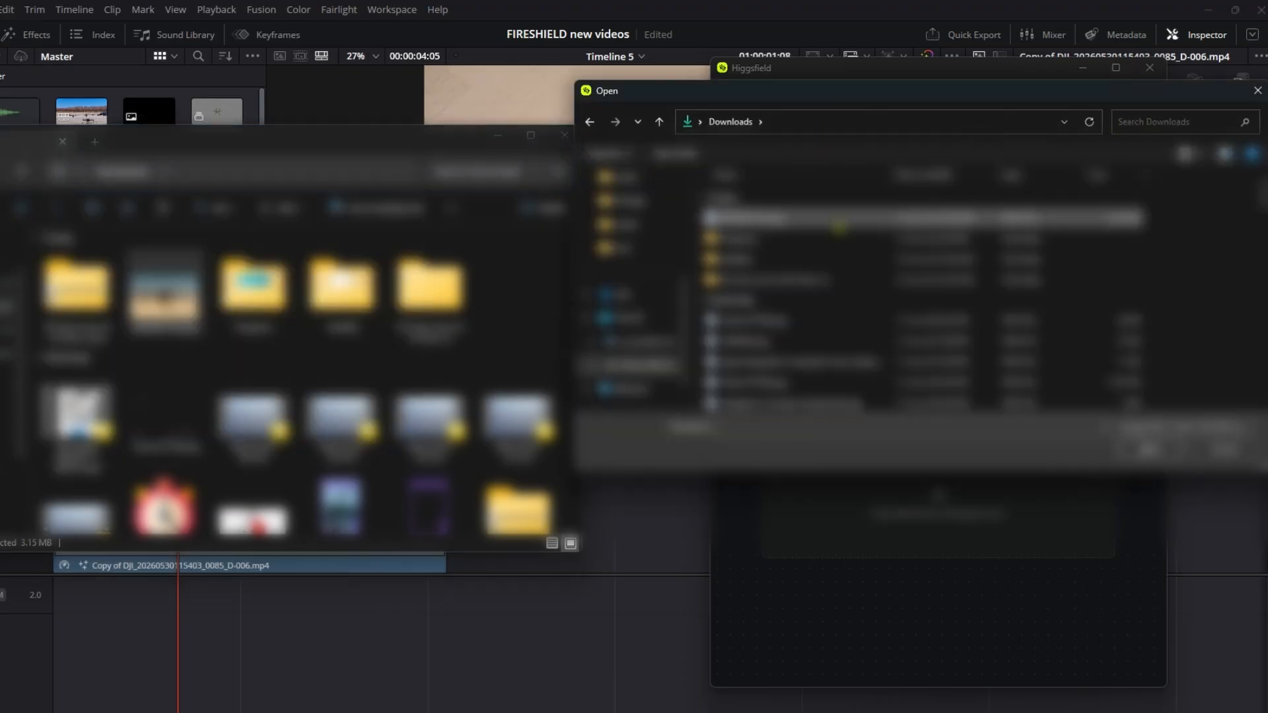
left_click(839, 226)
left_click(1162, 450)
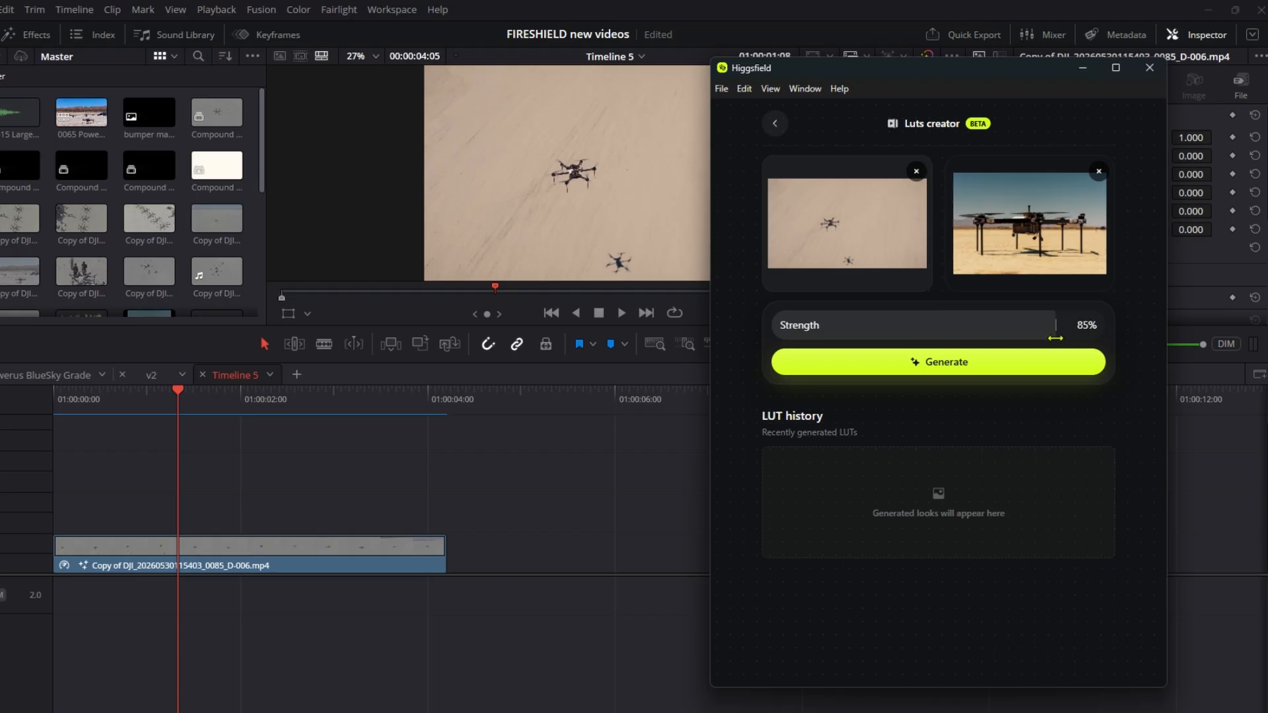
left_click(930, 368)
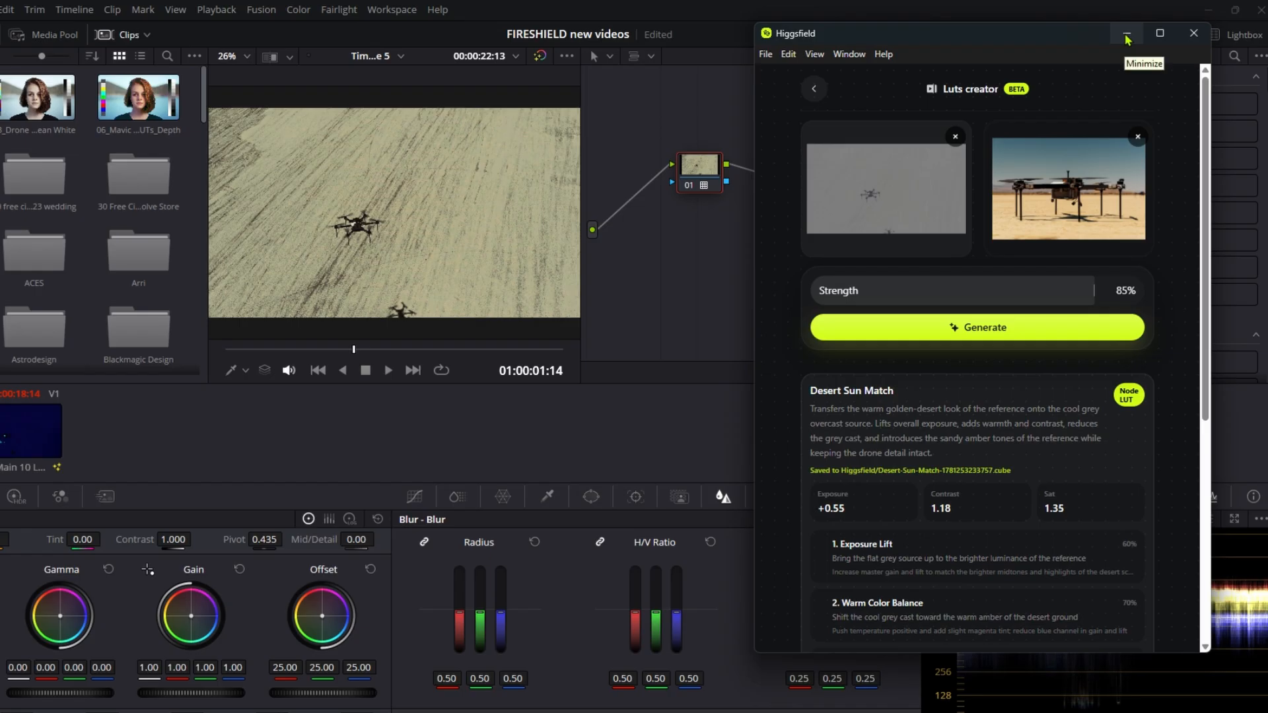
Review the generated LUT's description and scrub through the drone clip to inspect the applied look
triple_click(1019, 450)
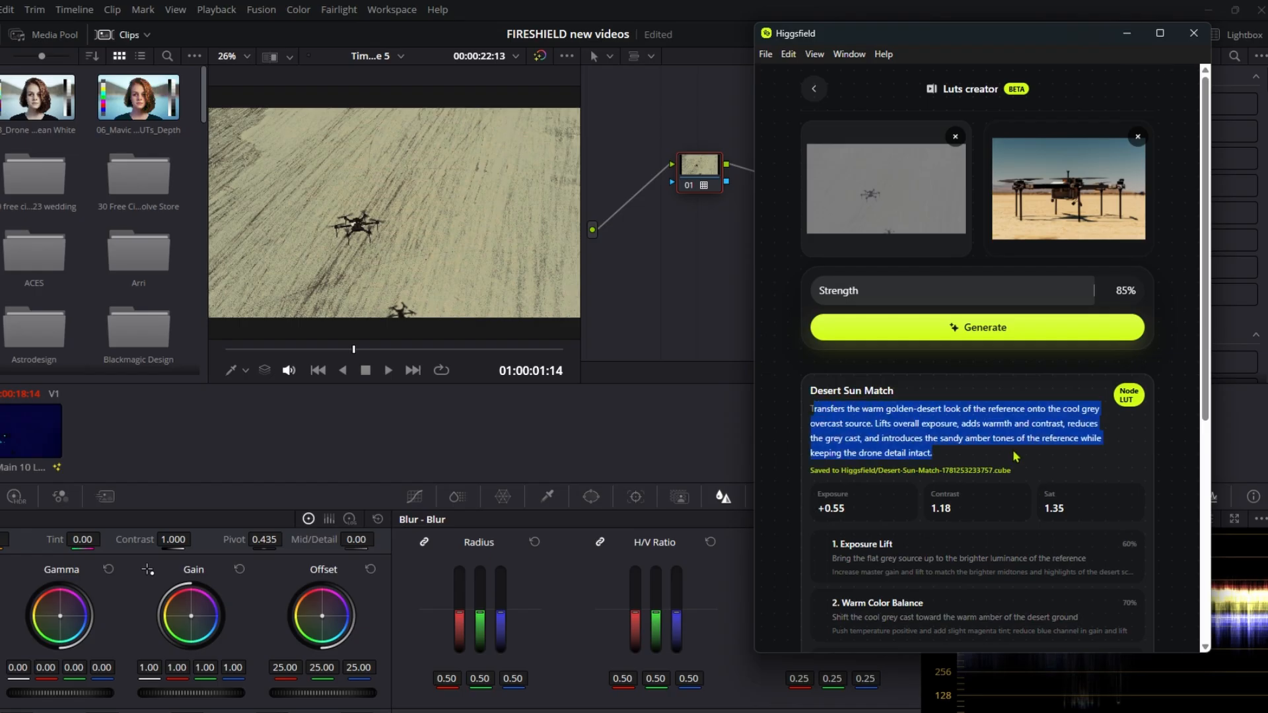
left_click(1127, 38)
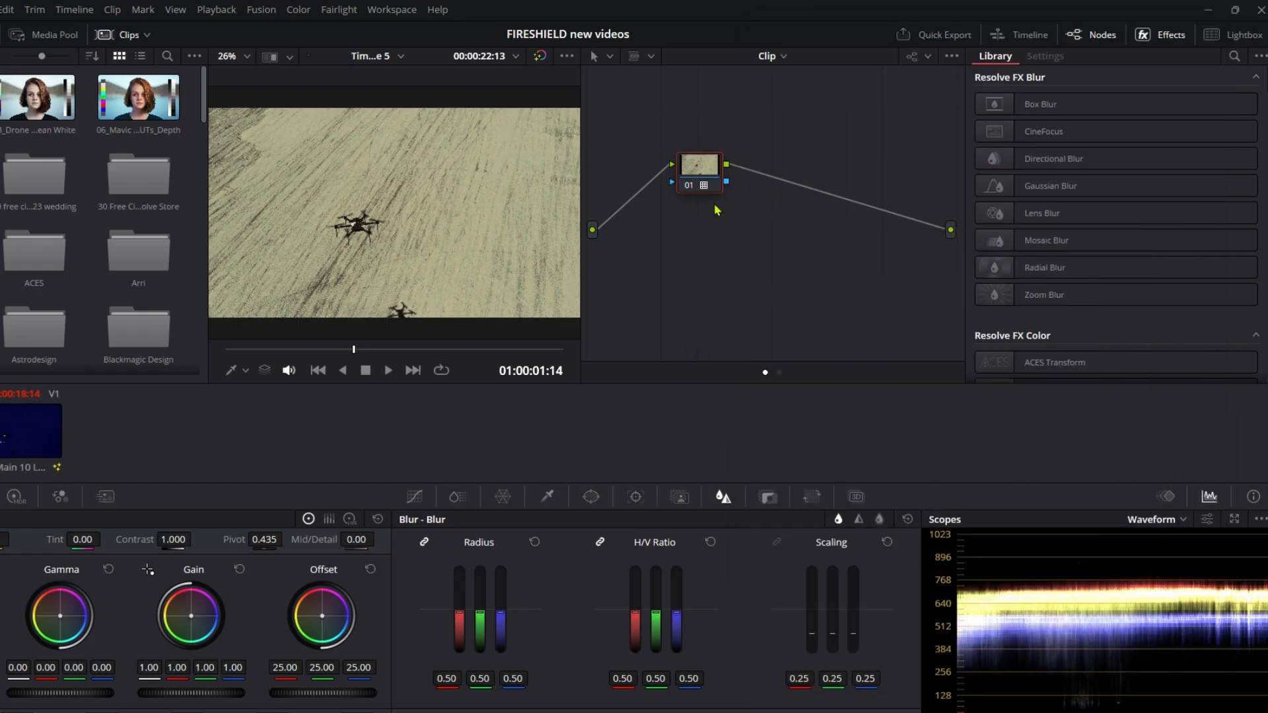
left_click(313, 352)
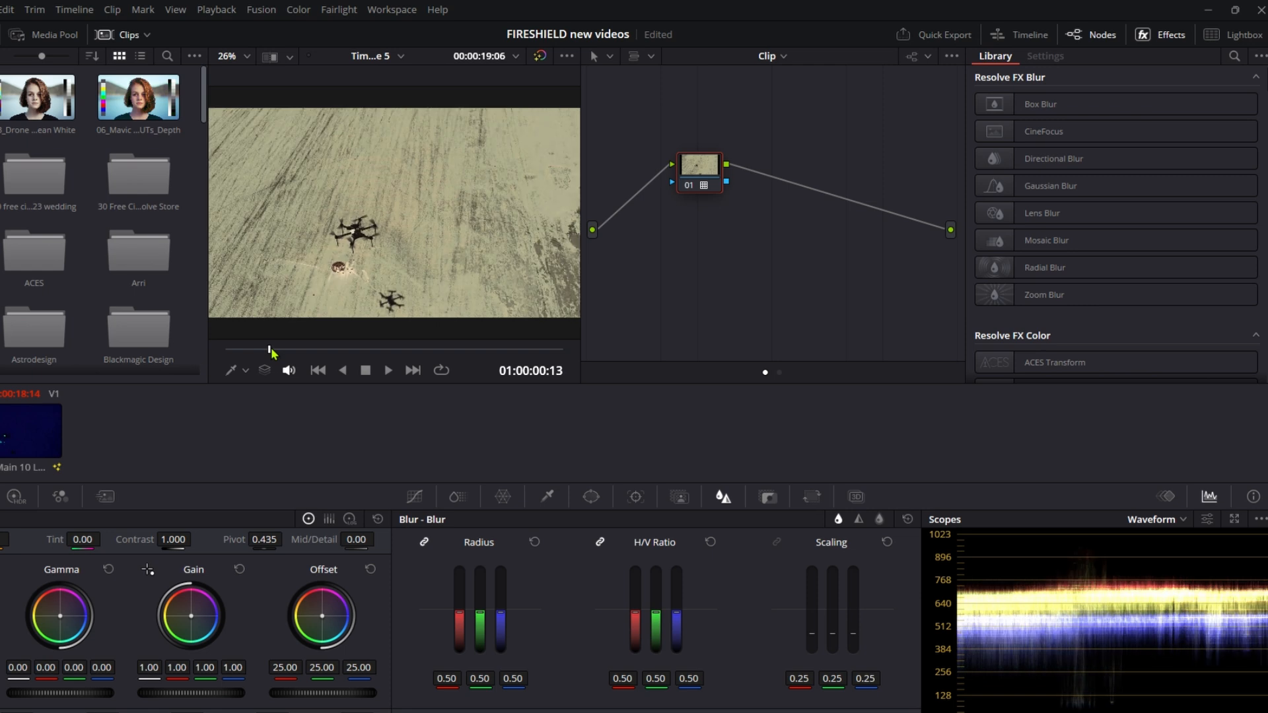
left_click_drag(270, 352, 414, 347)
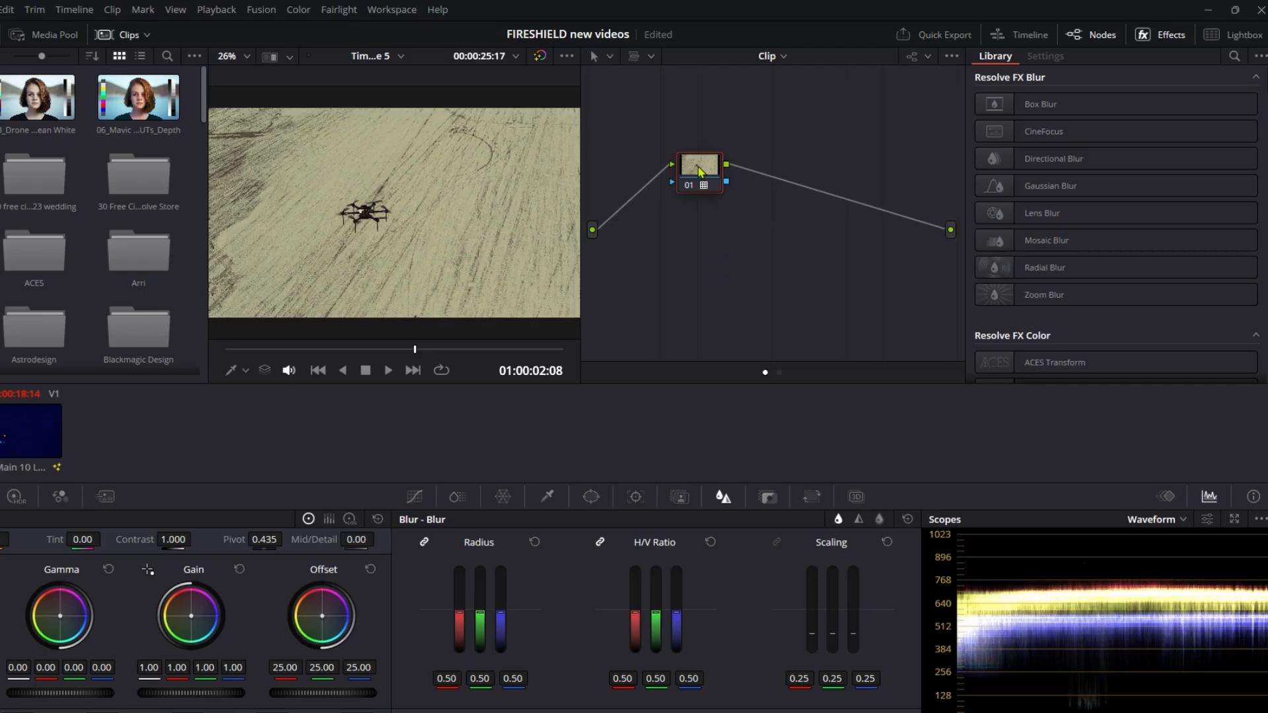
Add a serial node after node 01 and move the generated LUT from node 01 to node 02
key("alt+s")
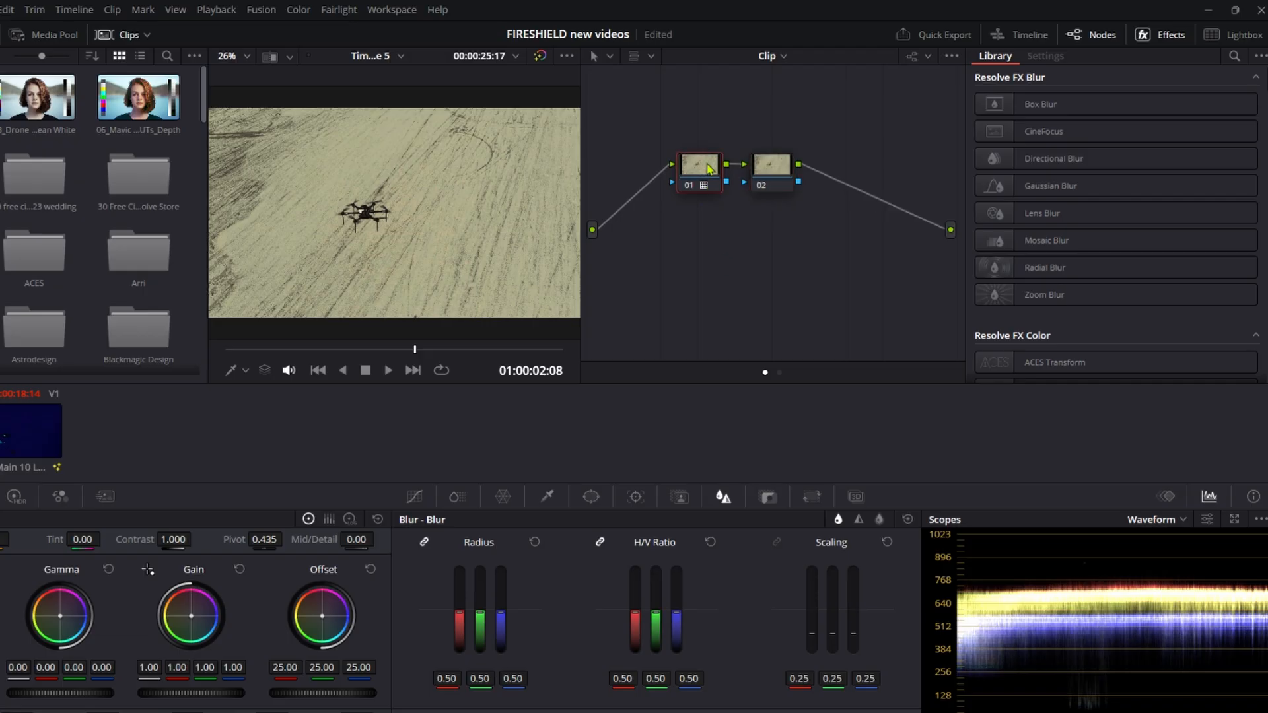
left_click(688, 171)
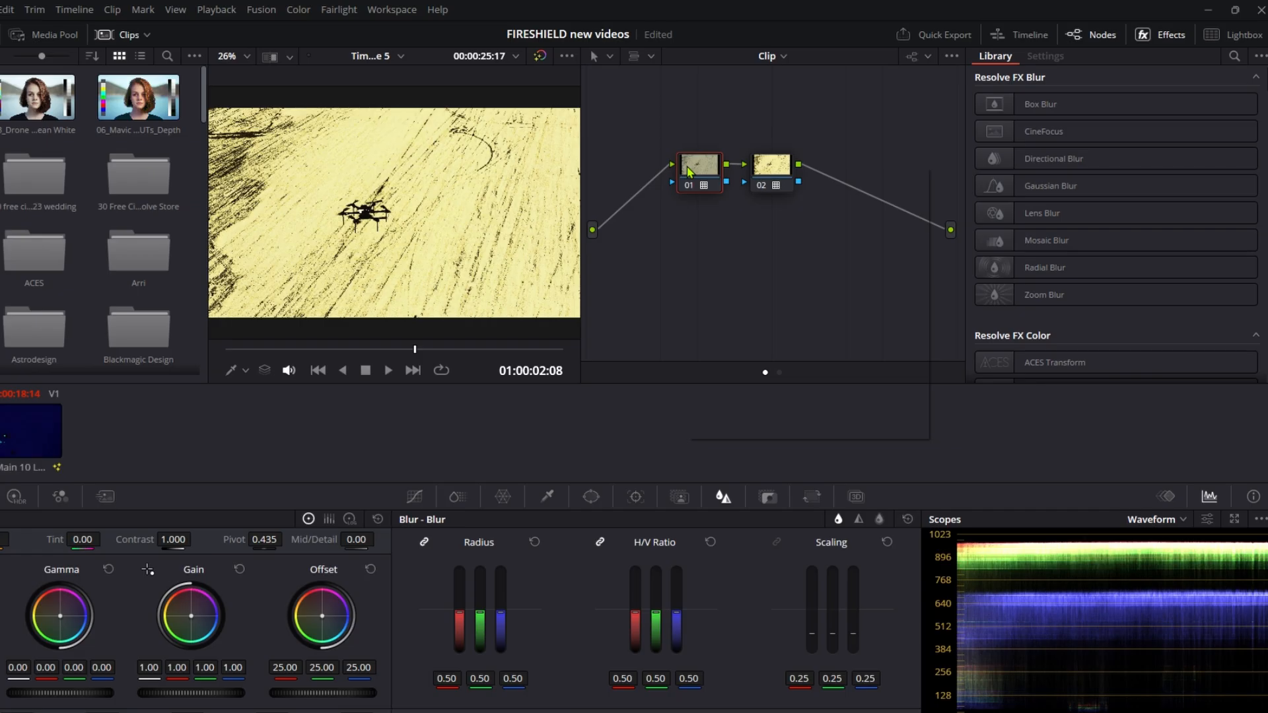
left_click(771, 177)
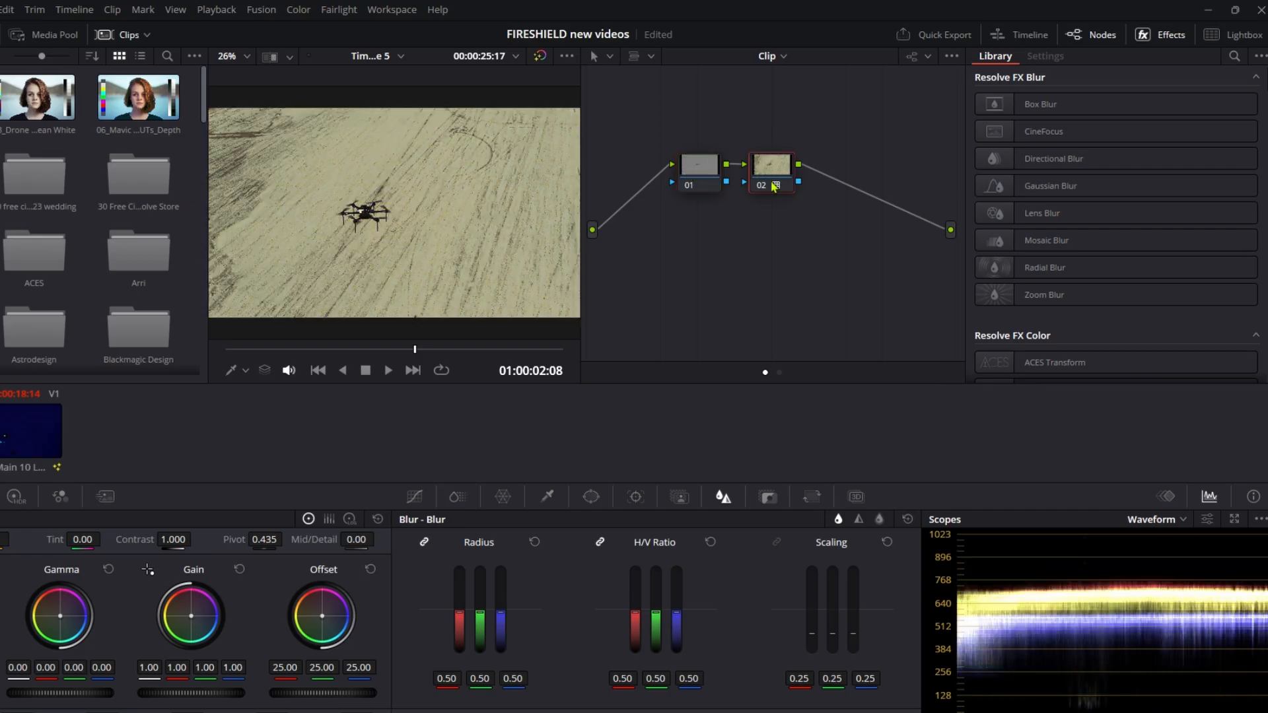
Apply a Color Space Transform to node 01, converting DJI D-Gamut and DJI D-Log to DaVinci Wide Gamut and Gamma 2.4
left_click(701, 171)
left_click(1233, 57)
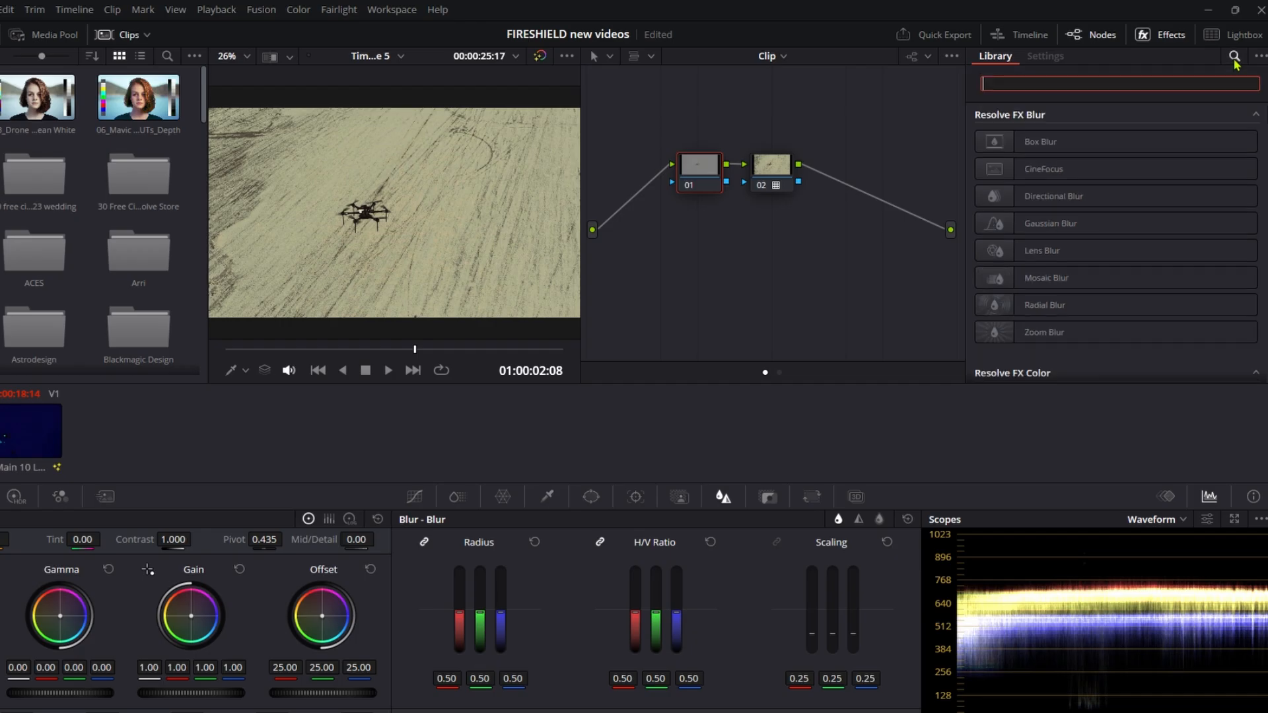
type("colo")
left_click_drag(1068, 223, 692, 180)
left_click(1131, 159)
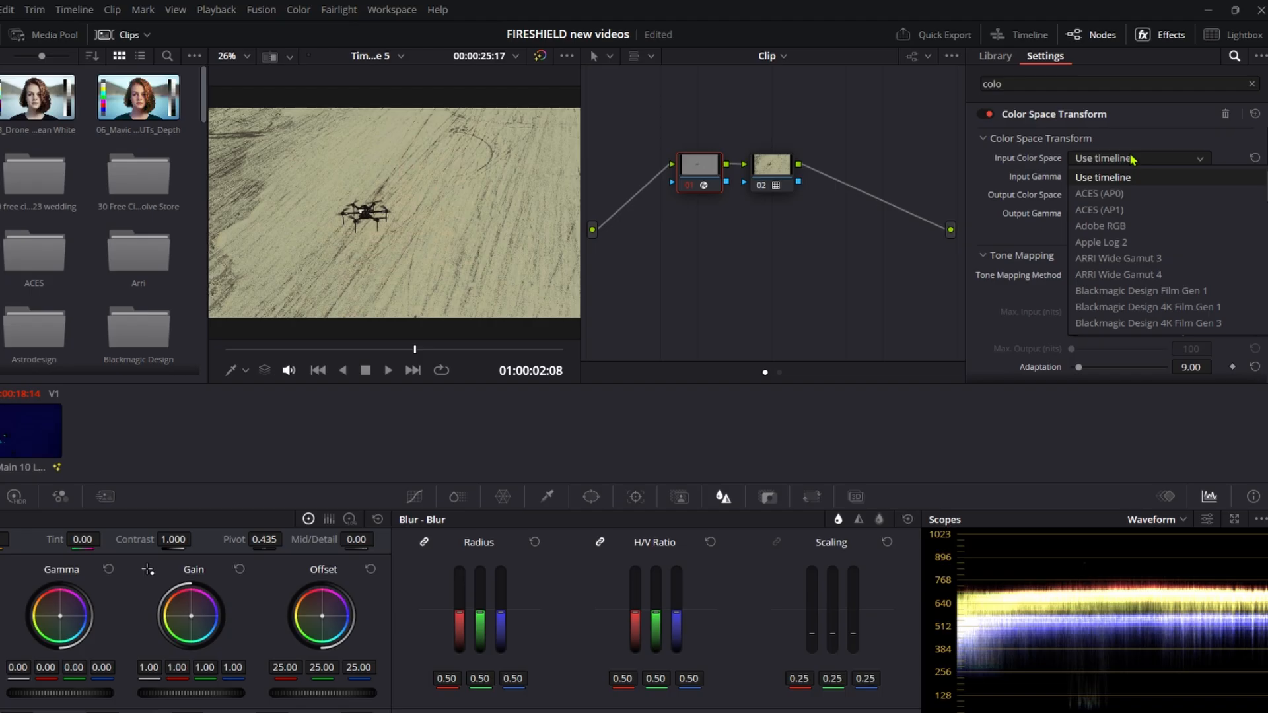
left_click(1121, 213)
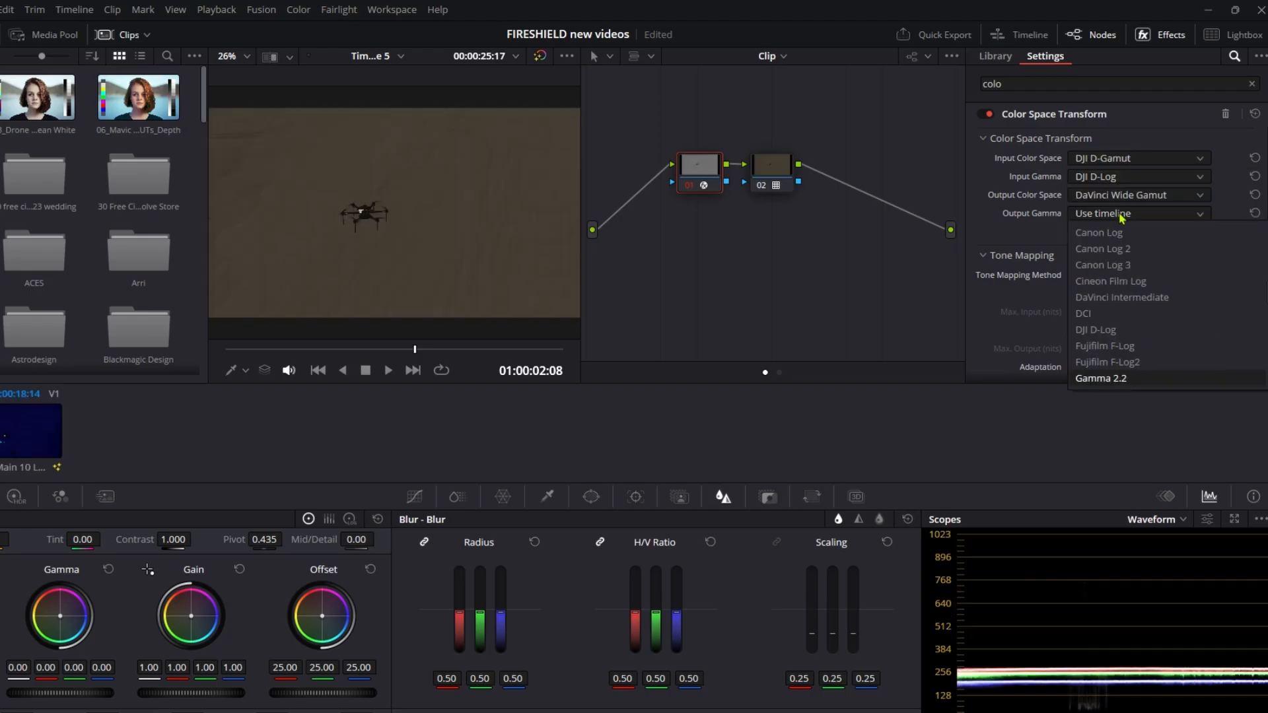
scroll(1120, 217, "down", 2)
left_click(1116, 219)
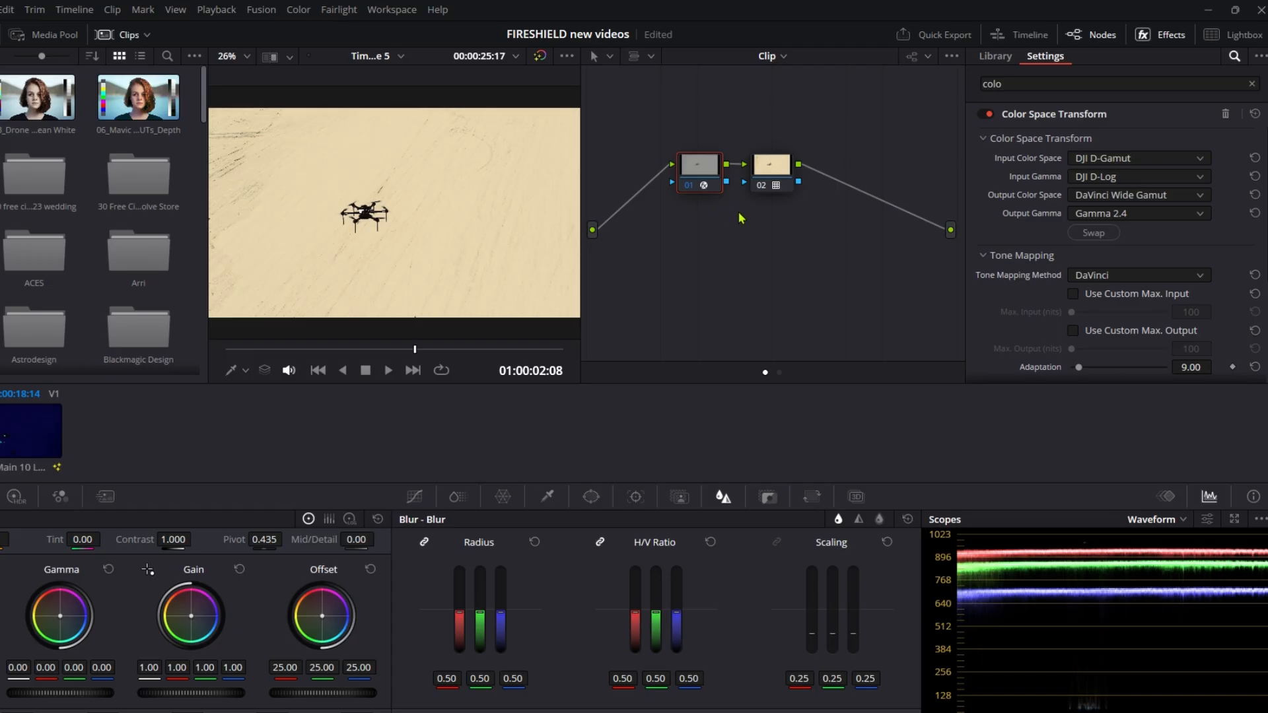
Add a serial node after the LUT node and lower its gain to 0.94 and gamma to -0.02
left_click(761, 181)
key("alt+s")
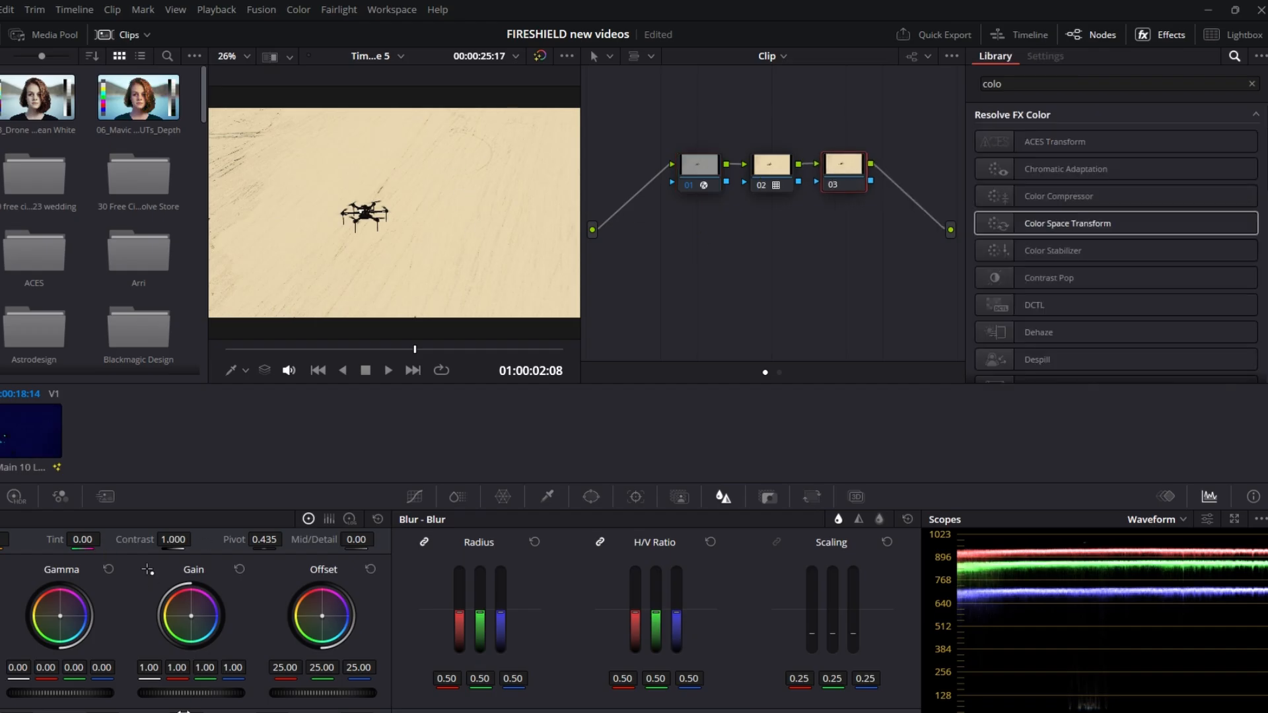
left_click_drag(177, 699, 161, 700)
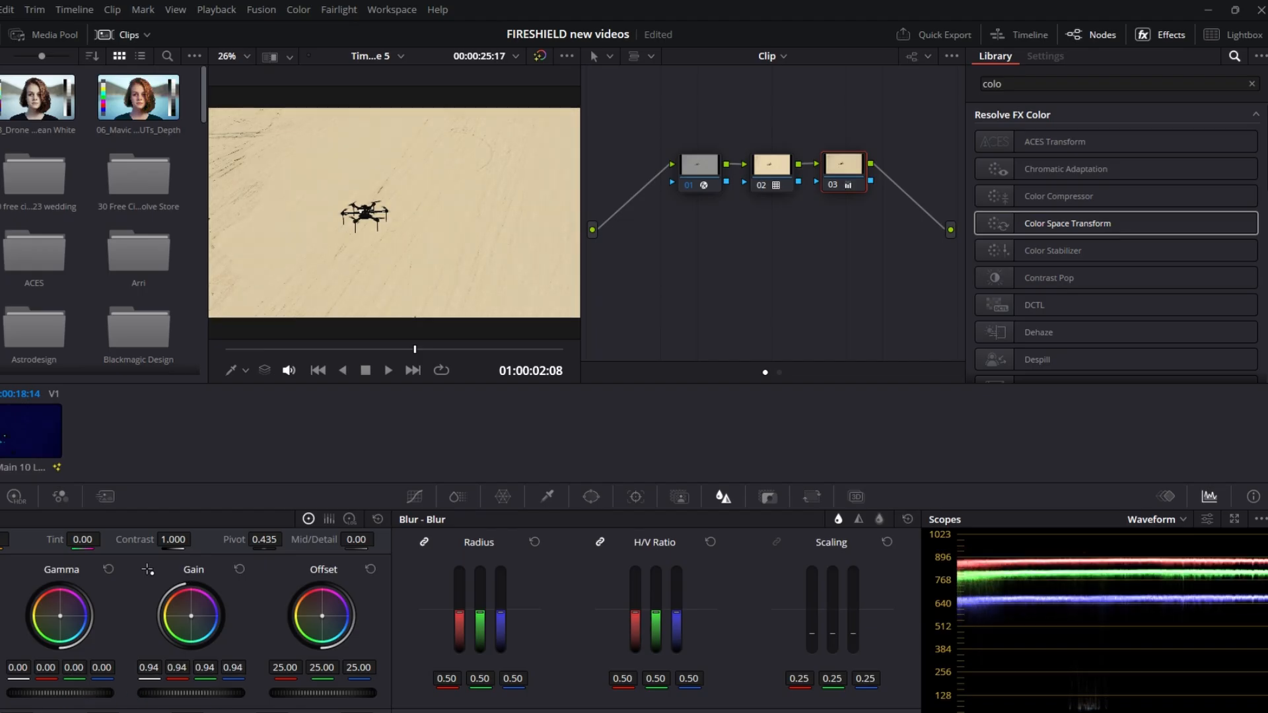
left_click_drag(66, 692, 58, 692)
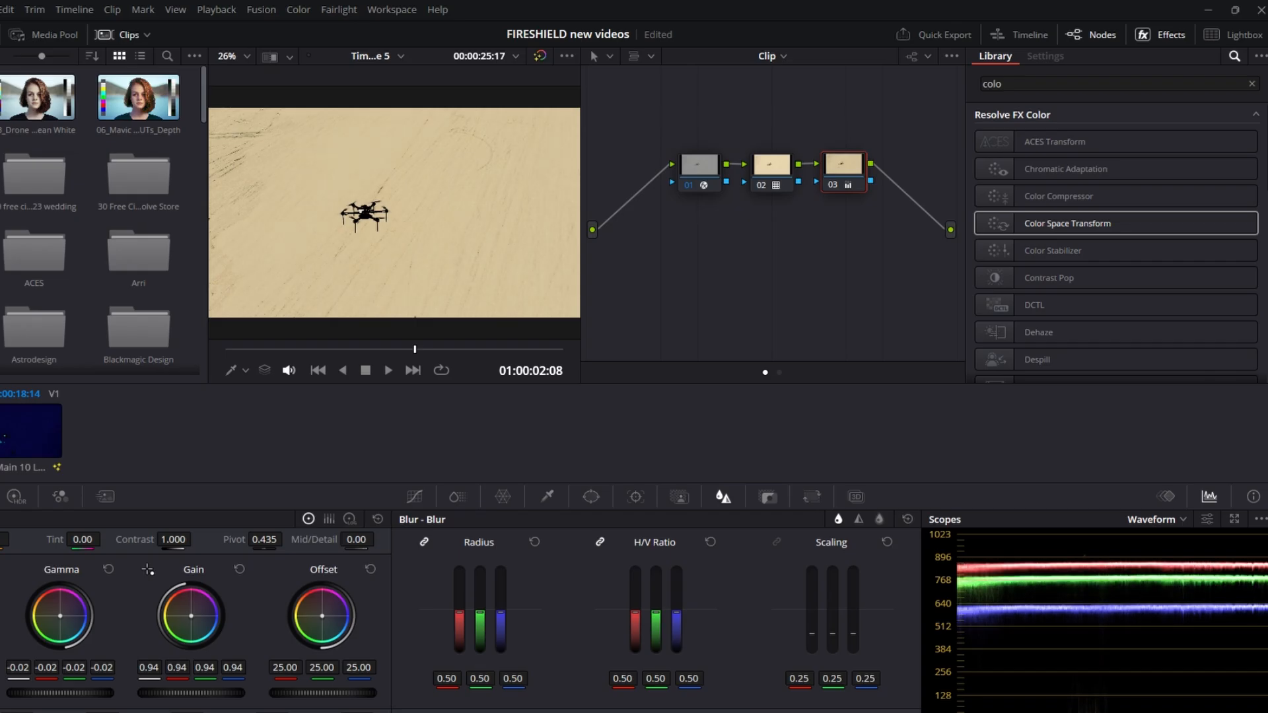
Set node 03's HDR global exposure to -0.29 and toggle the whole grade off and on to compare it
left_click(26, 503)
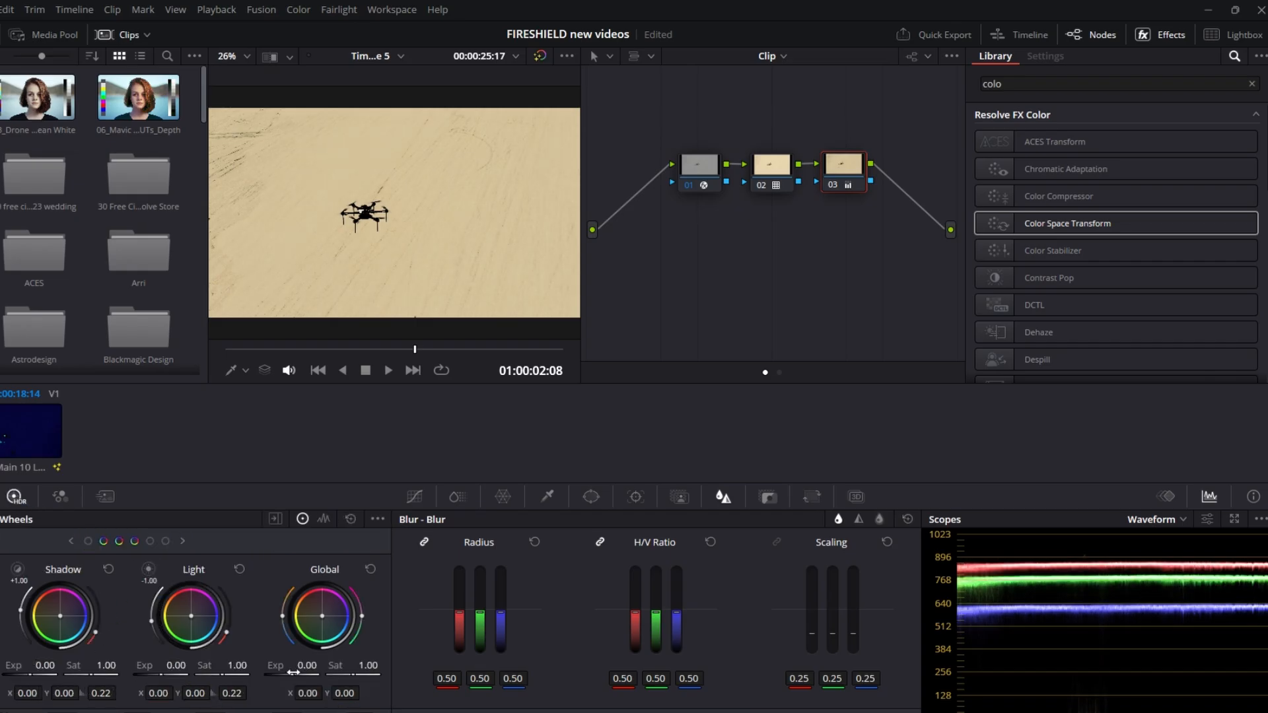
left_click_drag(293, 672, 265, 671)
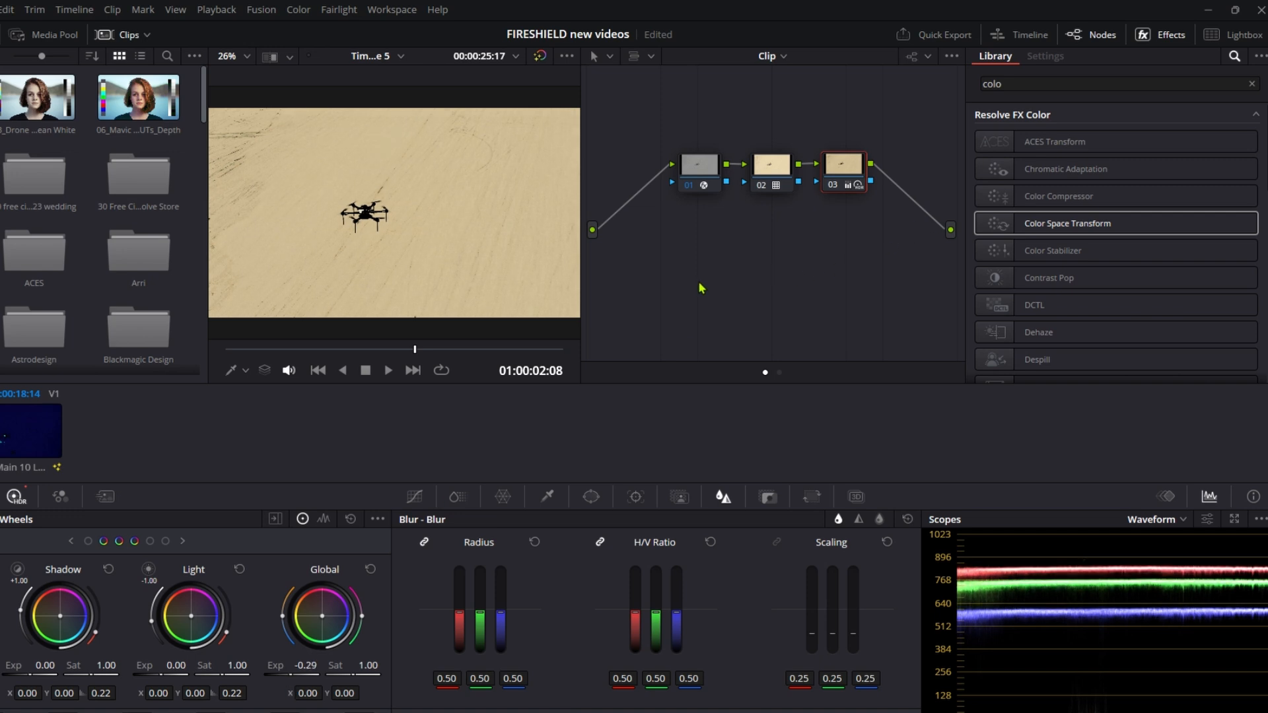
key("shift+d")
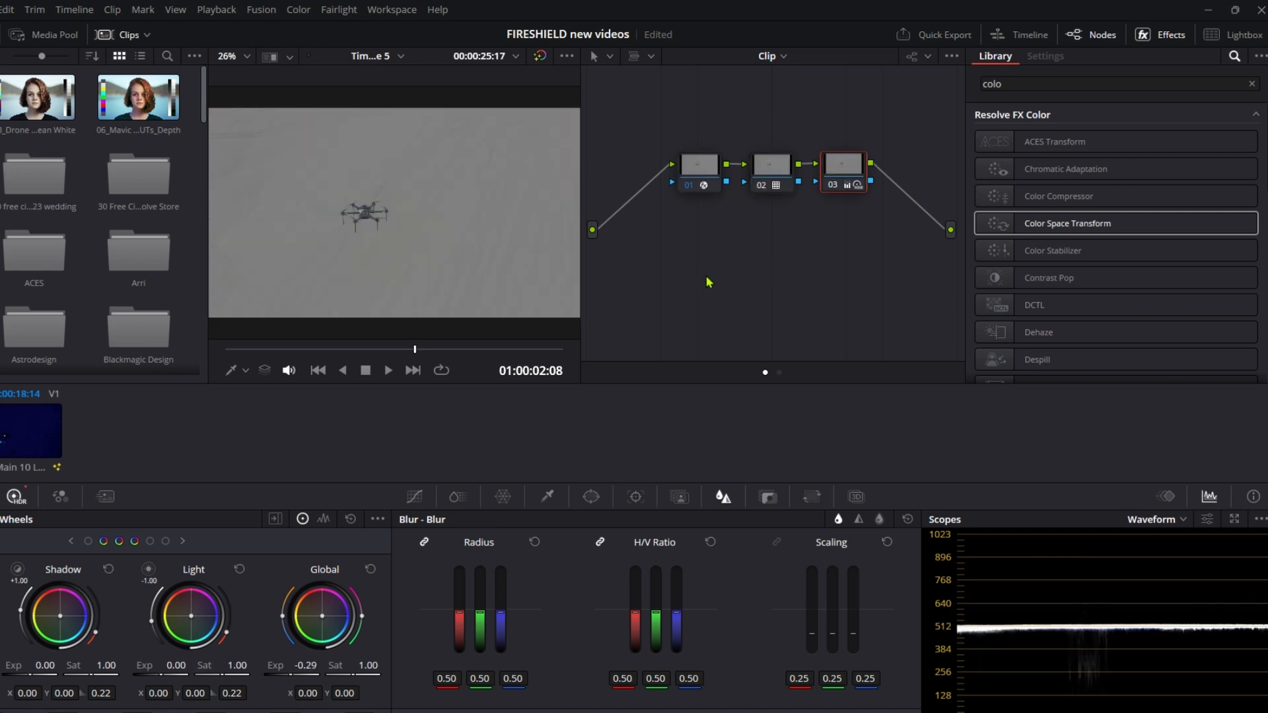
key("shift+d")
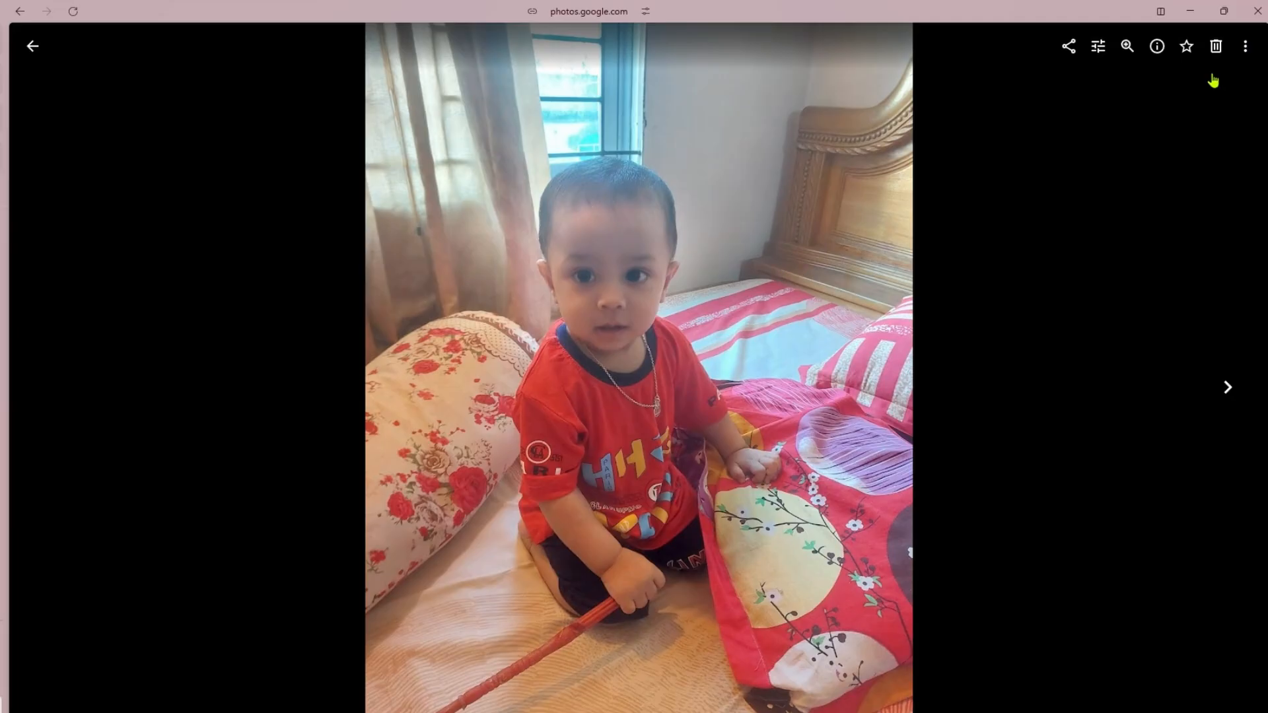
Download the open child photo from Google Photos and place 20260530_180007.jpg on Timeline 5 after the drone clip in DaVinci Resolve
left_click(1246, 46)
left_click(1133, 101)
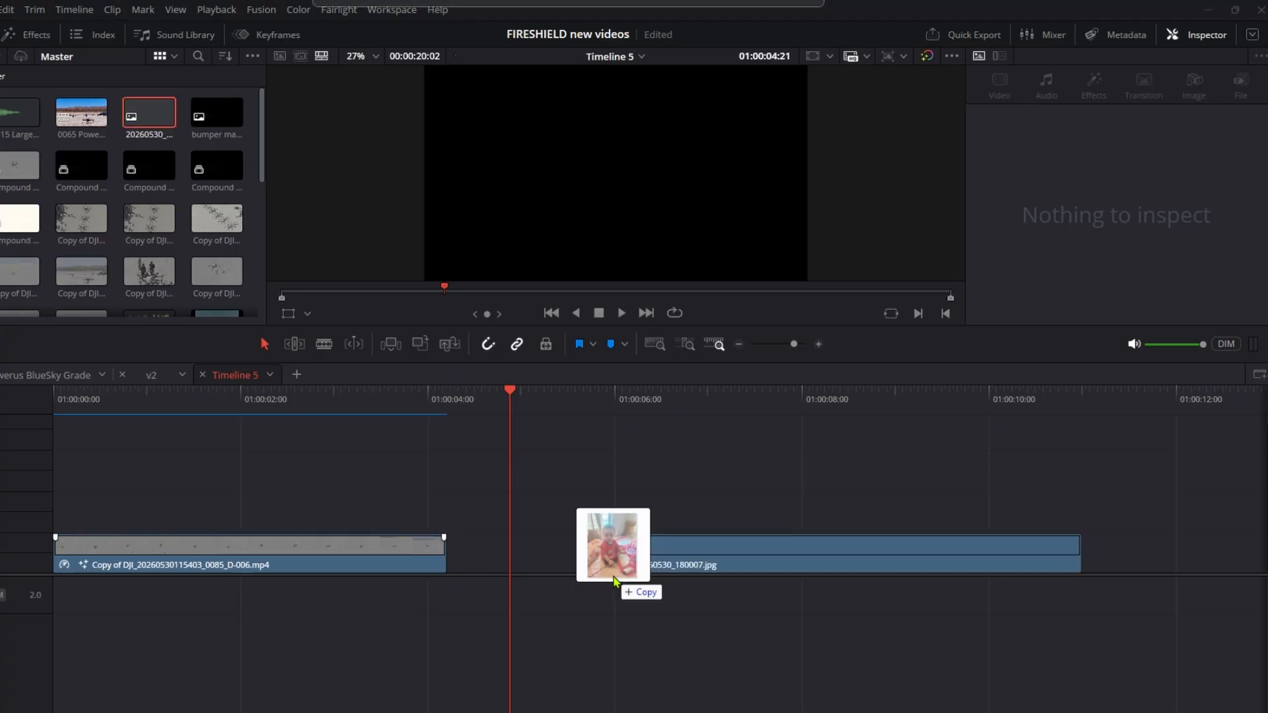
left_click_drag(613, 581, 569, 528)
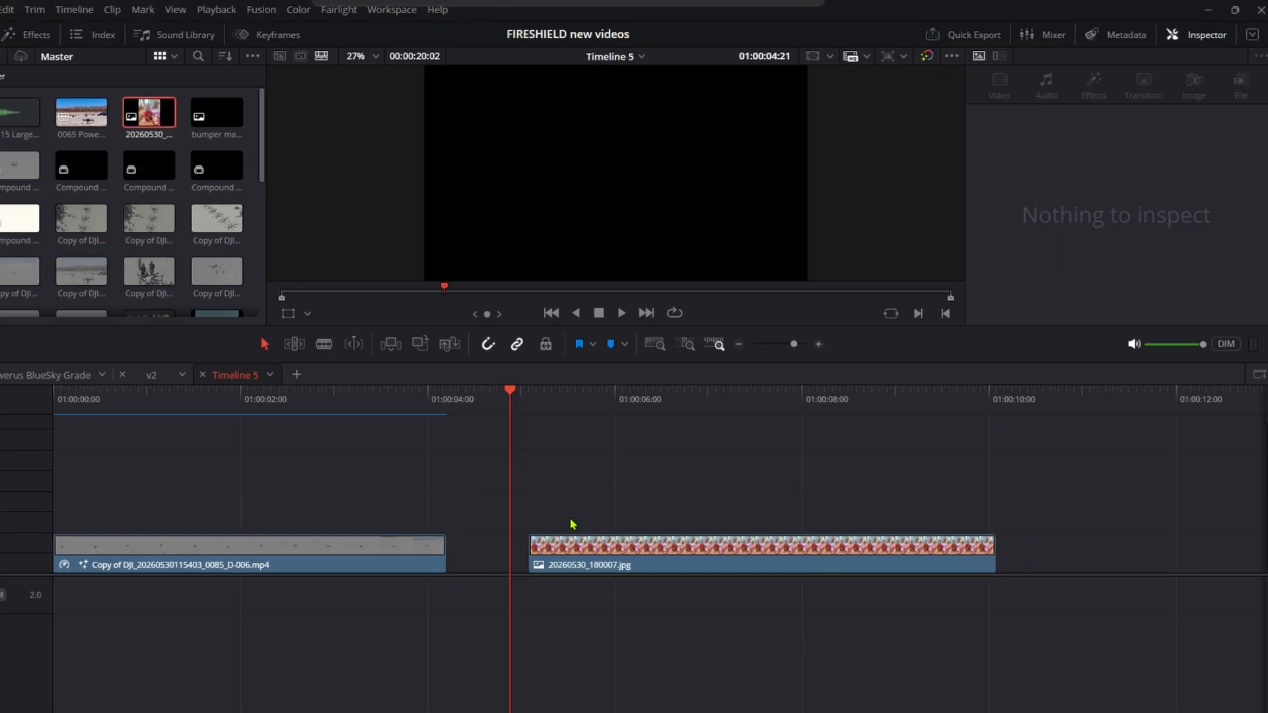
left_click(631, 412)
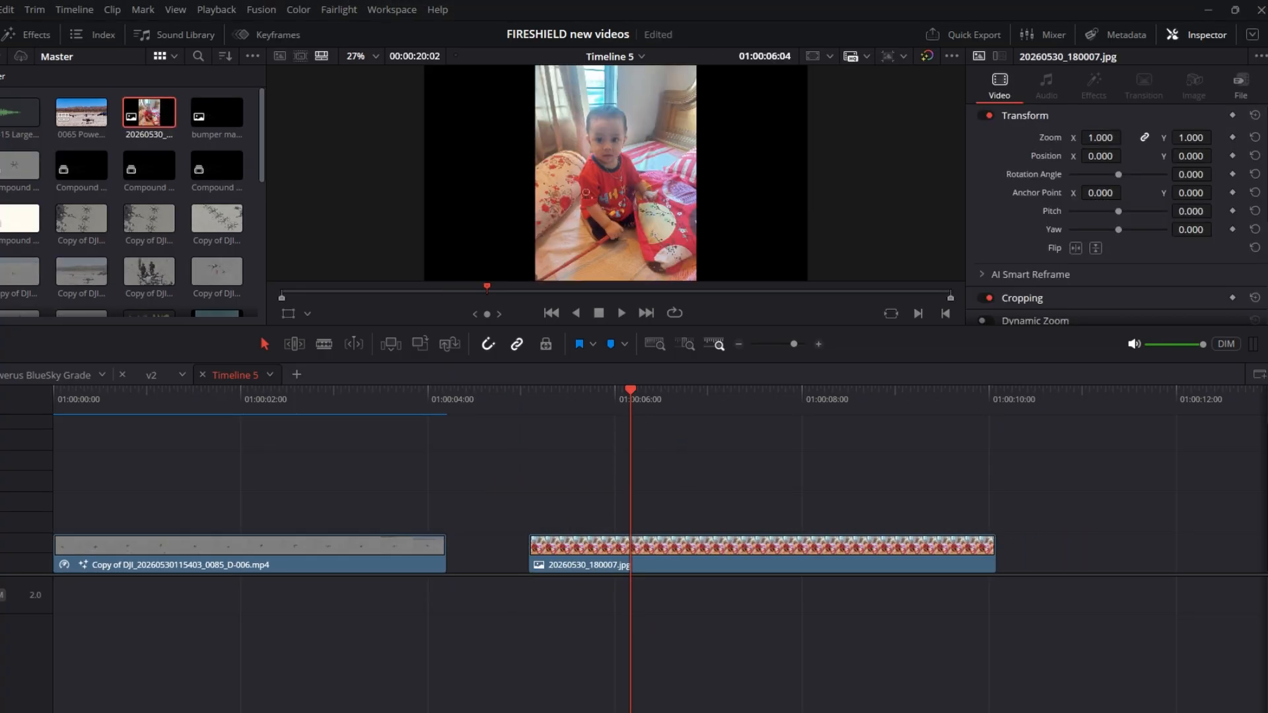
Replace the LUTs creator's reference image with Screenshot_5.png from Downloads and generate a LUT for the child photo
key("alt+Tab")
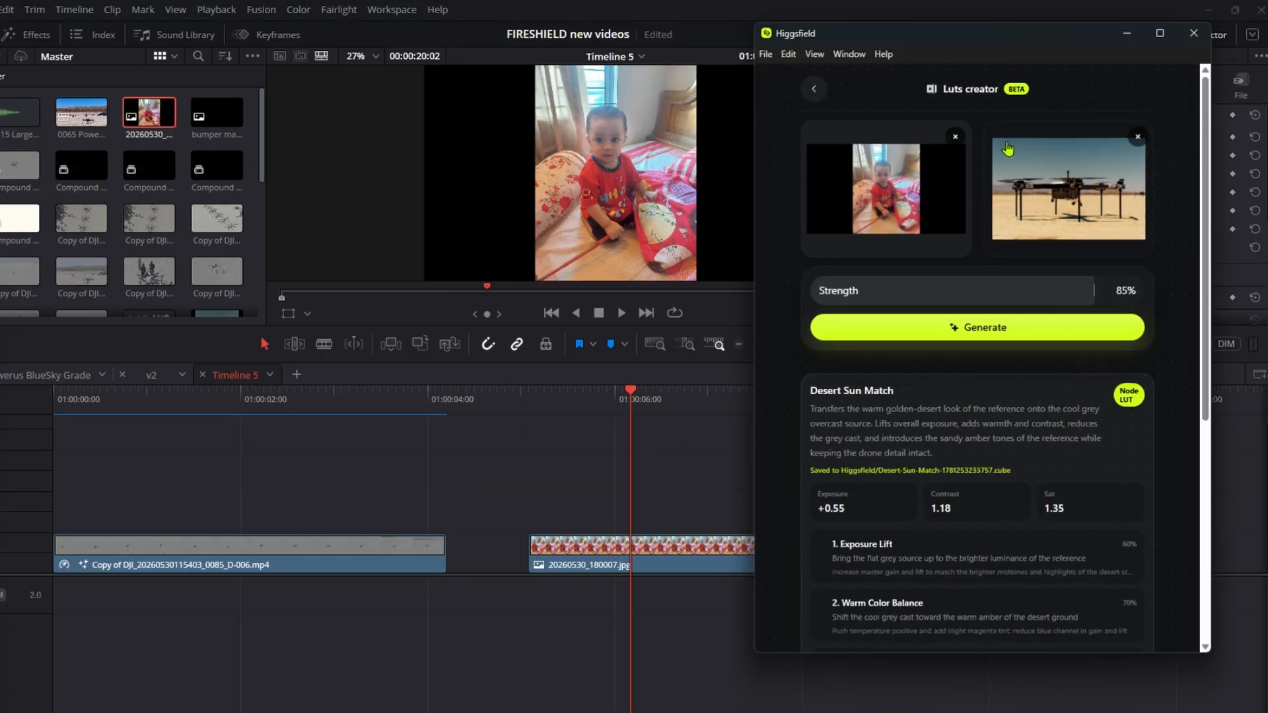
left_click(1137, 136)
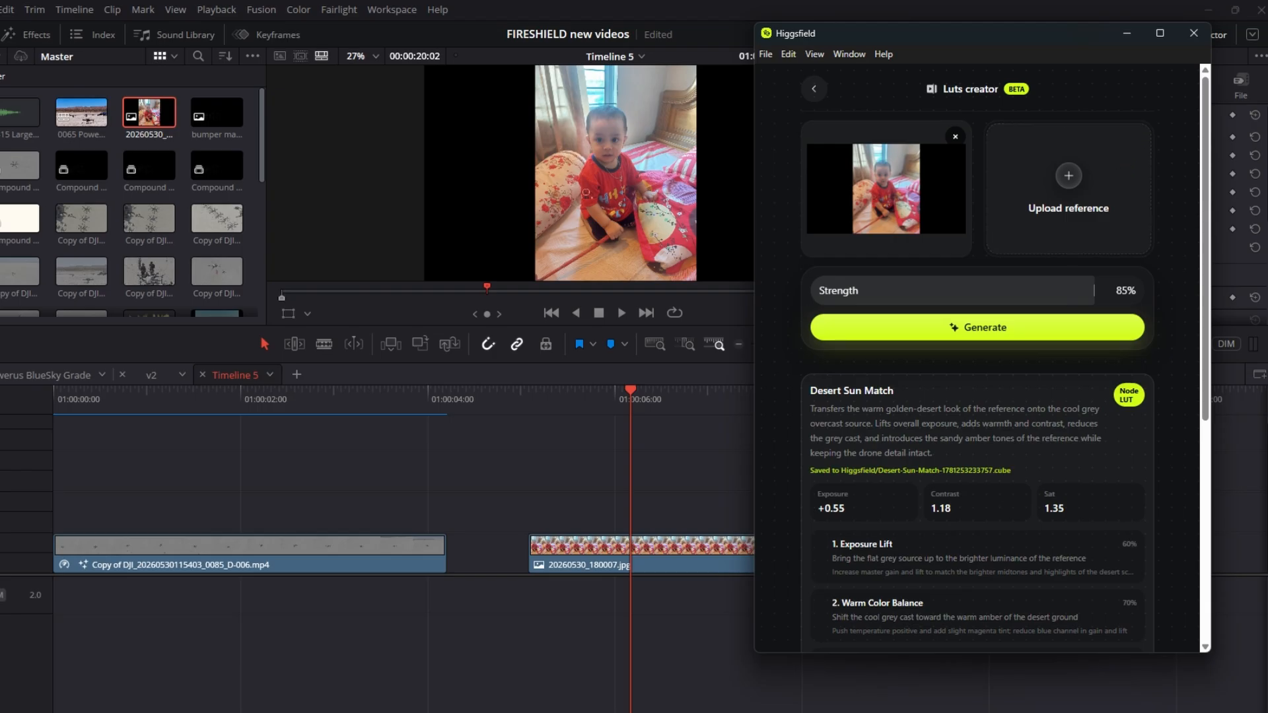
left_click(1068, 192)
key("Return")
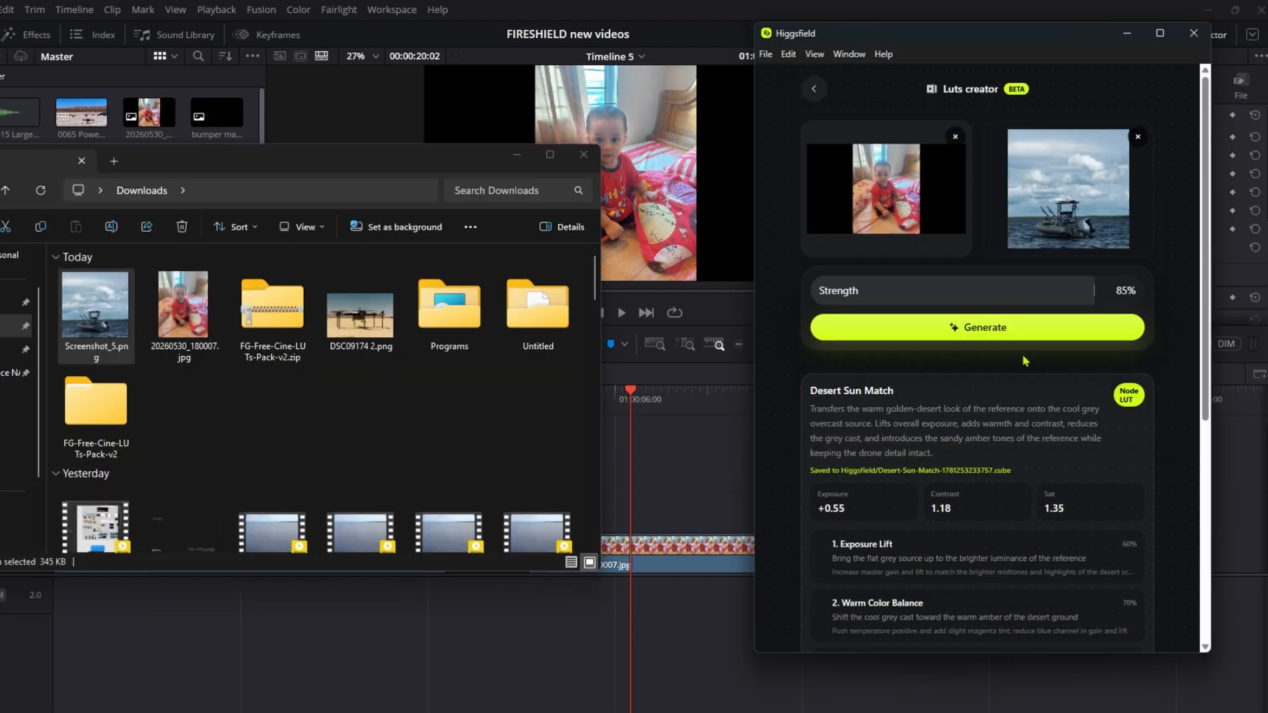
left_click(516, 154)
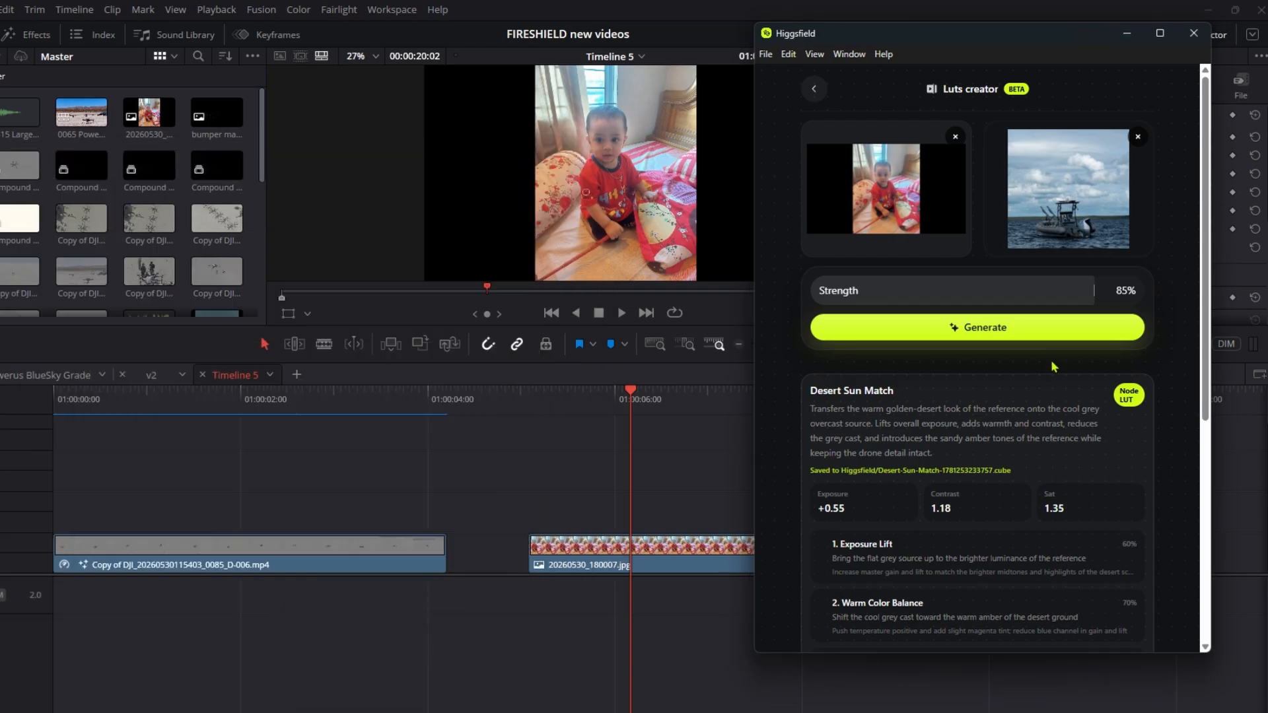
left_click(978, 330)
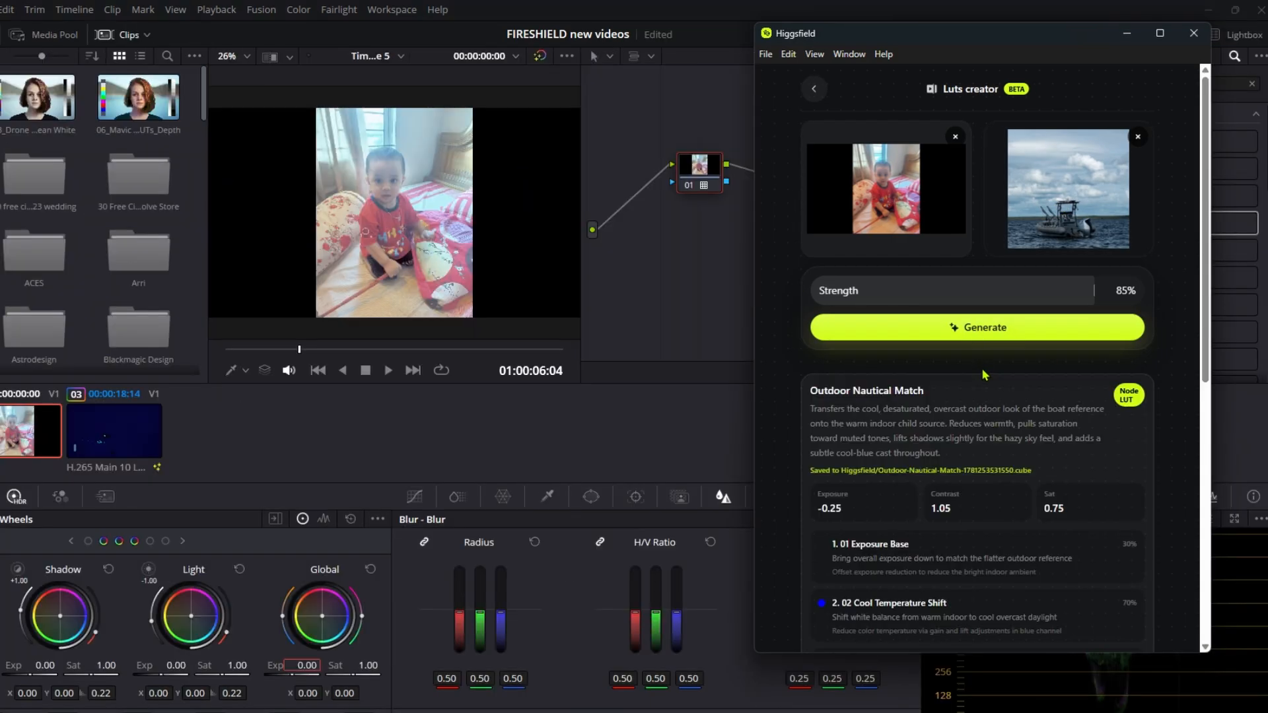
Park the playhead at 01:00:00:21 on the drone clip and examine Higgsfield's Draw to video app with that frame
left_click(713, 291)
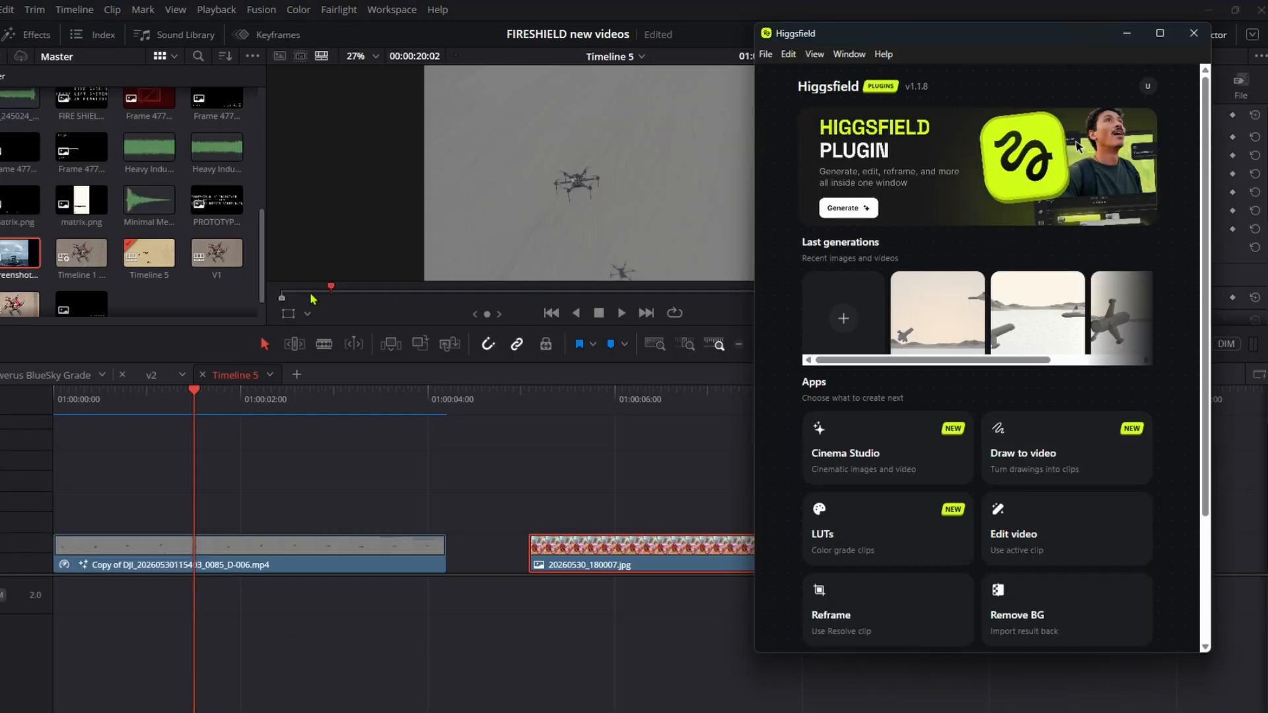
left_click_drag(331, 296, 311, 295)
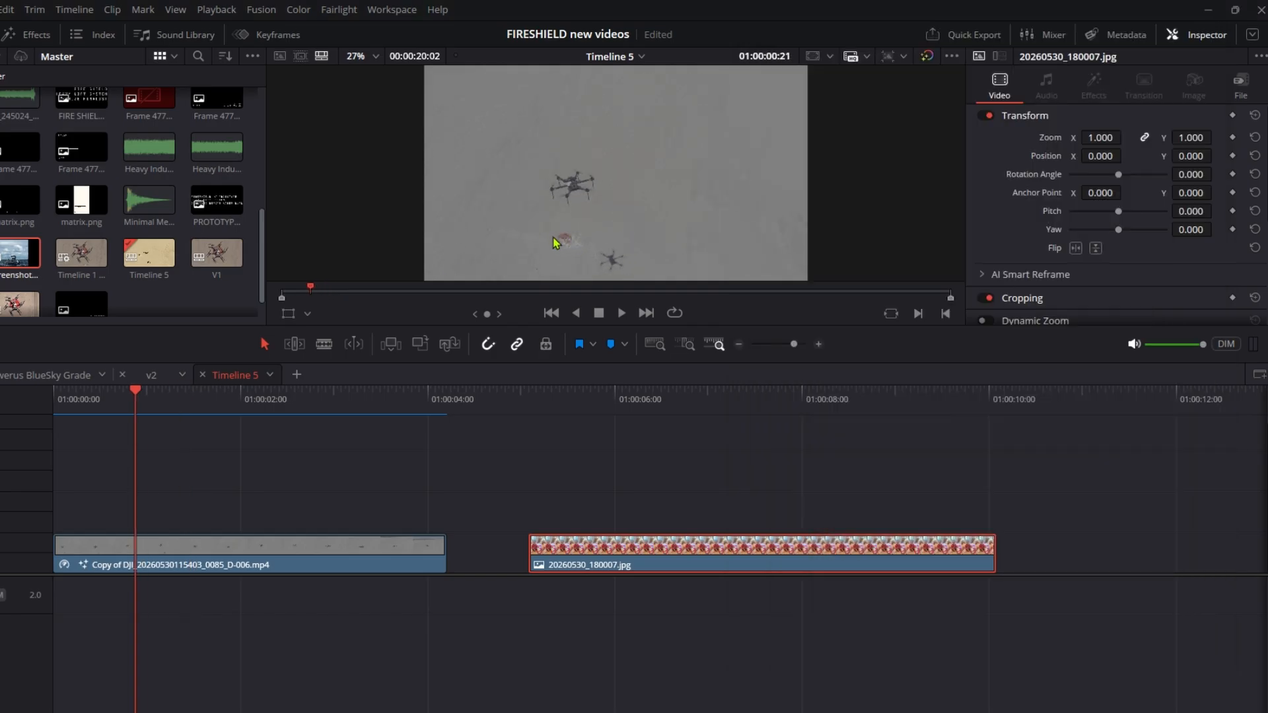
key("alt+Tab")
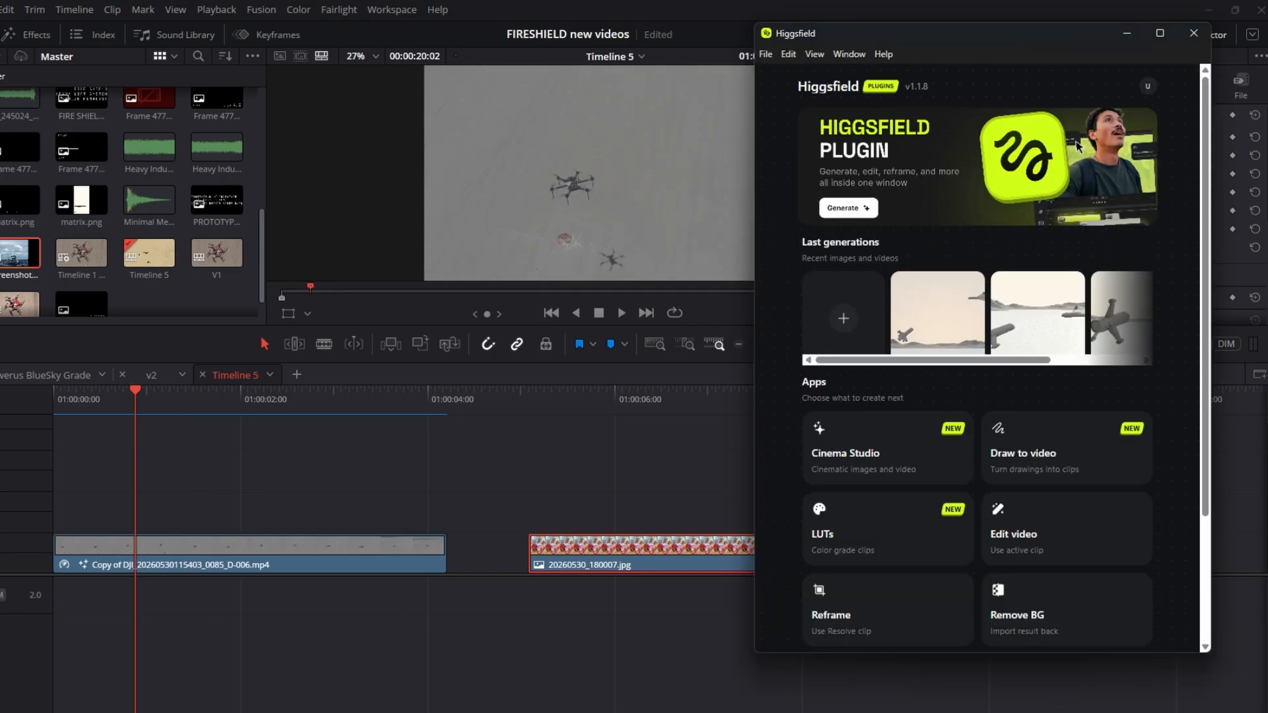
left_click(1044, 466)
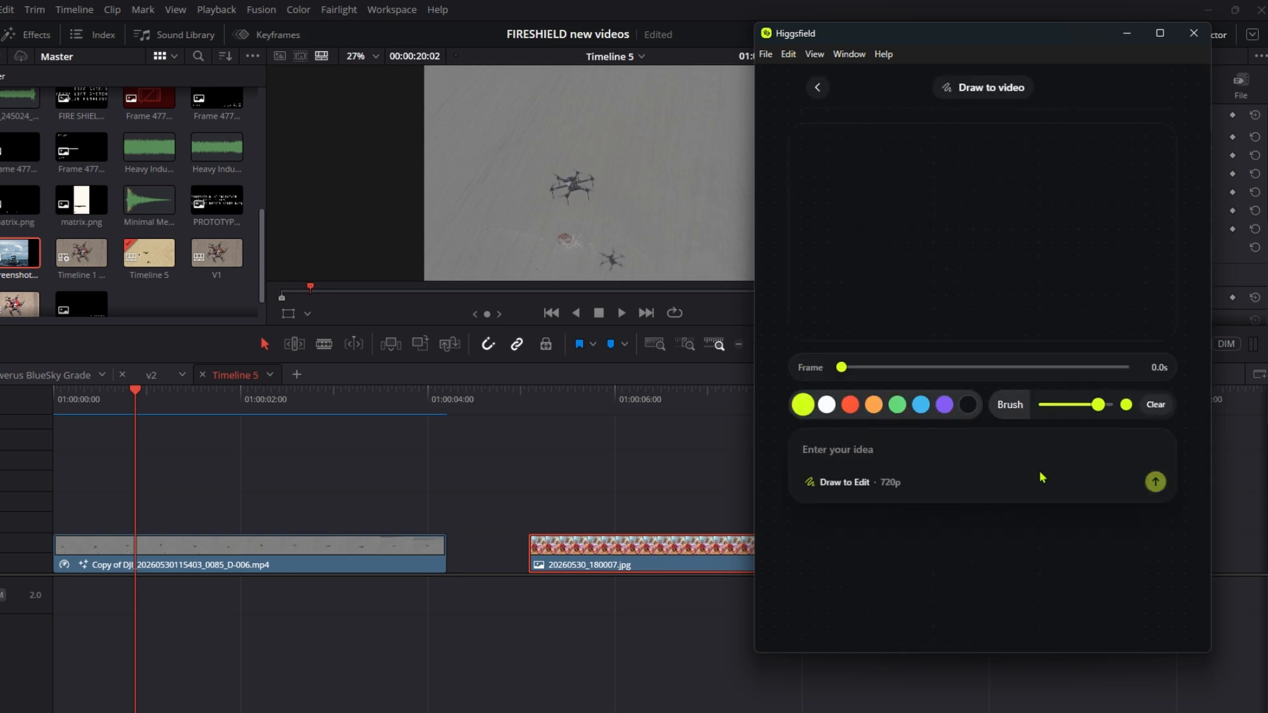
left_click(564, 252)
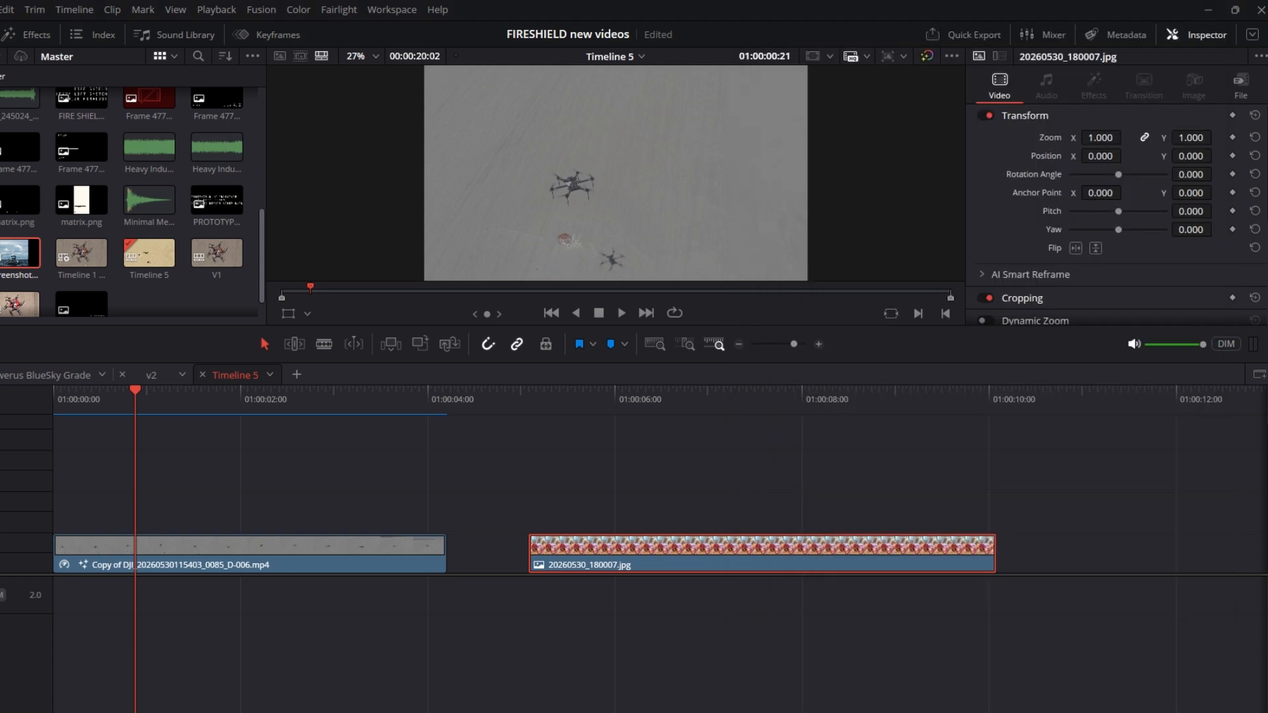
key("alt+Tab")
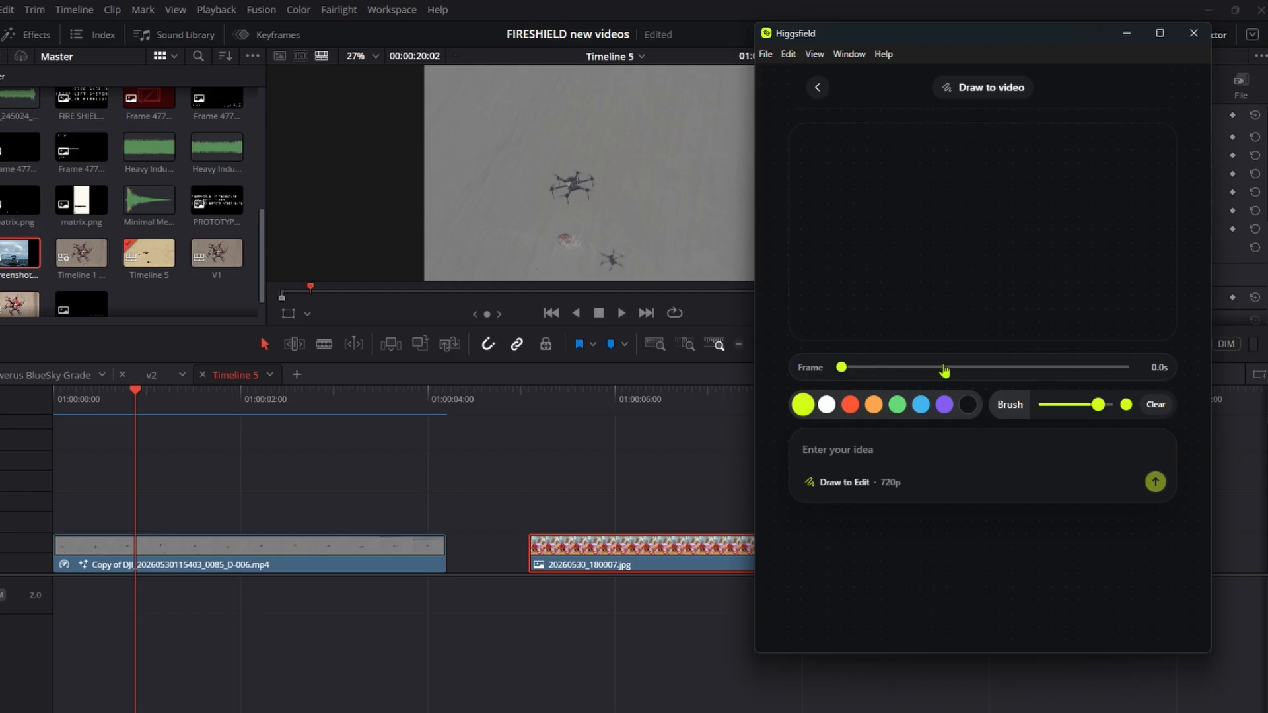
left_click(817, 88)
left_click(1038, 451)
left_click(818, 89)
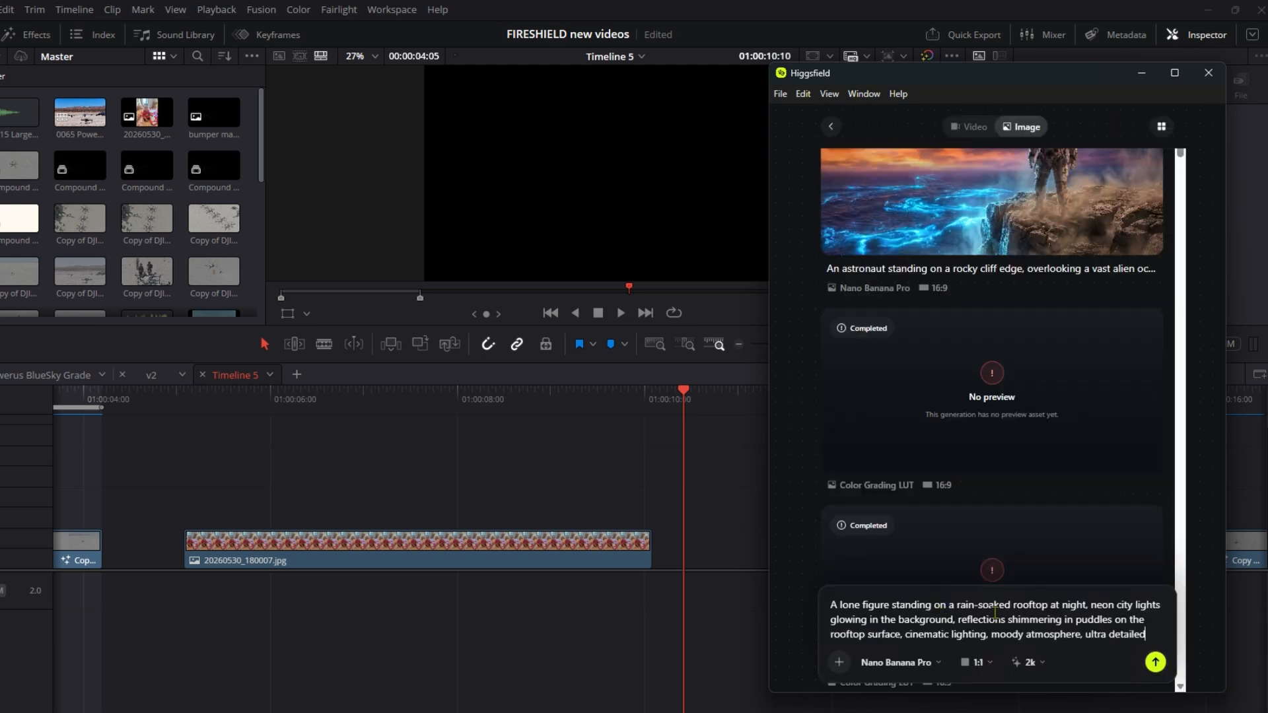
Set the aspect ratio to 16:9 and generate the rain-soaked rooftop image with Nano Banana Pro at 2k
left_click(976, 662)
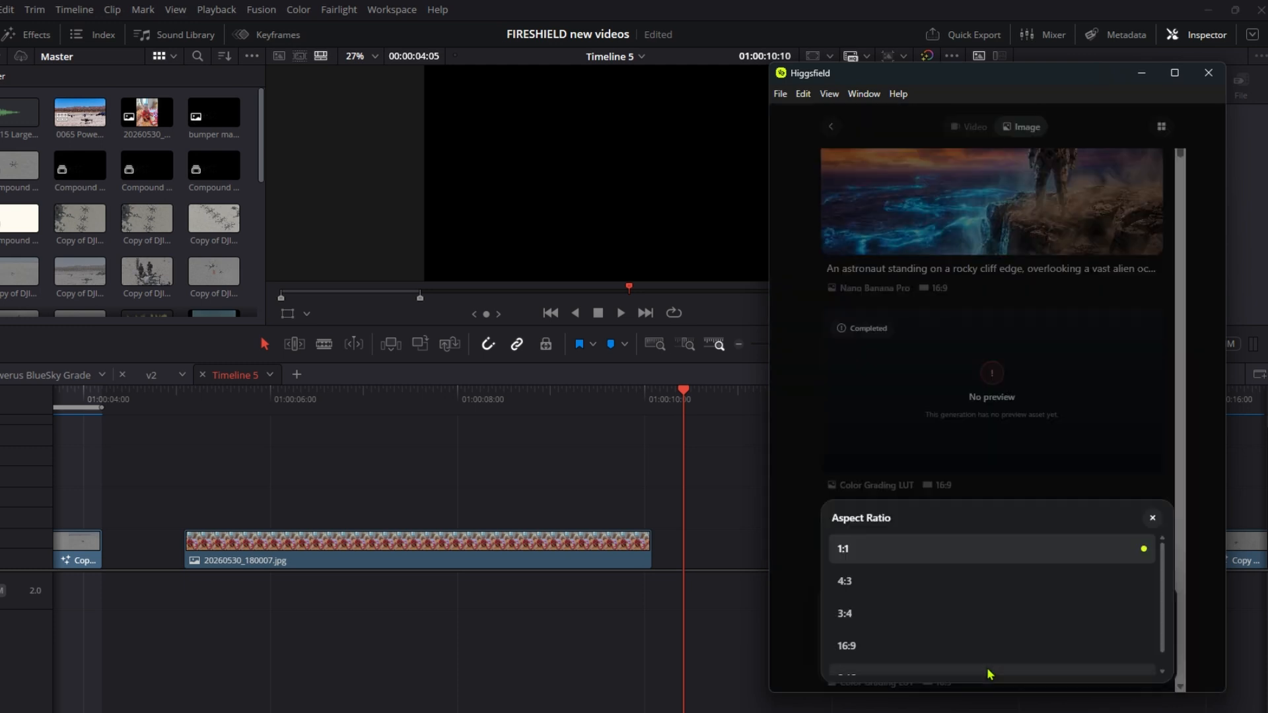
left_click(885, 643)
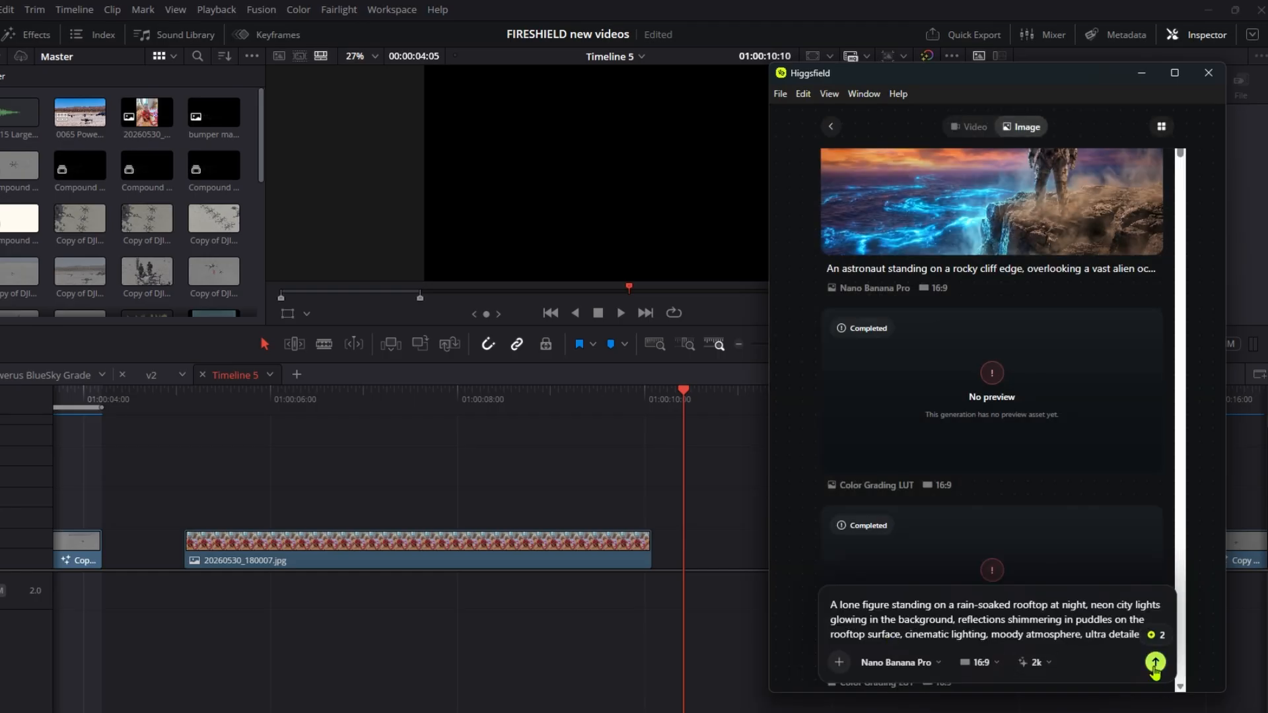
left_click(1155, 664)
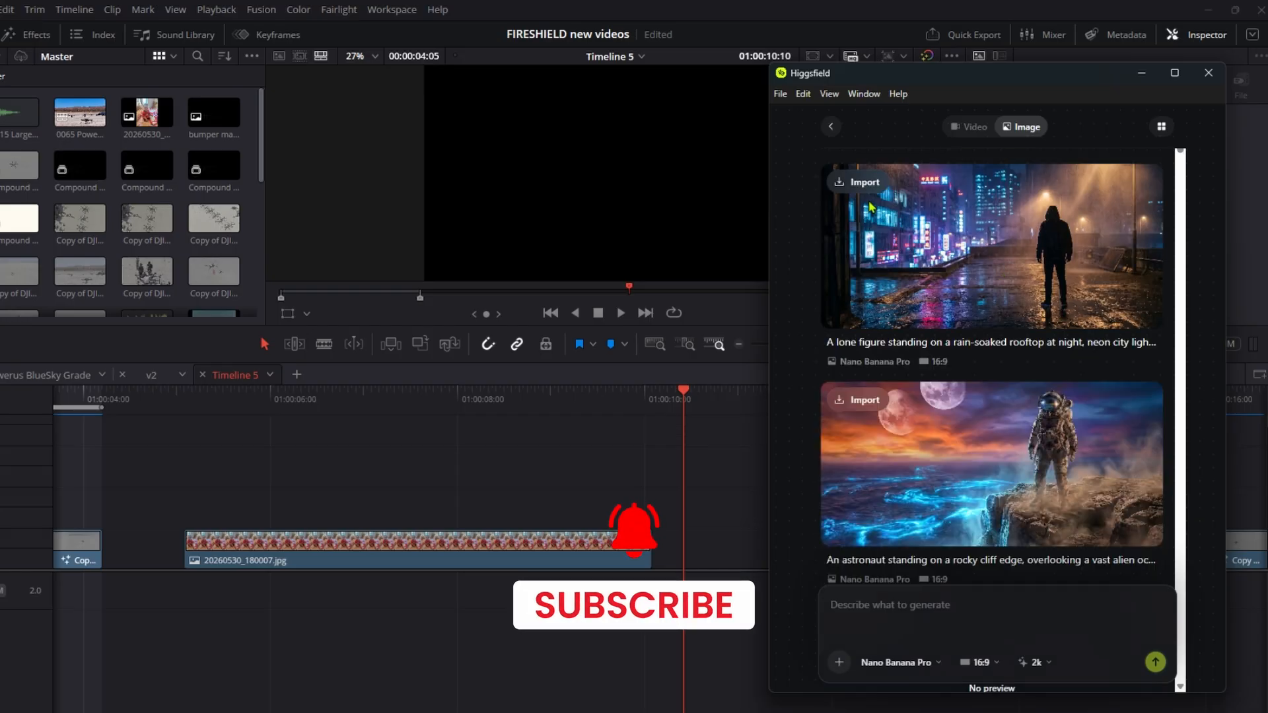
Import the generated rooftop image into Timeline 5 and move the playhead onto the new clip
left_click(859, 182)
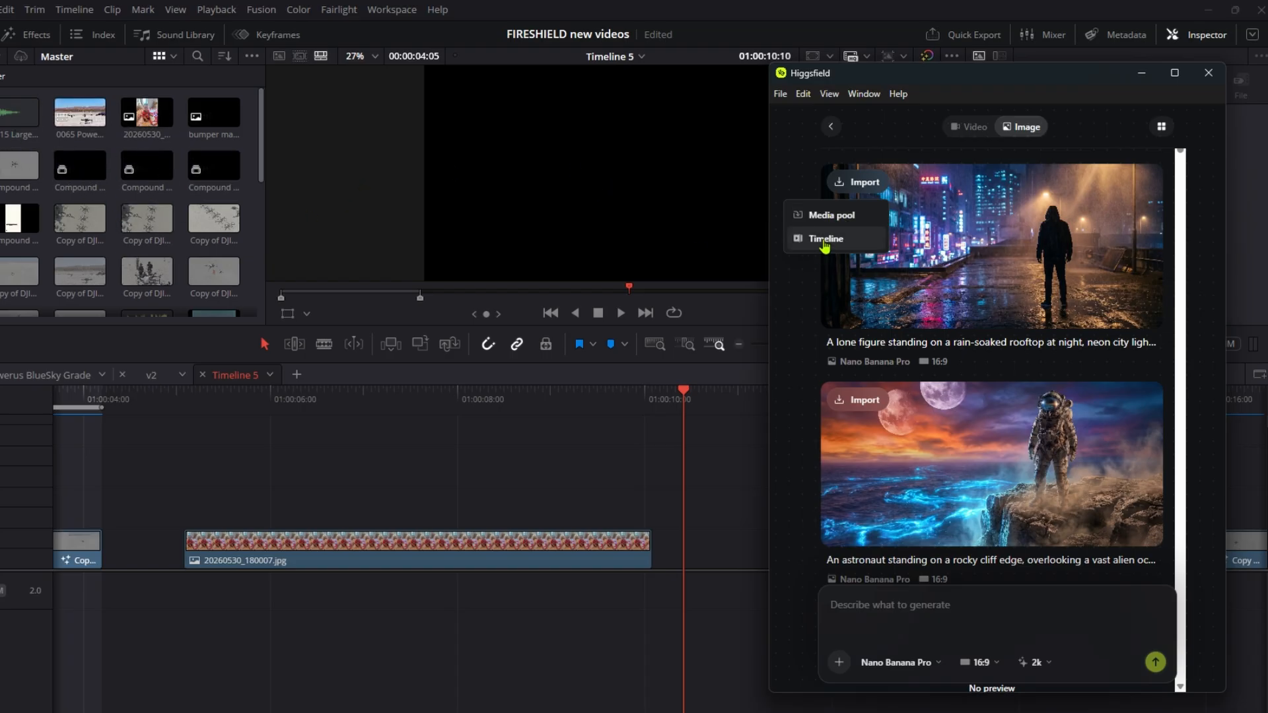
left_click(824, 239)
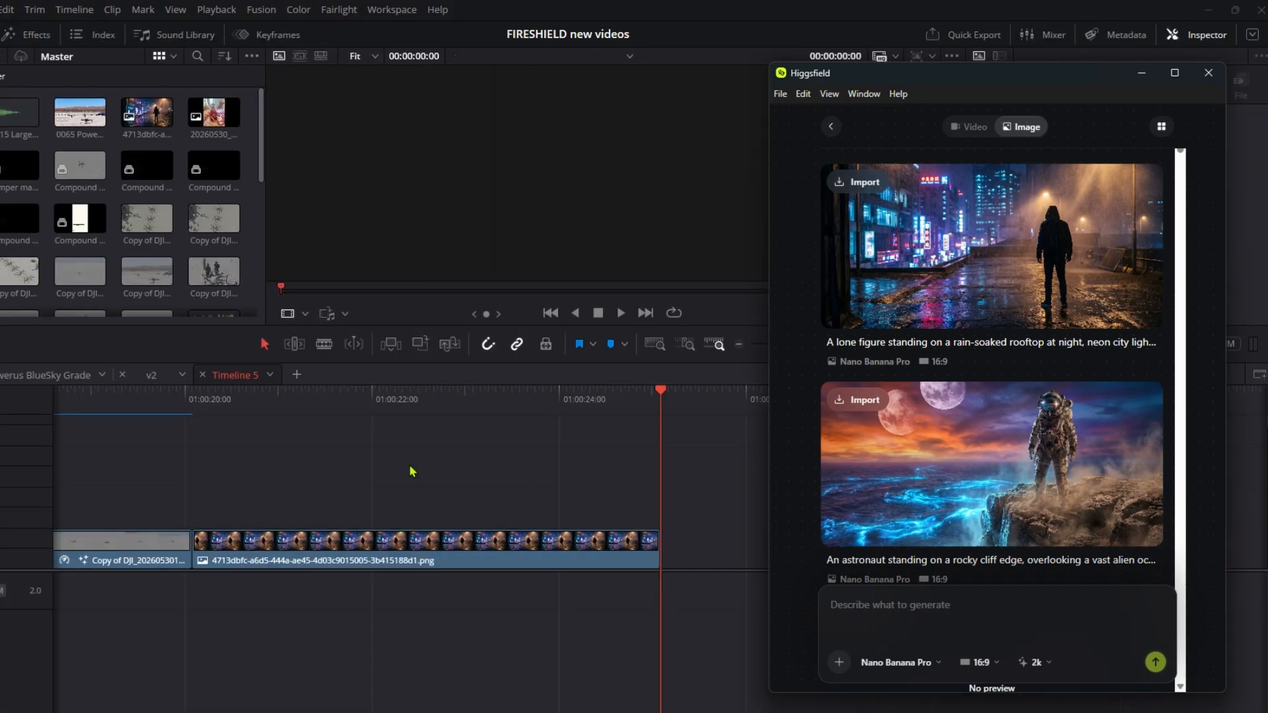
left_click(416, 404)
mouse_move(418, 404)
left_mouse_down()
mouse_move(311, 405)
mouse_move(484, 405)
mouse_move(416, 404)
left_mouse_up()
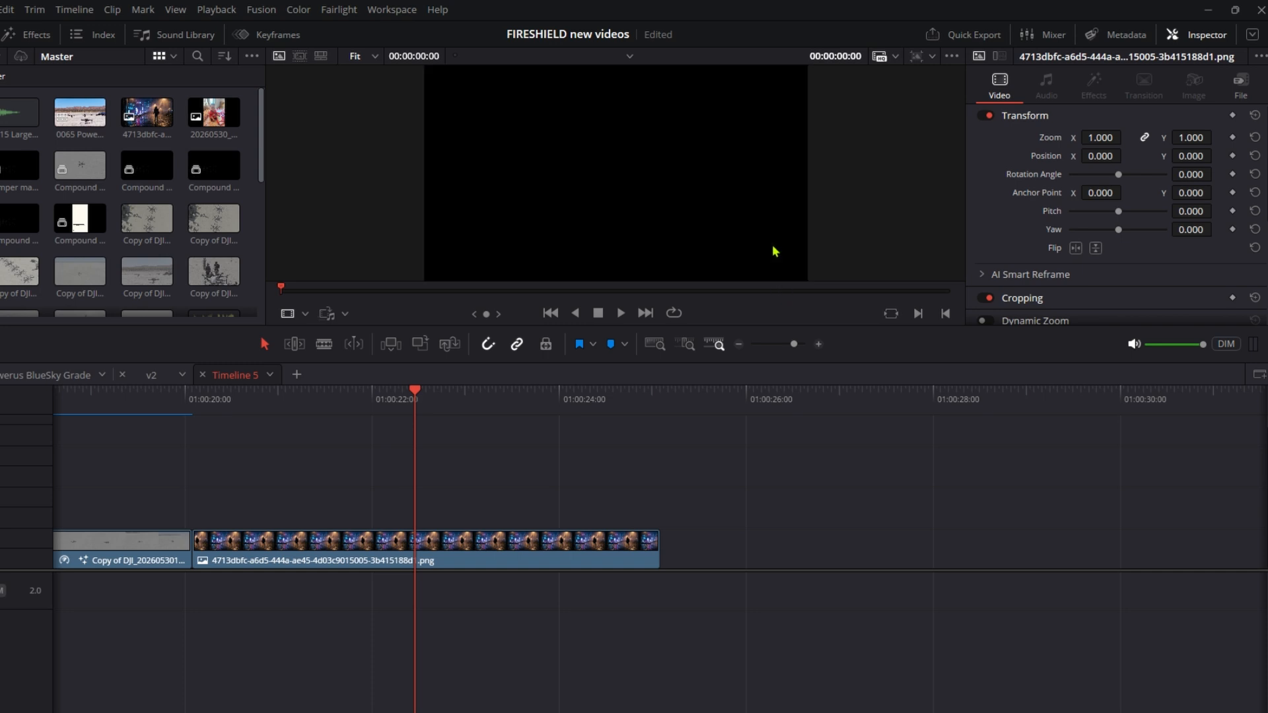
Select the rooftop image clip with the playhead at 01:00:22:01 and switch the Higgsfield generator to video generation
left_click_drag(489, 397, 375, 392)
left_click(402, 534)
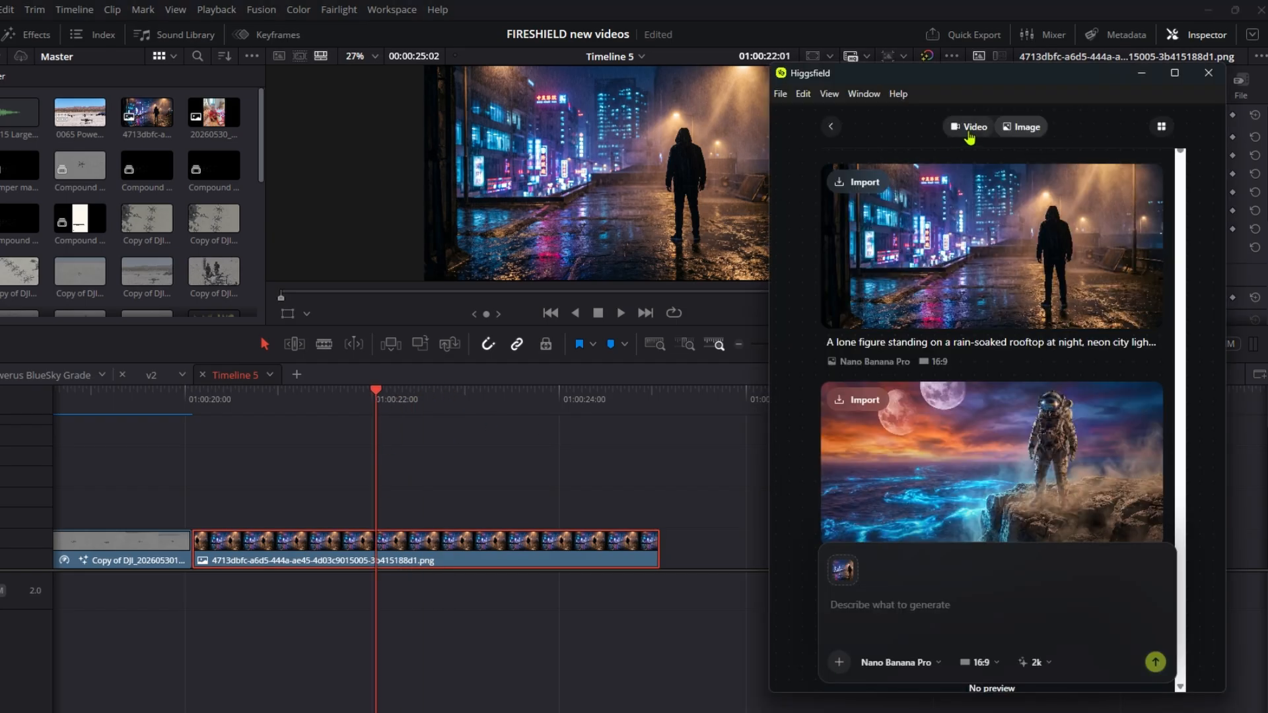
left_click(970, 127)
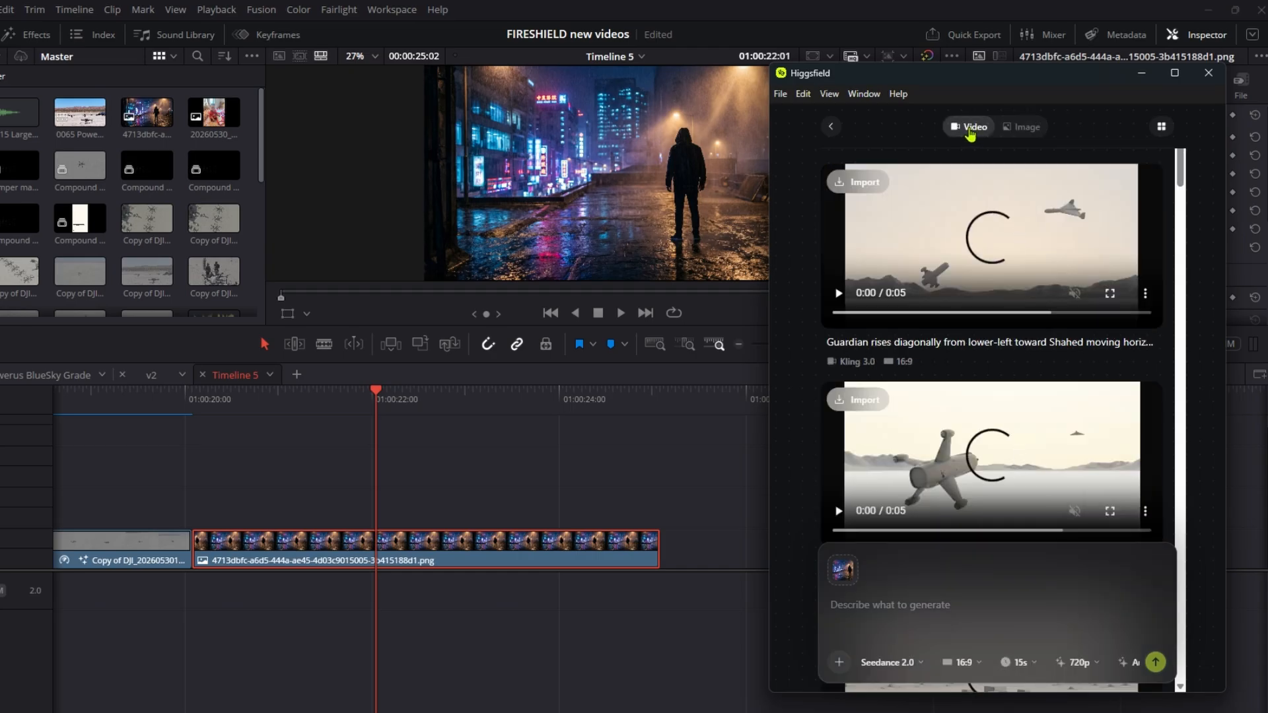
left_click(894, 628)
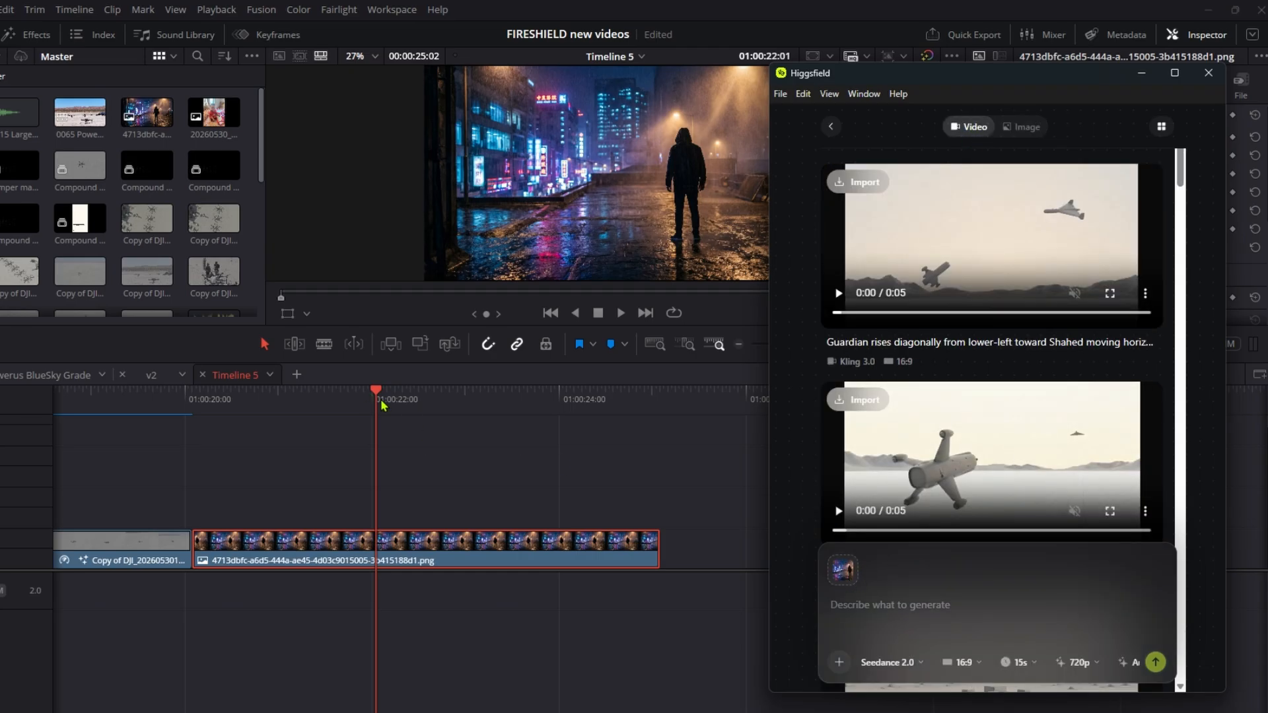
Try the first drone clip as the video generator's reference, with the playhead at 01:00:02:09
left_click_drag(381, 405, 136, 424)
scroll(694, 501, "left", 5)
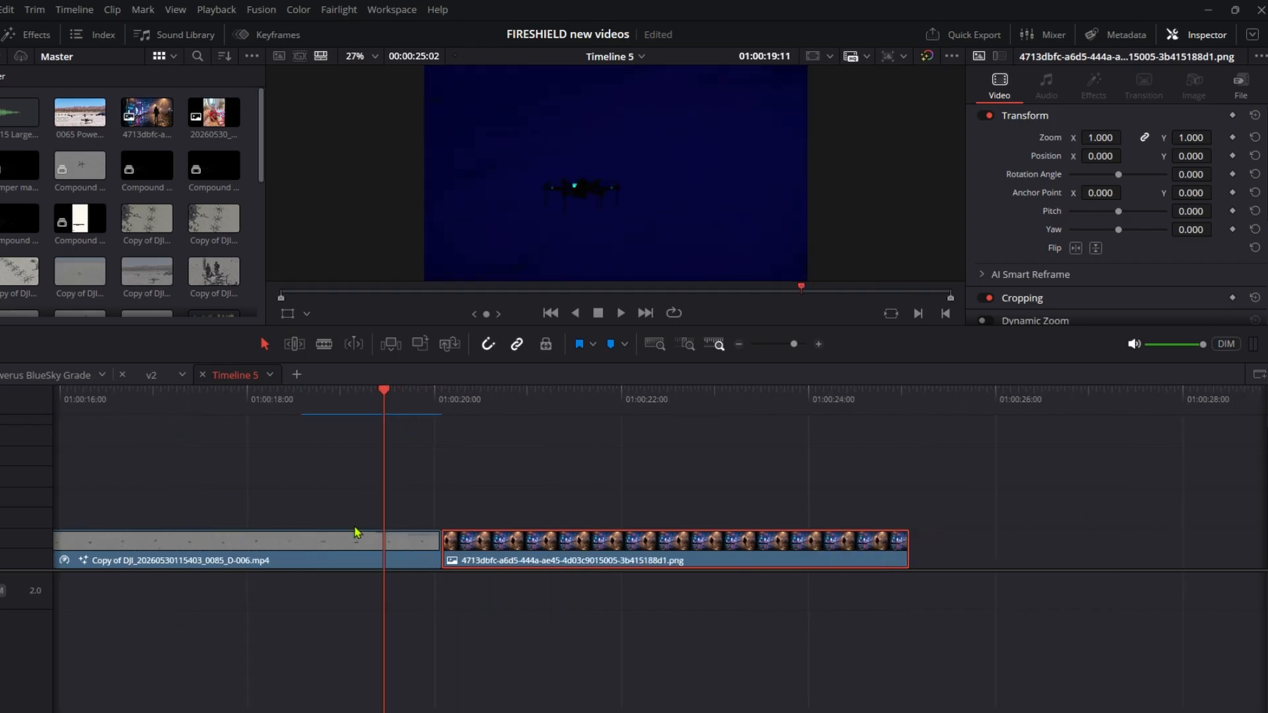
left_click_drag(383, 410, 276, 423)
key("alt+Tab")
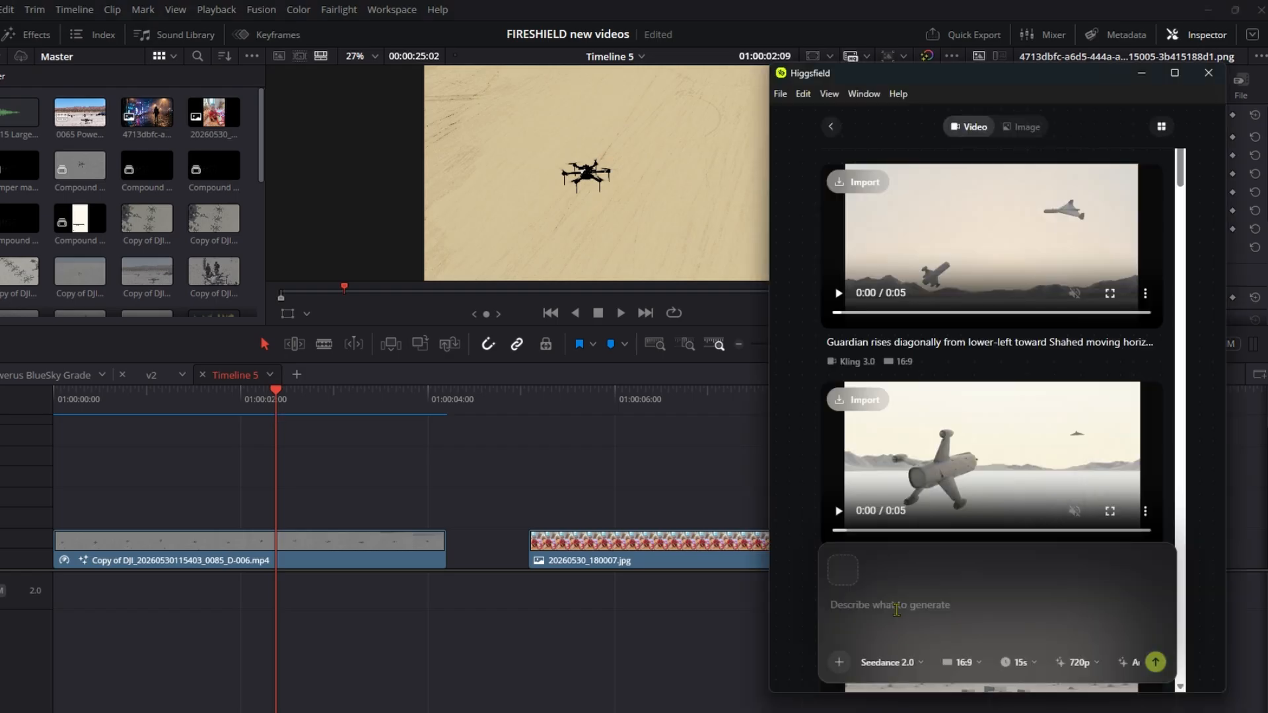
left_click(326, 543)
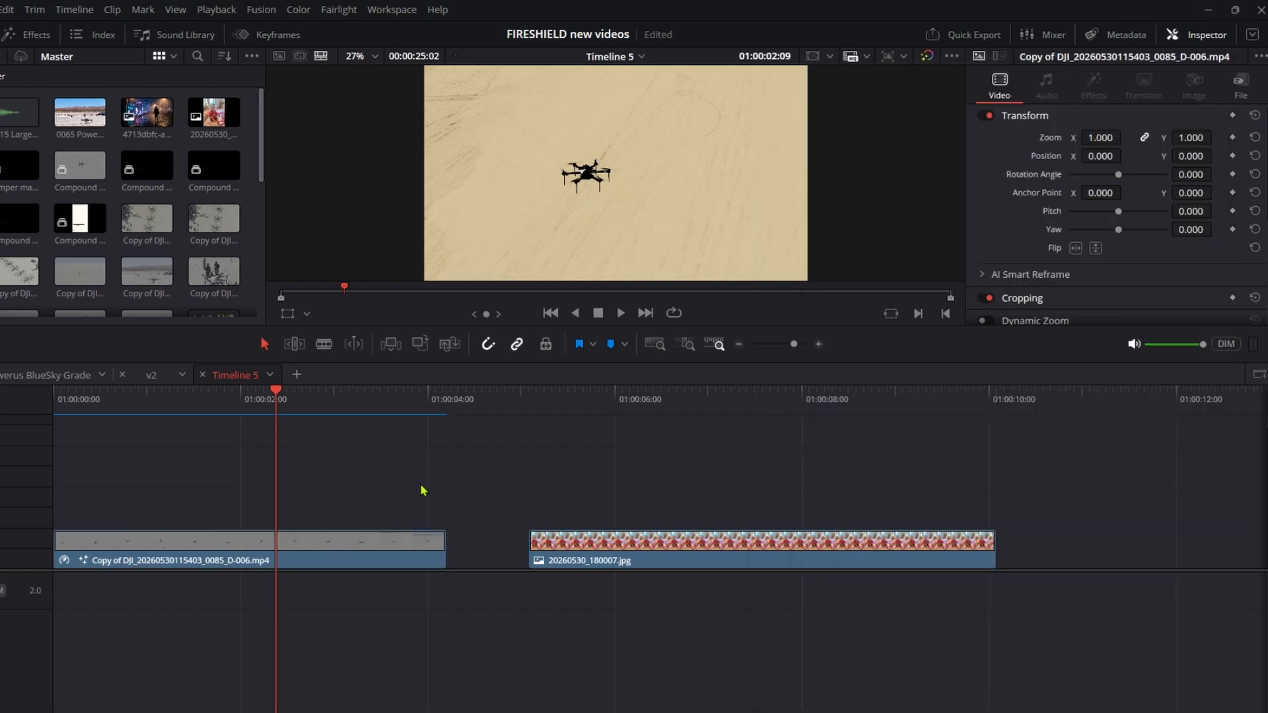
left_click(348, 546)
key("alt+Tab")
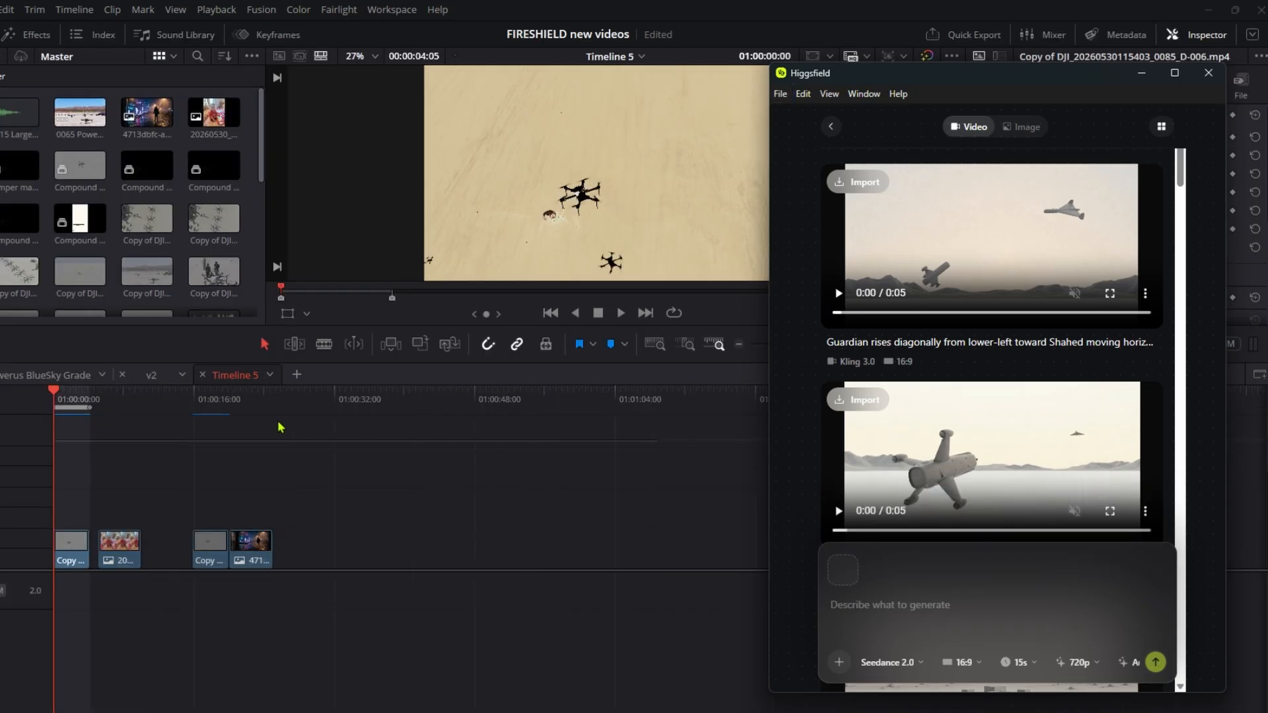
Use the rooftop image clip as the video reference and enter a prompt for a slow push-in with rain, flickering neon and drifting mist
left_click(248, 560)
scroll(249, 560, "up", 4)
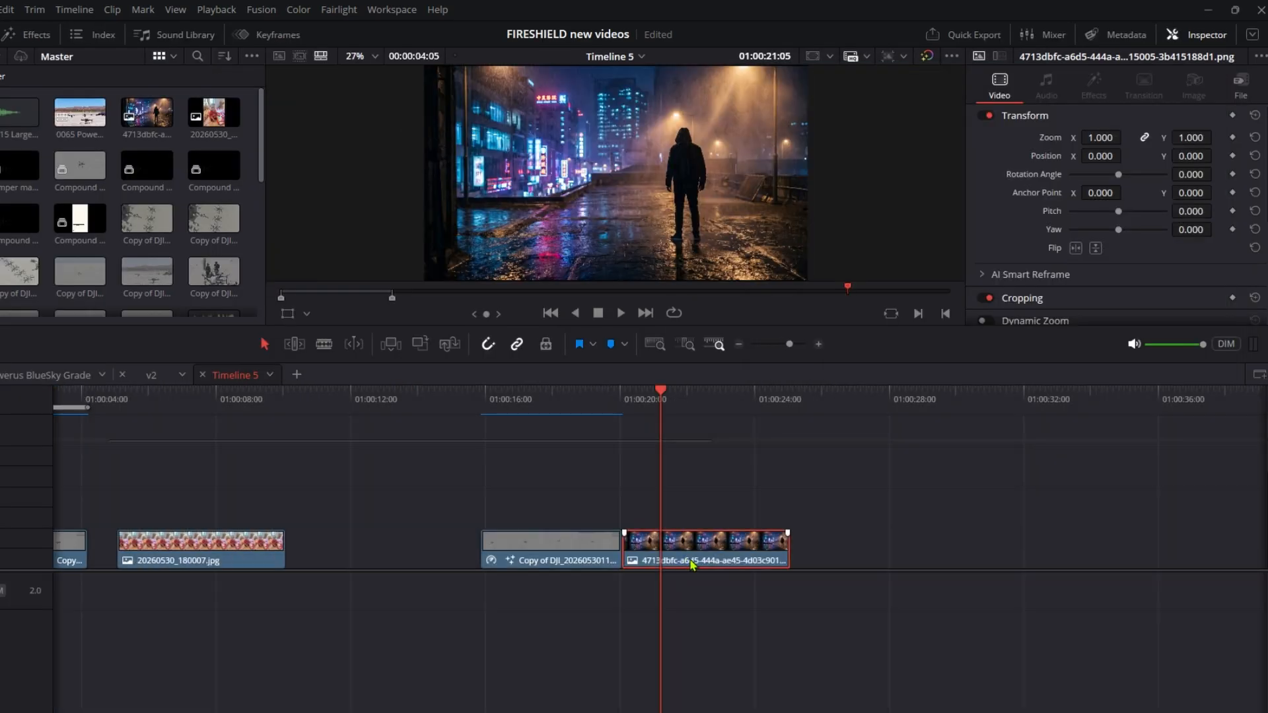
key("alt+Tab")
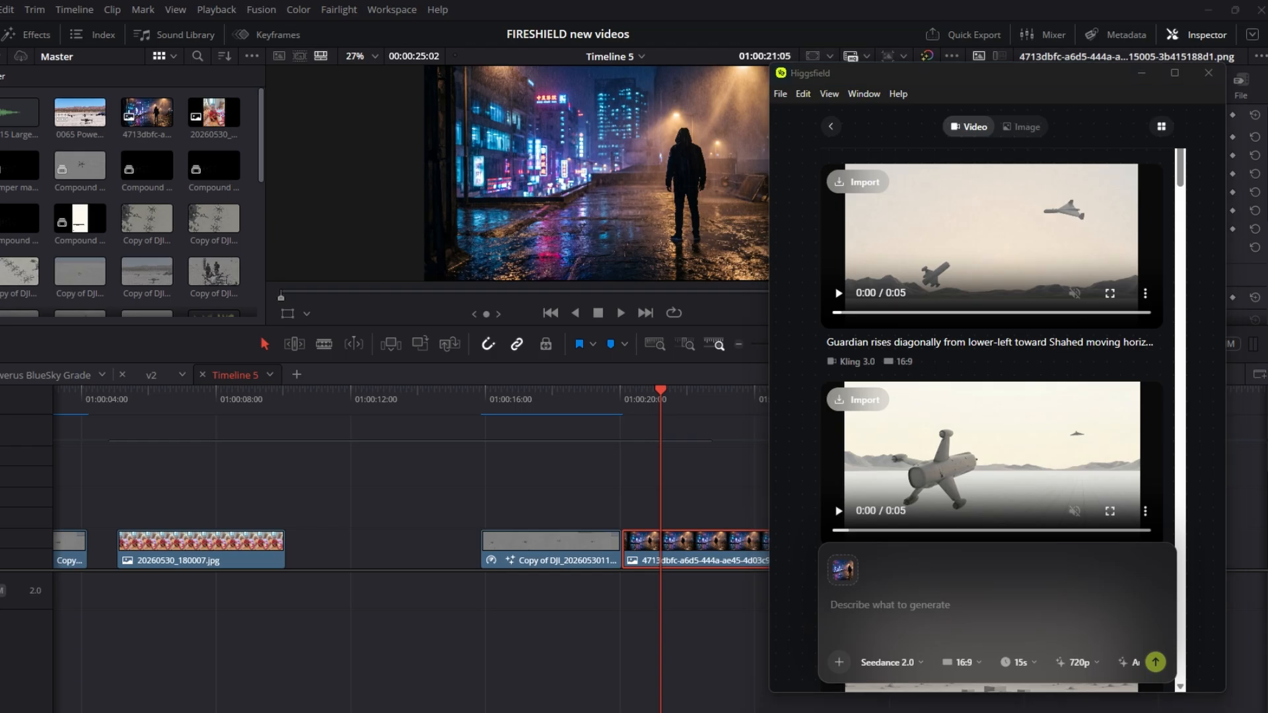
left_click(926, 619)
type("Camera slowly pushes in toward the figure. Rain continues to fall, ripples forming in puddles. Neon lights flicker subtly in the background. Steam or mist drifts gently across the rooftop")
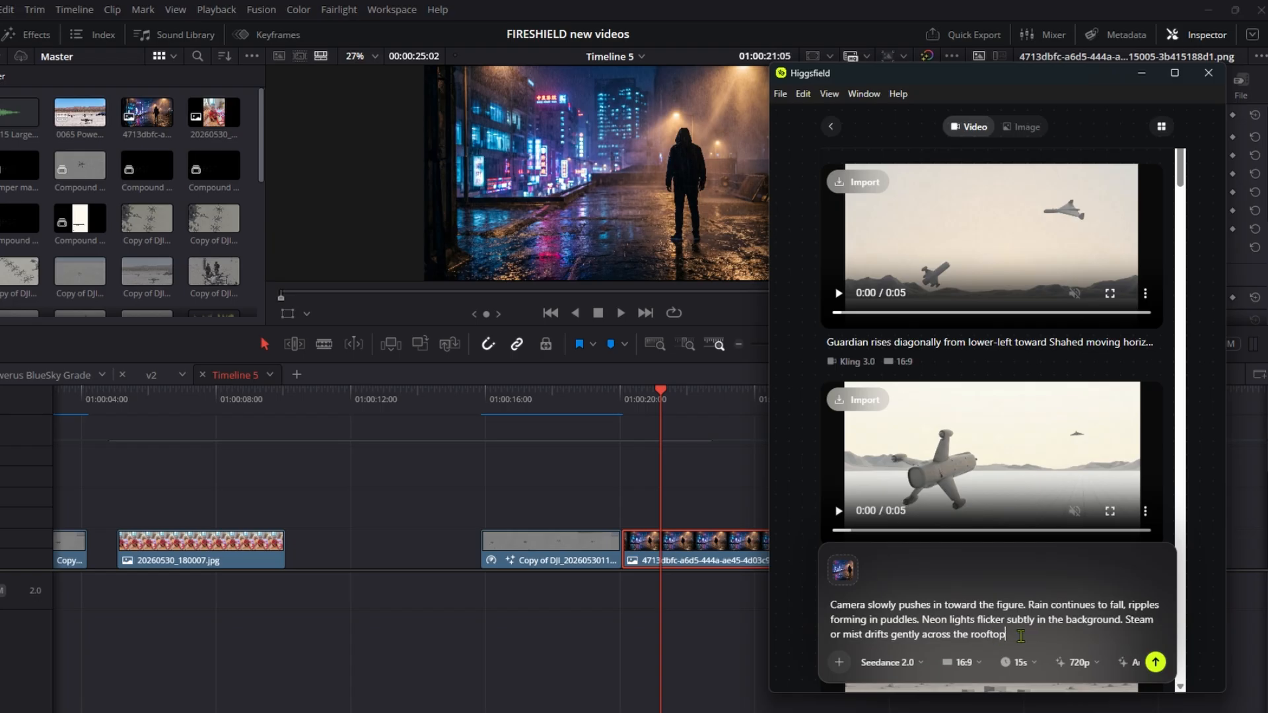
Set the video model to Kling 3.0 and the duration to 4s
left_click(915, 663)
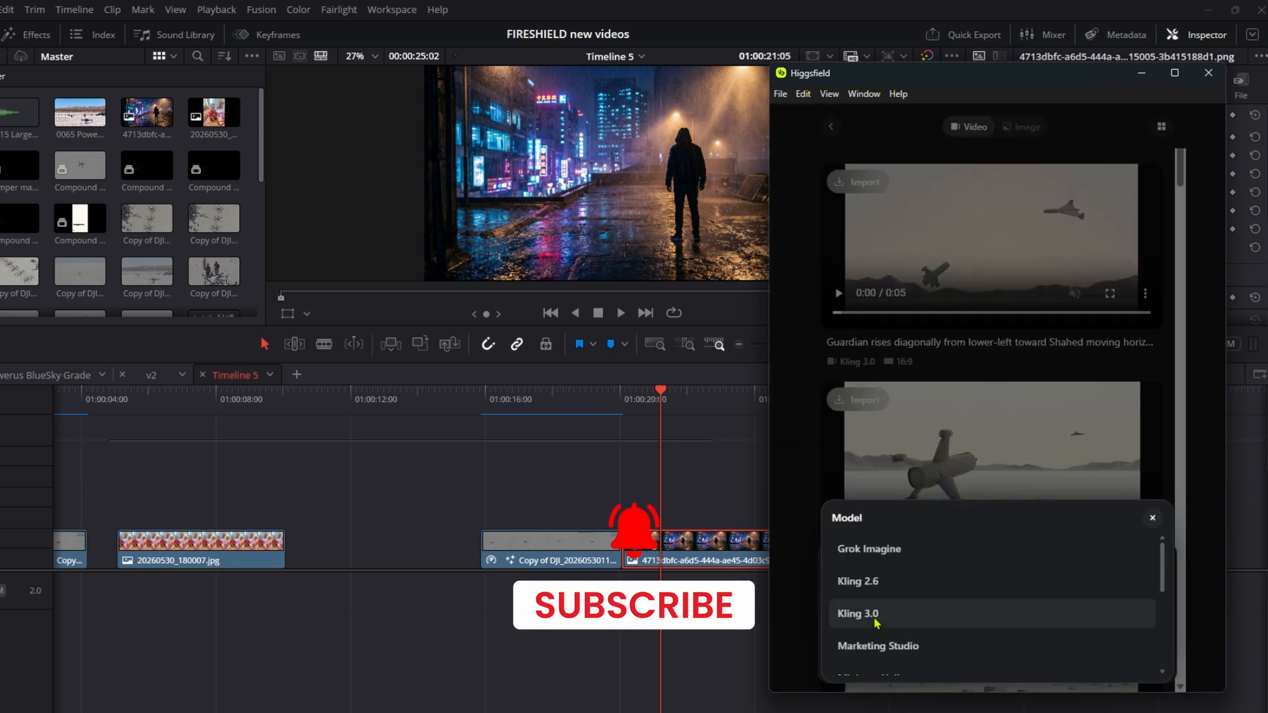
left_click(848, 613)
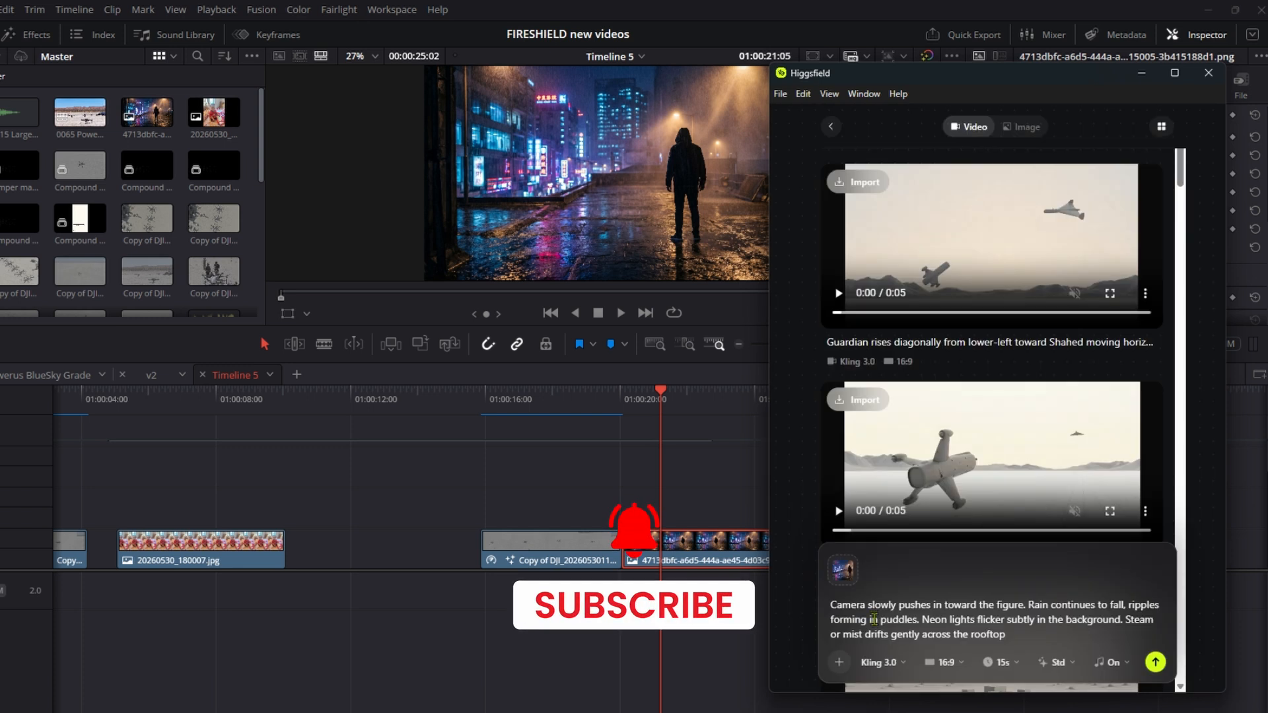
left_click(1022, 668)
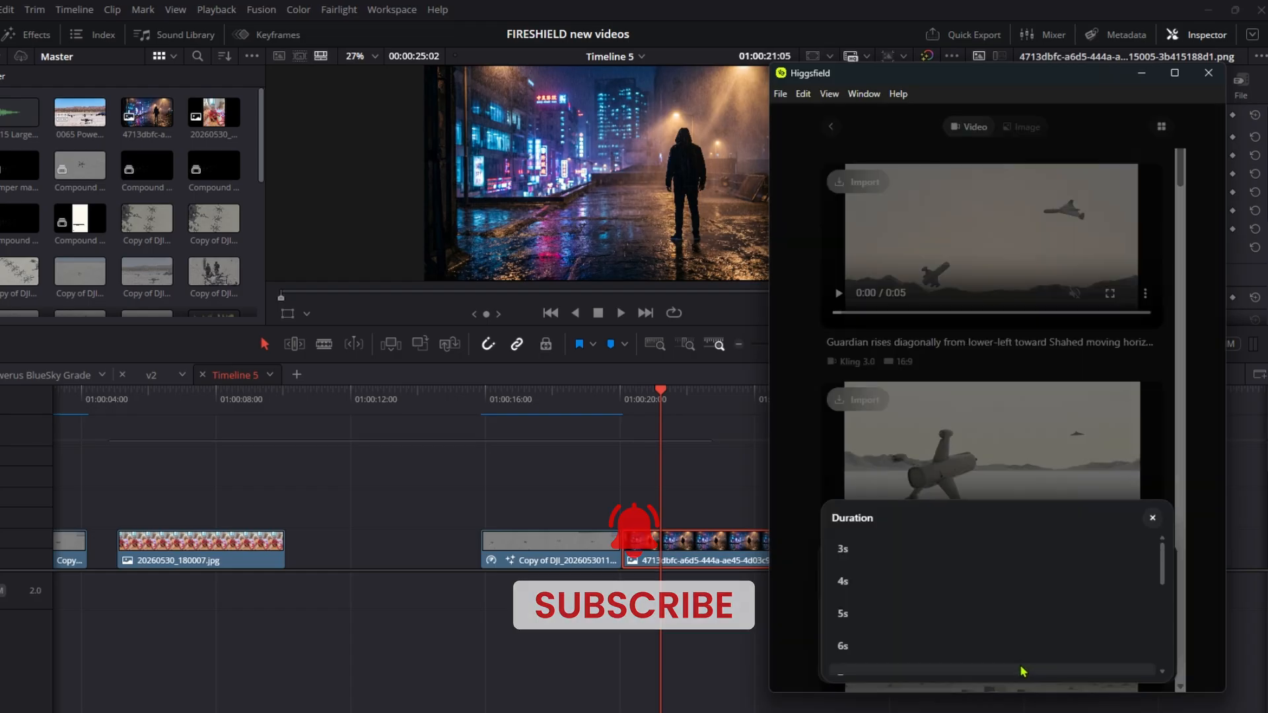
left_click(887, 581)
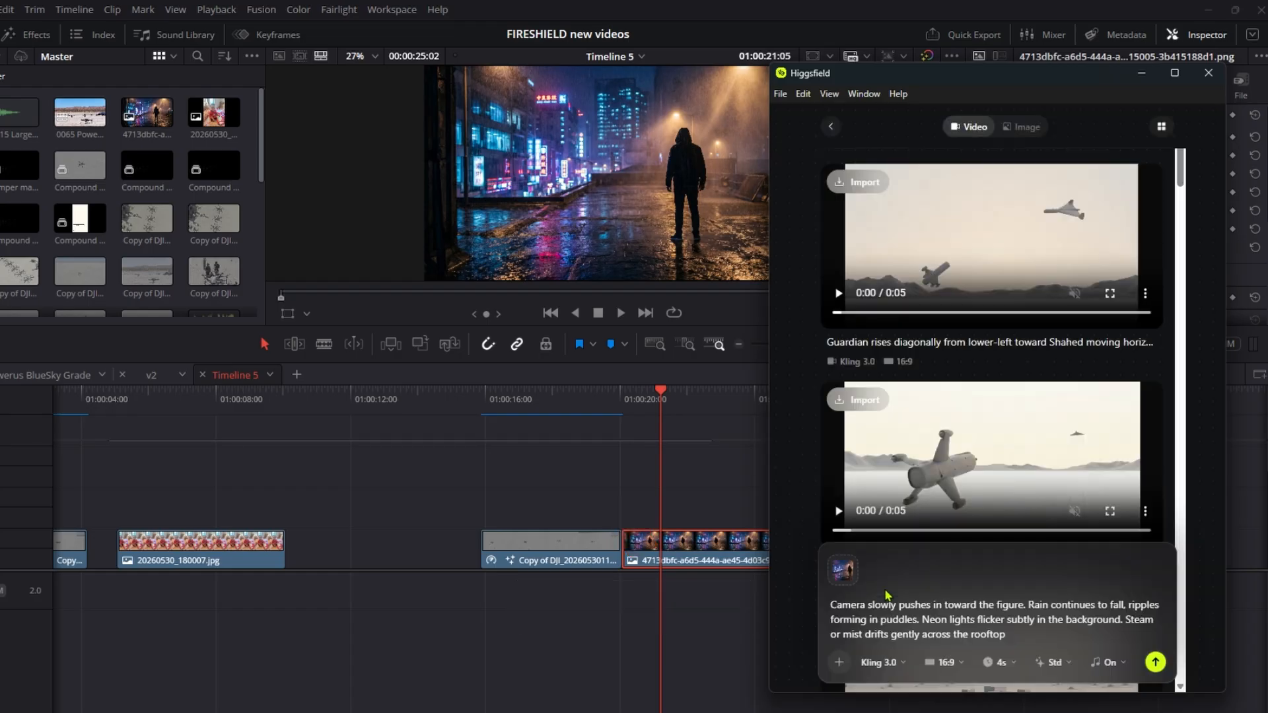
Check the sound and mode options, keep them at On and Std, and generate the video
left_click(1111, 663)
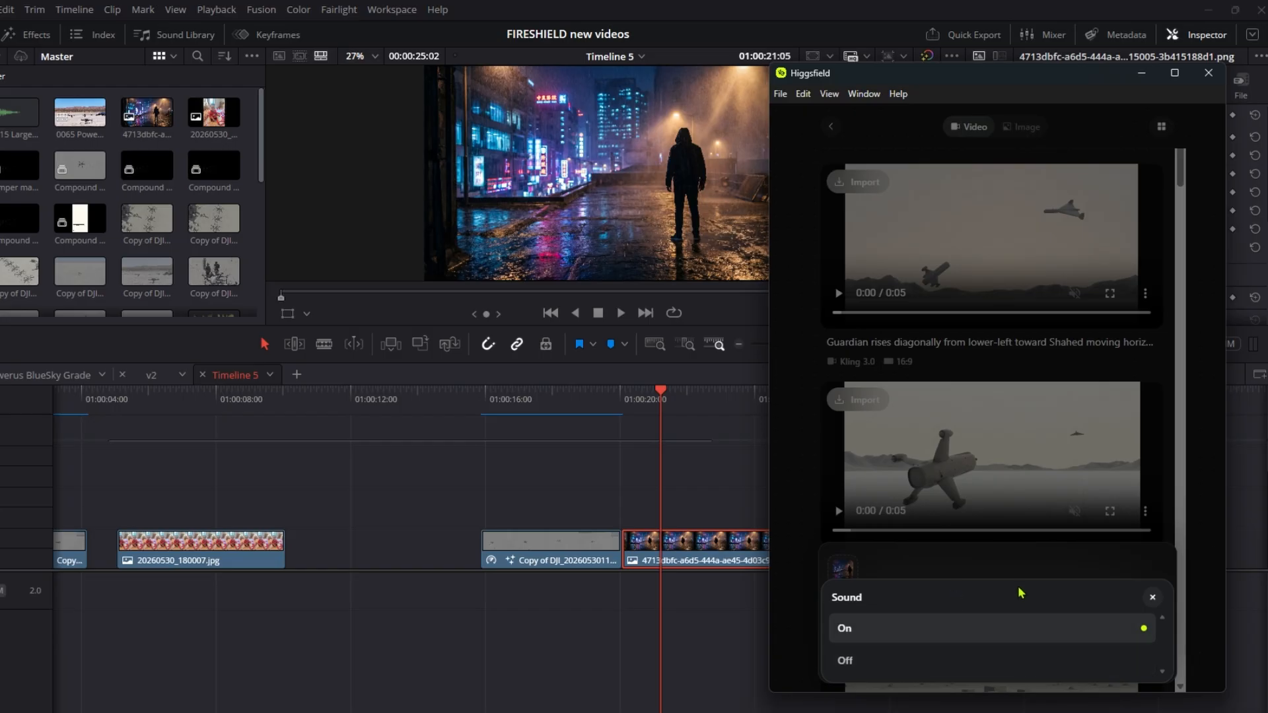
left_click(1152, 597)
left_click(1062, 668)
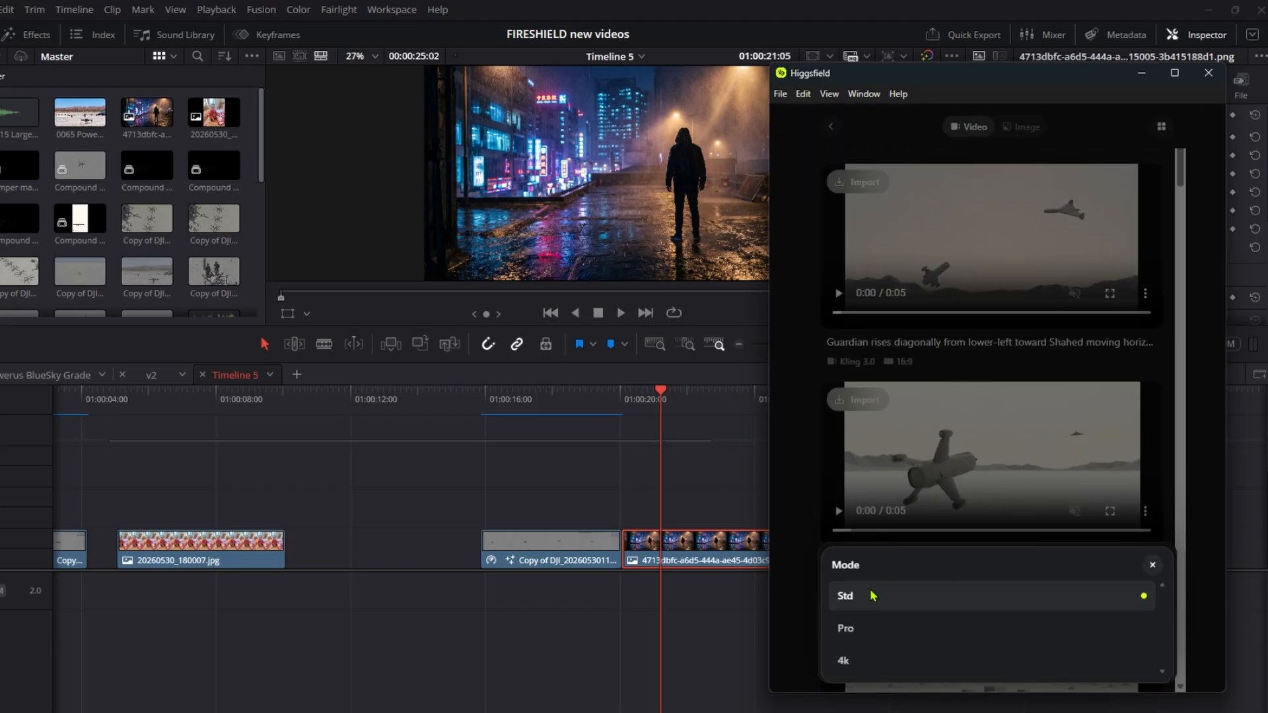
left_click(1152, 565)
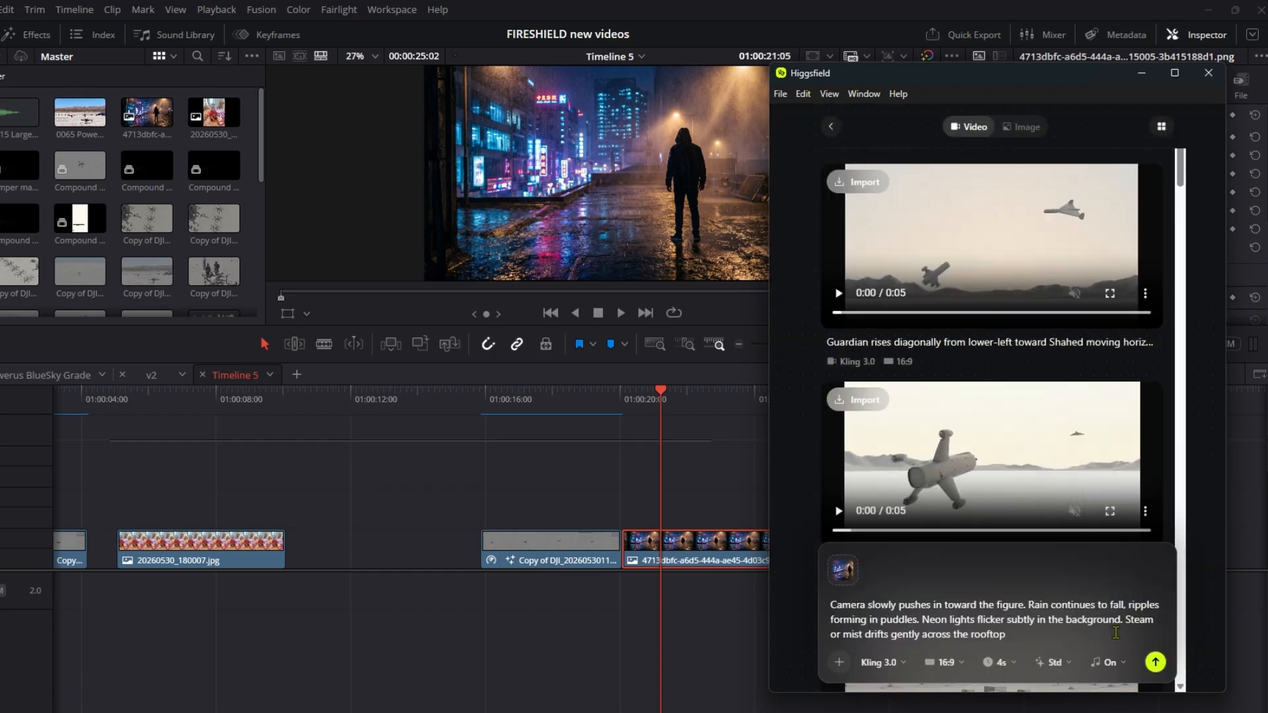
left_click(1155, 663)
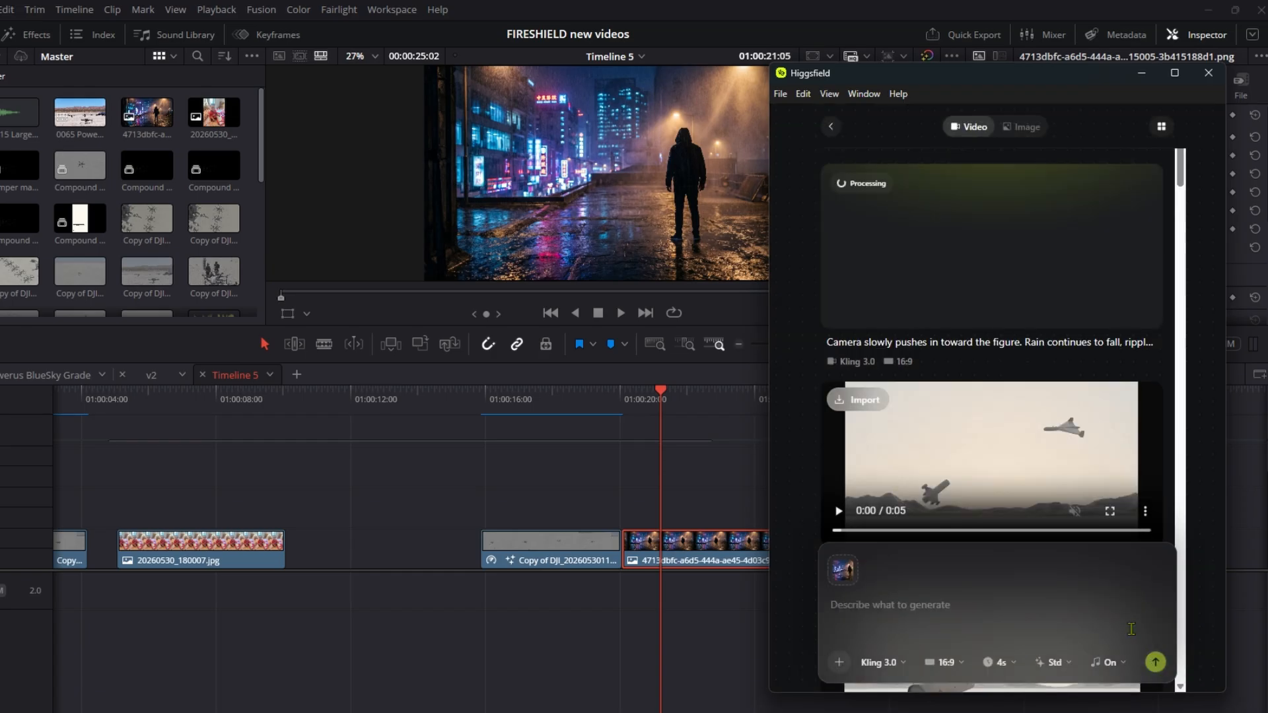
mouse_move(1064, 536)
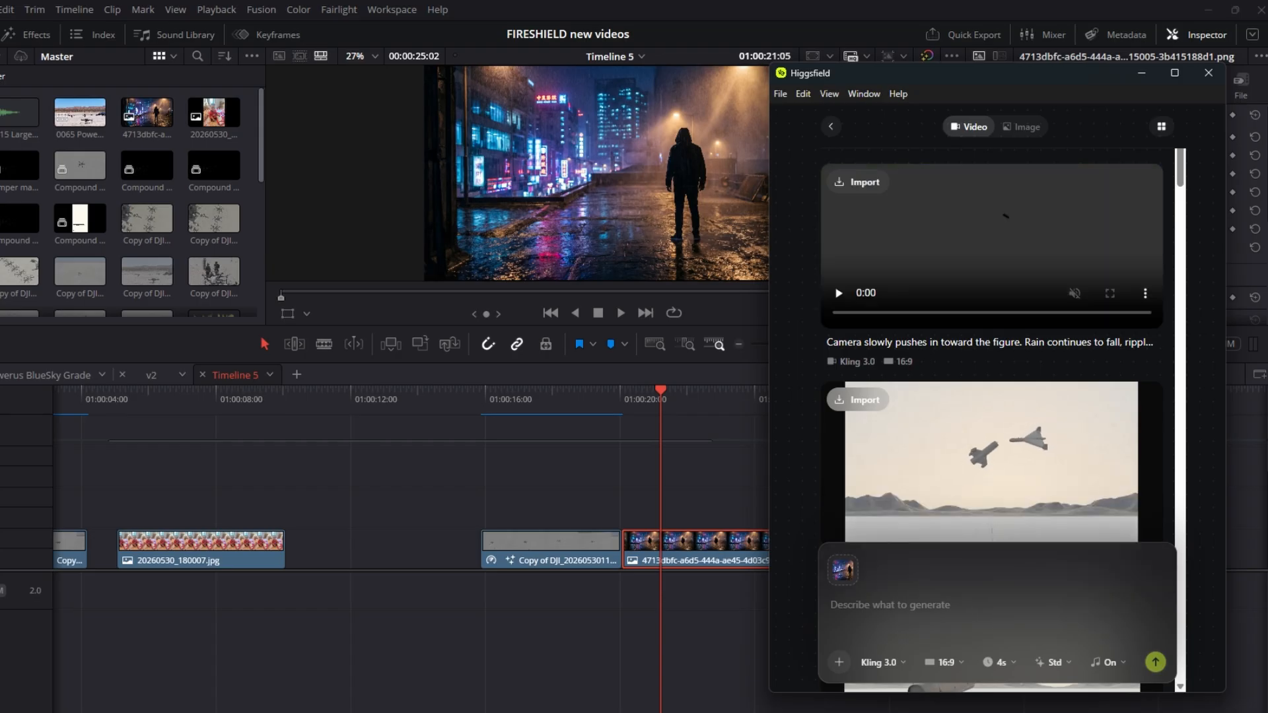
mouse_move(1065, 210)
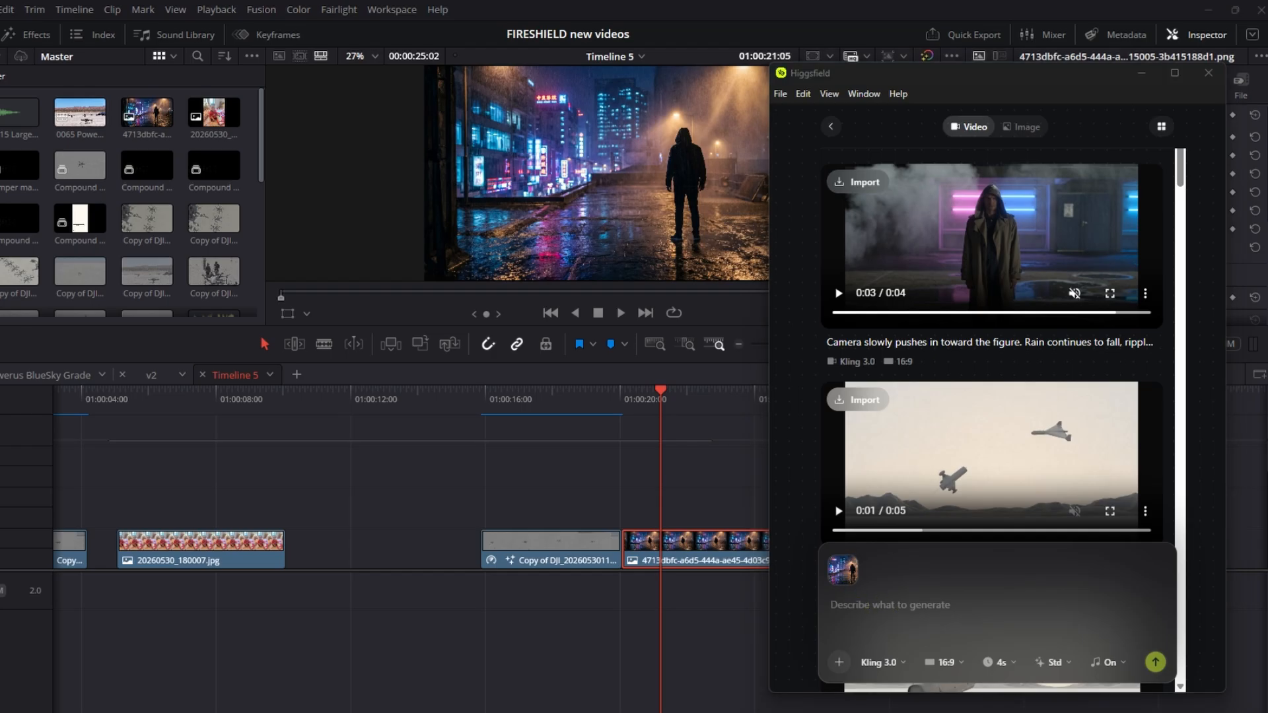
Re-enter the slow push-in prompt with the rooftop image as reference and generate the video again
key("alt+Tab")
type("Camera slowly pushes in toward the figure. Rain continues to fall, ripples forming in puddles. Neon lights flicker subtly in the background. Steam or mist drifts gently across the rooftop")
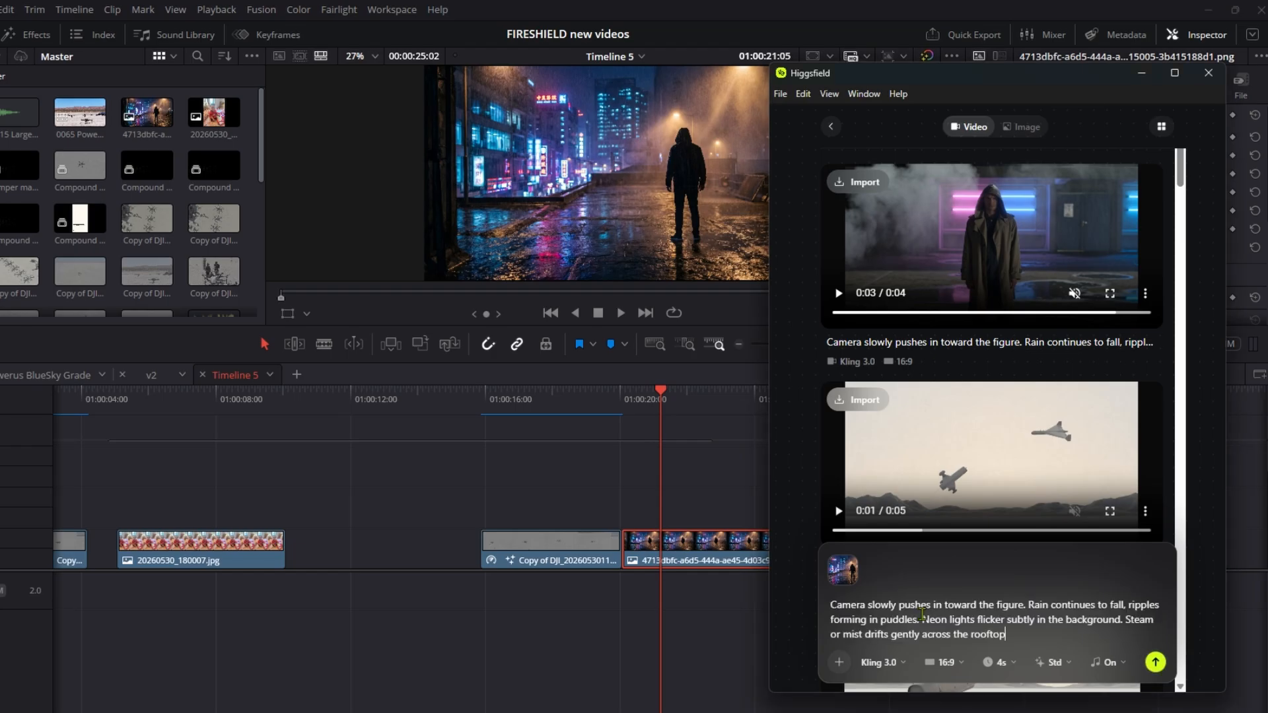
left_click(1154, 662)
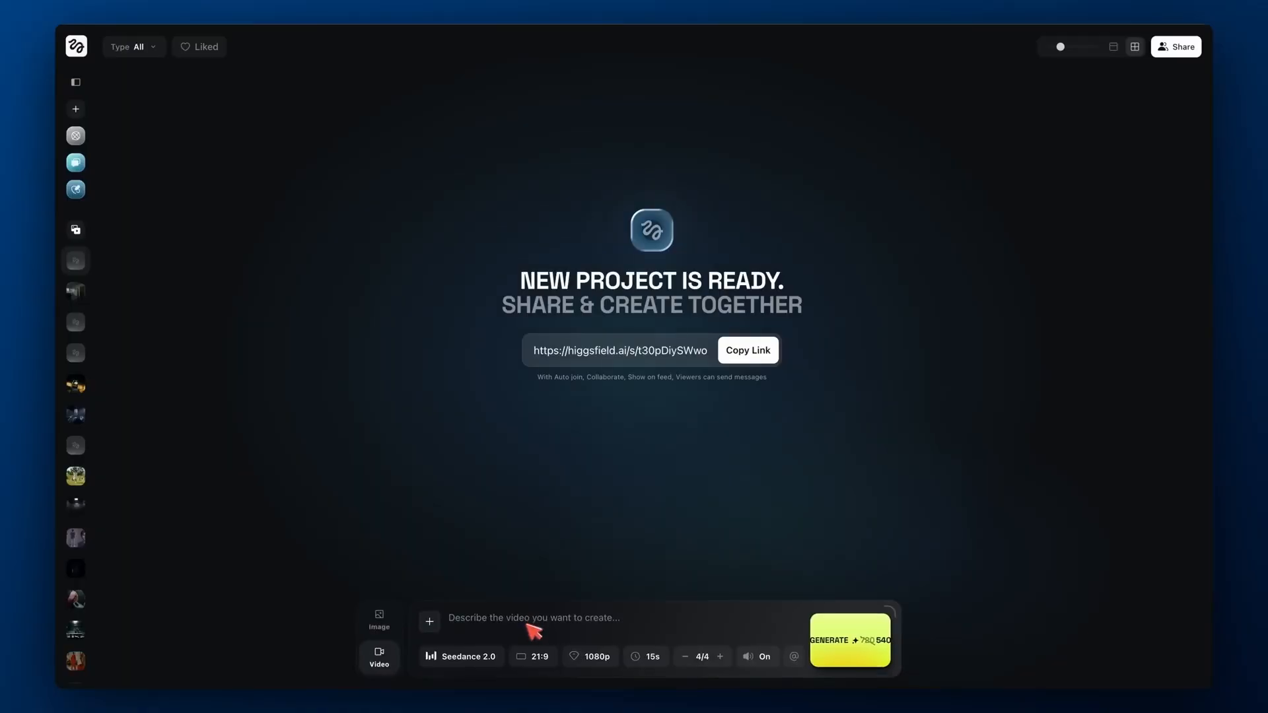
Enter the unlit night apartment prompt for Nano Banana Pro, set the aspect ratio to 21:9 and generate four 4K images
key("ctrl+v")
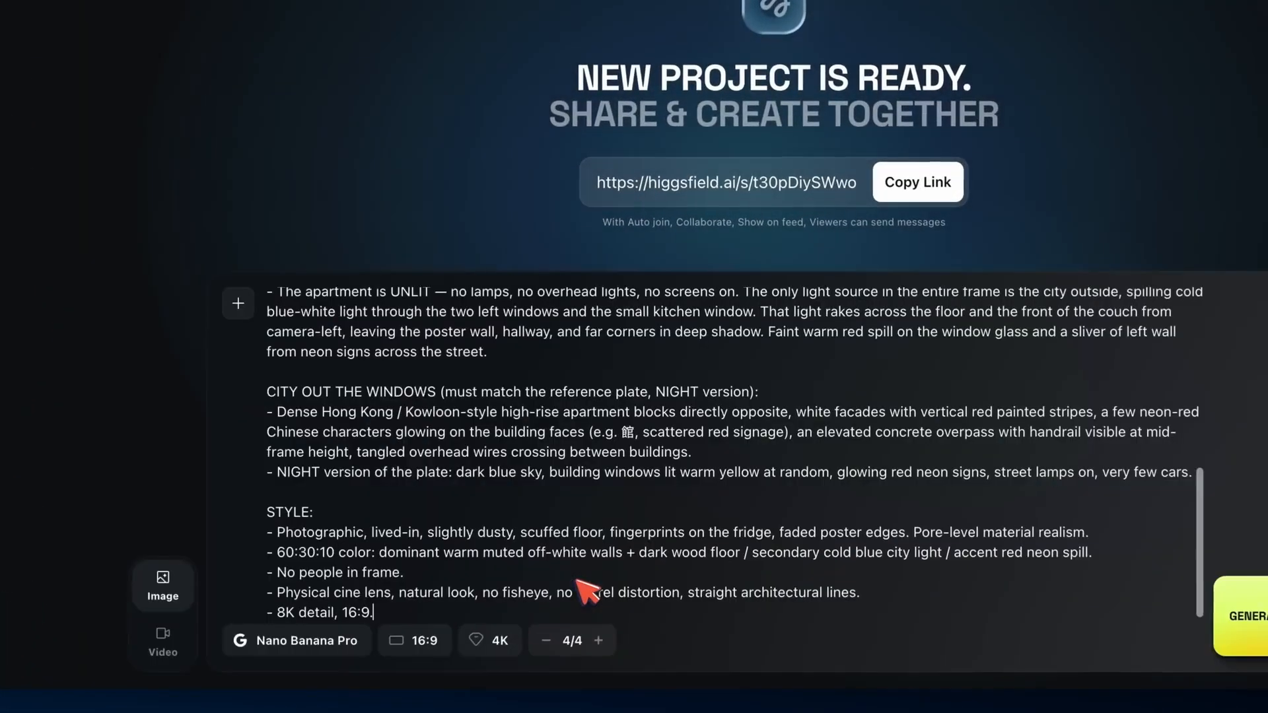
left_click(399, 647)
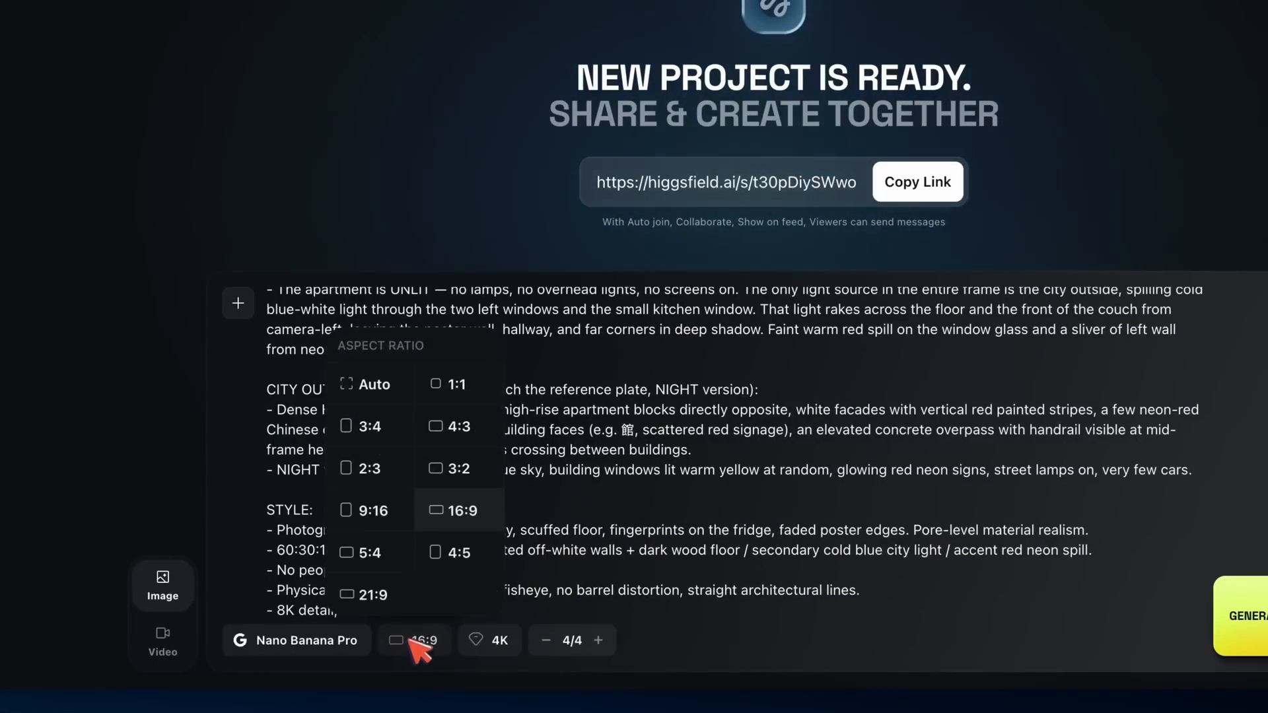
left_click(395, 596)
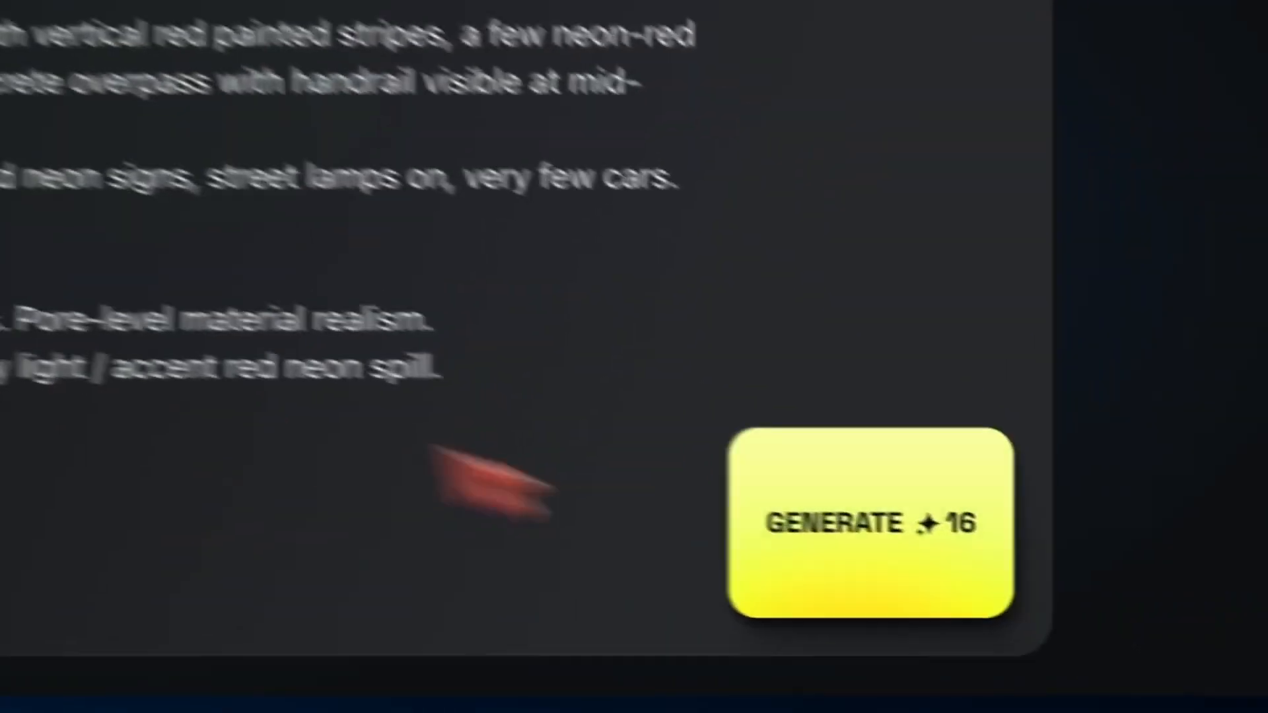
left_click(927, 523)
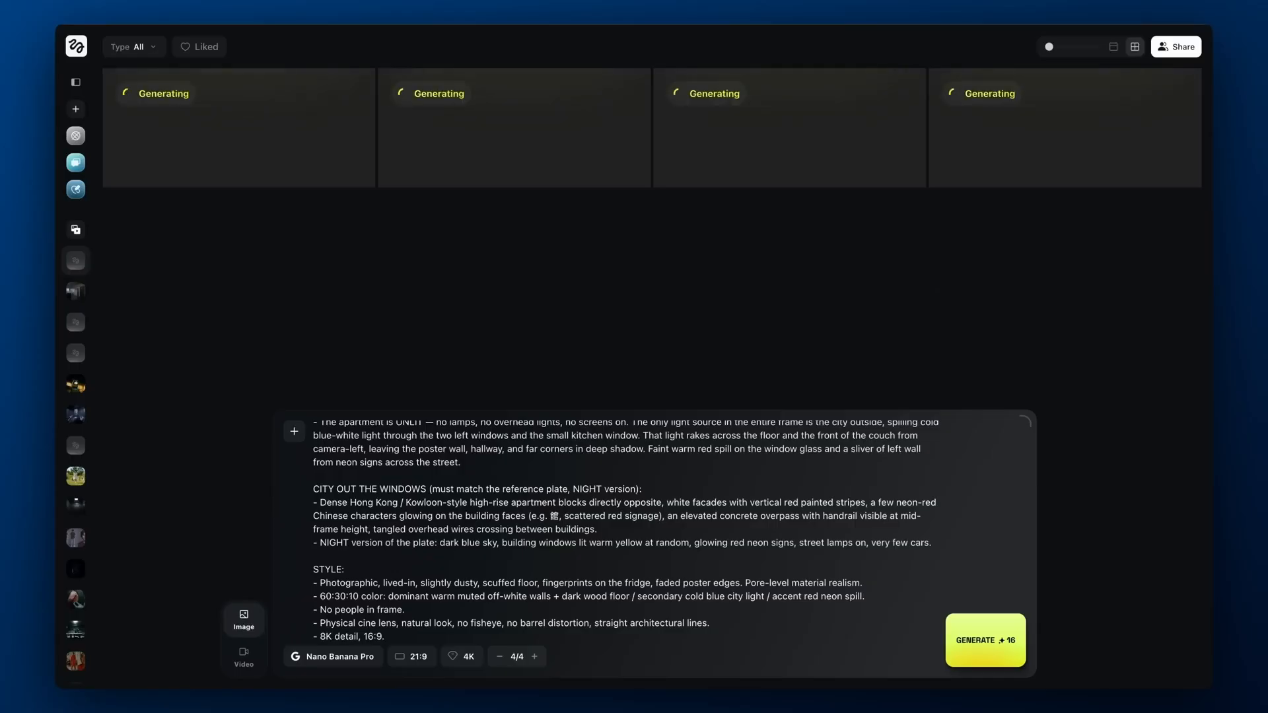
left_click(1007, 169)
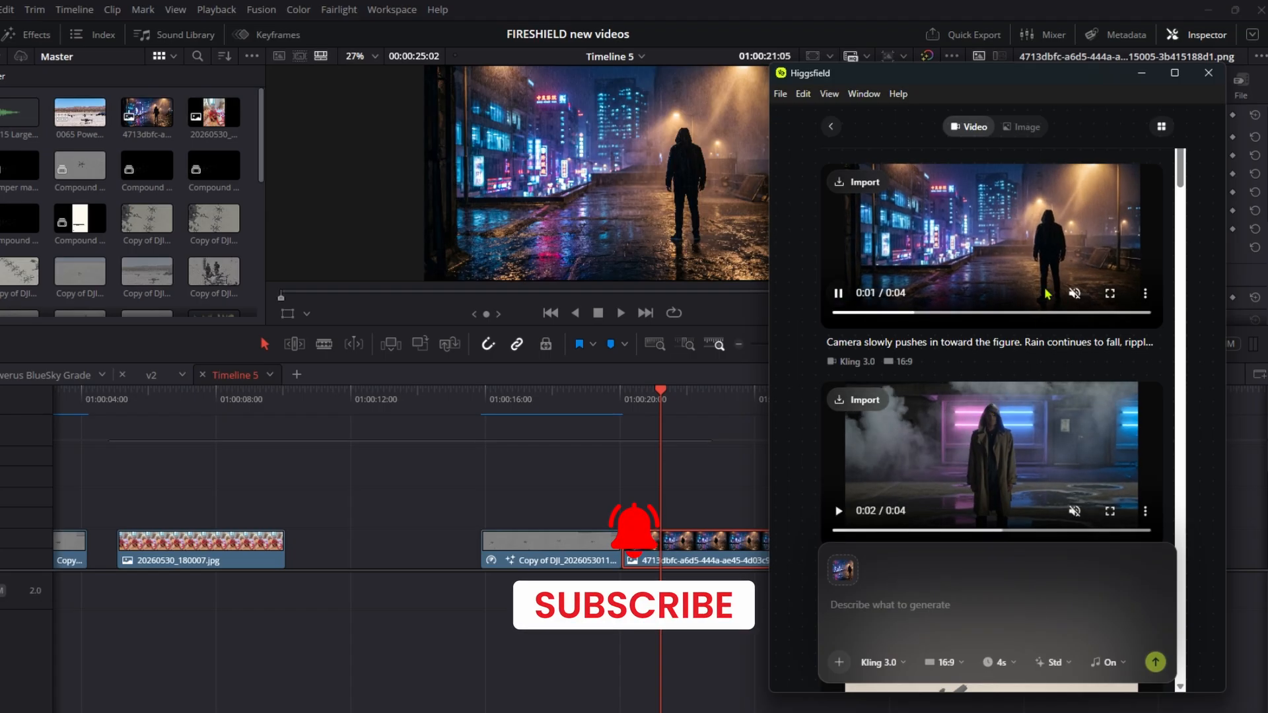
Preview the newly generated rooftop push-in video and import it into the timeline
left_click(1074, 295)
left_click(1074, 295)
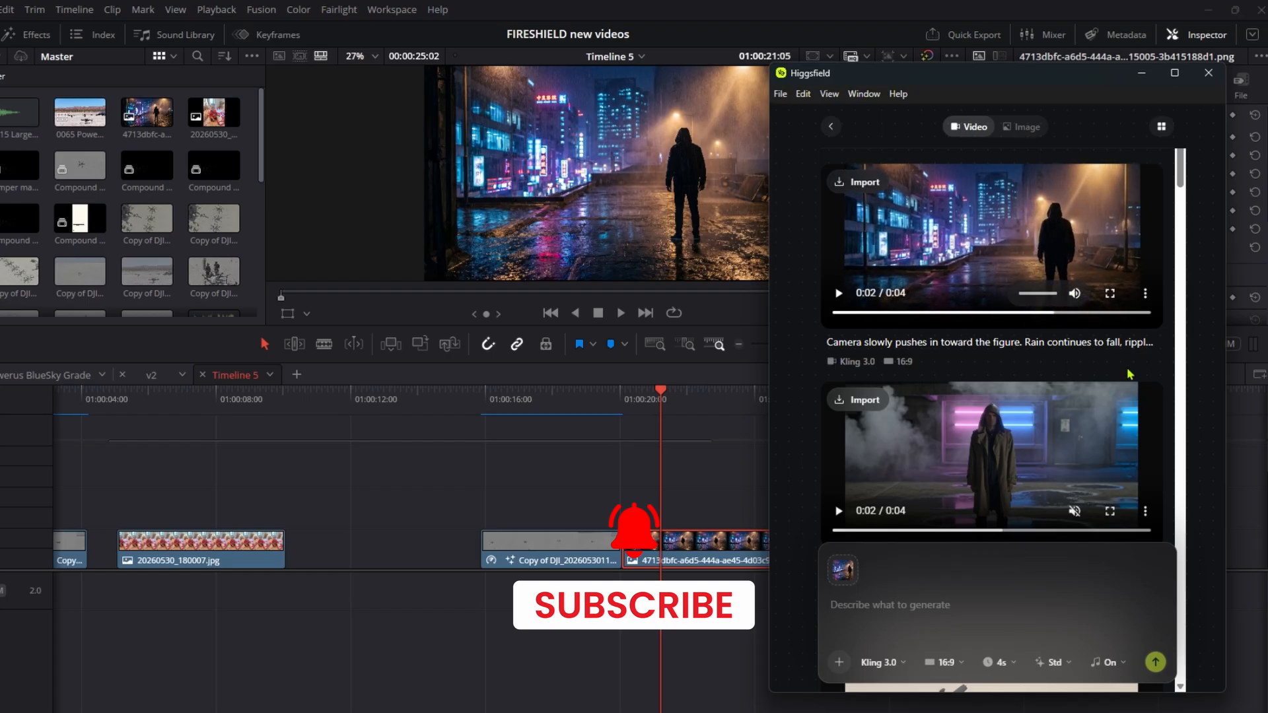
left_click(858, 182)
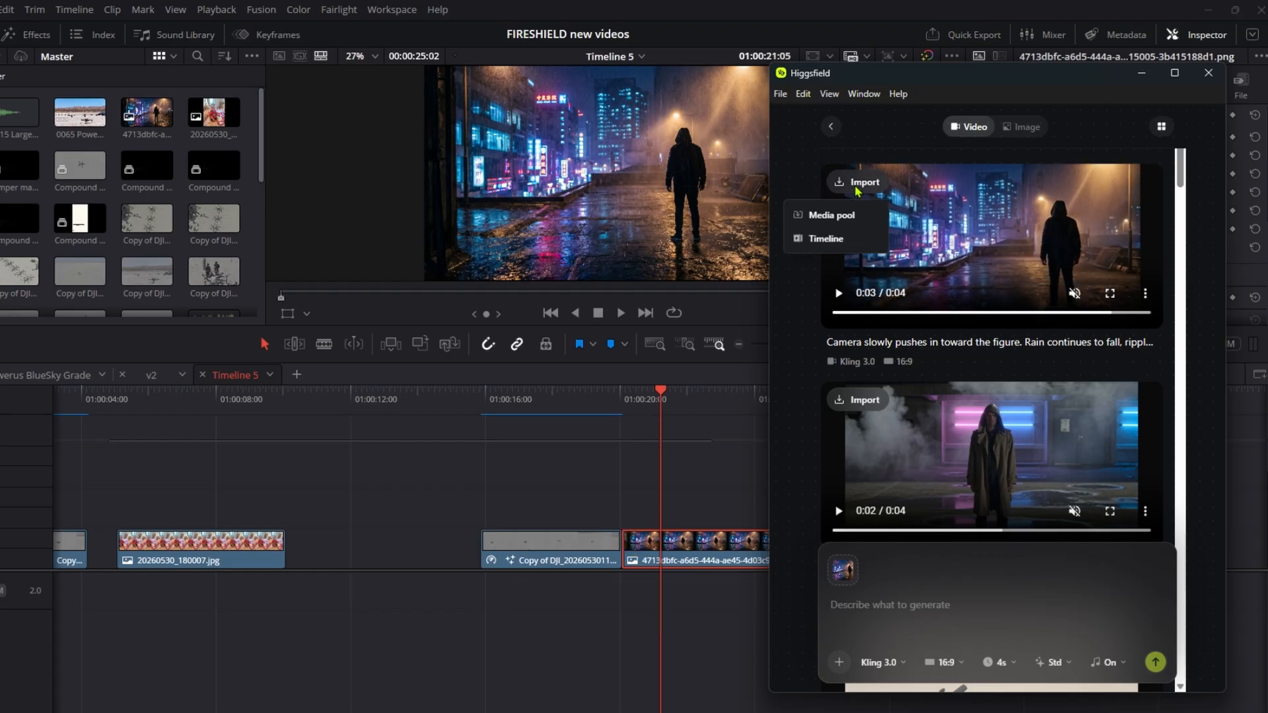
left_click(826, 241)
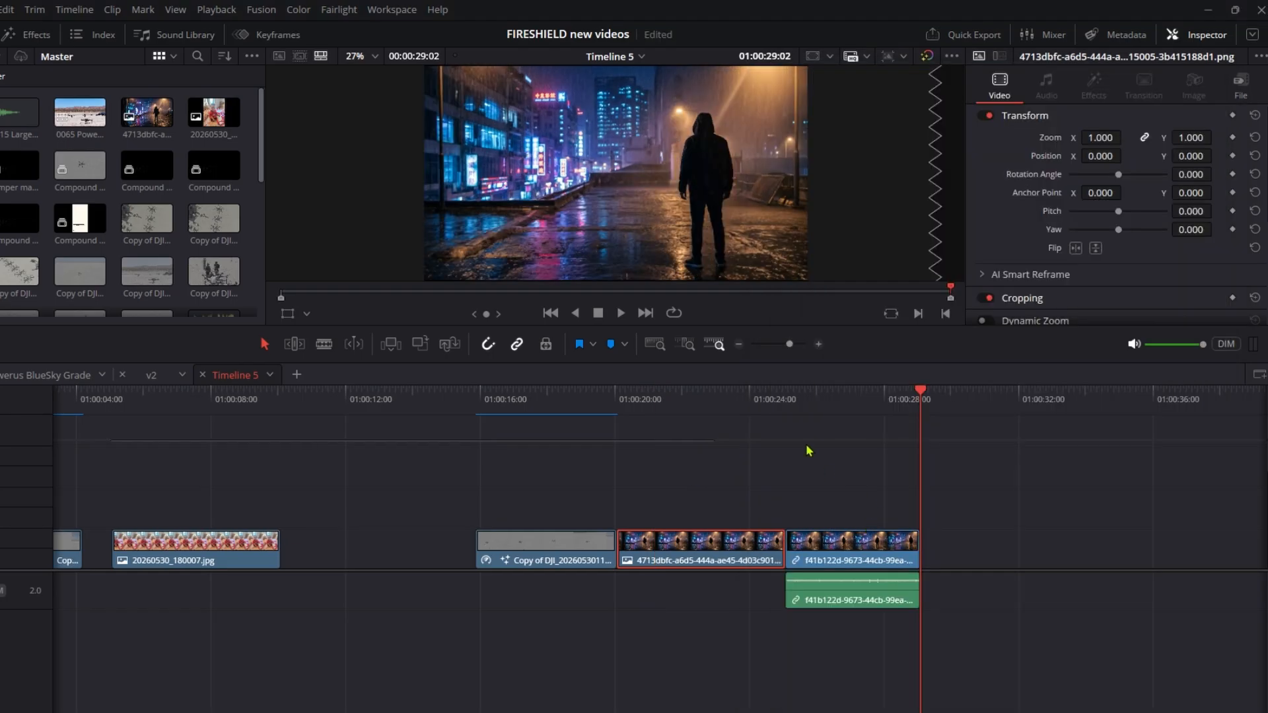
Play the imported rooftop video full screen from near the start of its clip
left_click(787, 399)
key("p")
key("space")
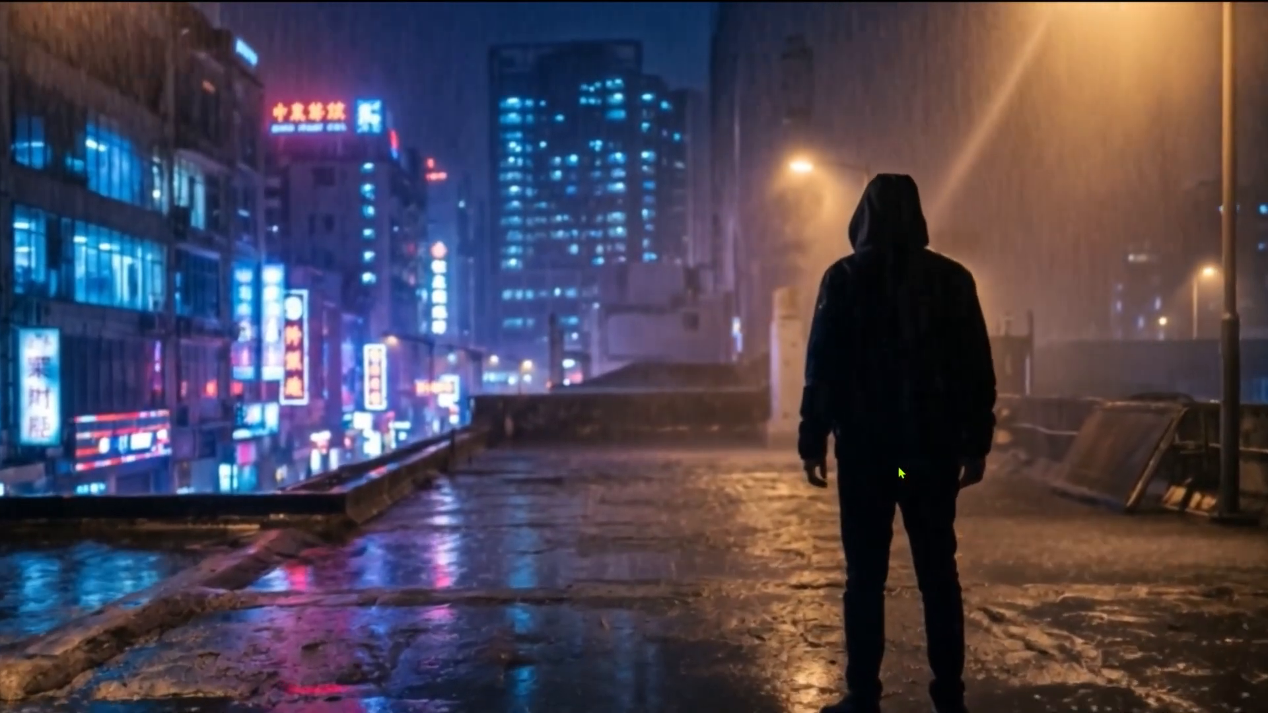
key("Escape")
Switch to the Higgsfield website, open its video creation page and dismiss the announcement to view the generation history
left_click(514, 637)
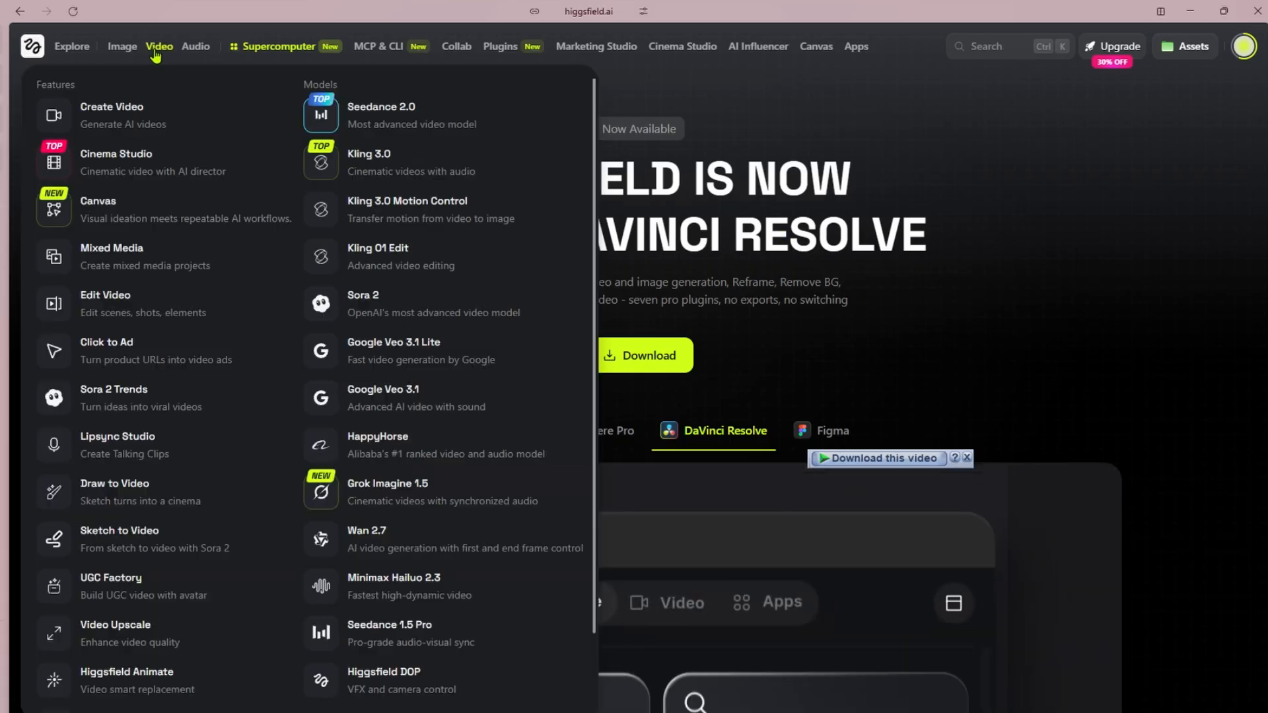
left_click(156, 50)
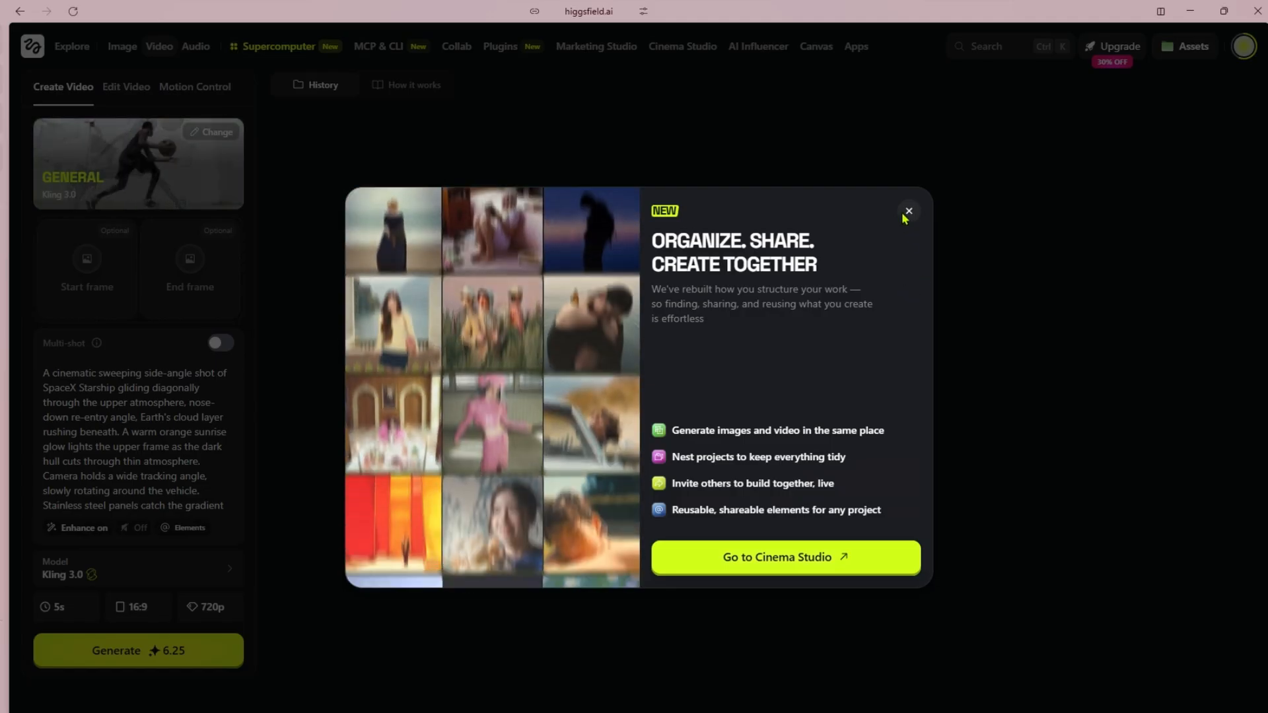
left_click(907, 212)
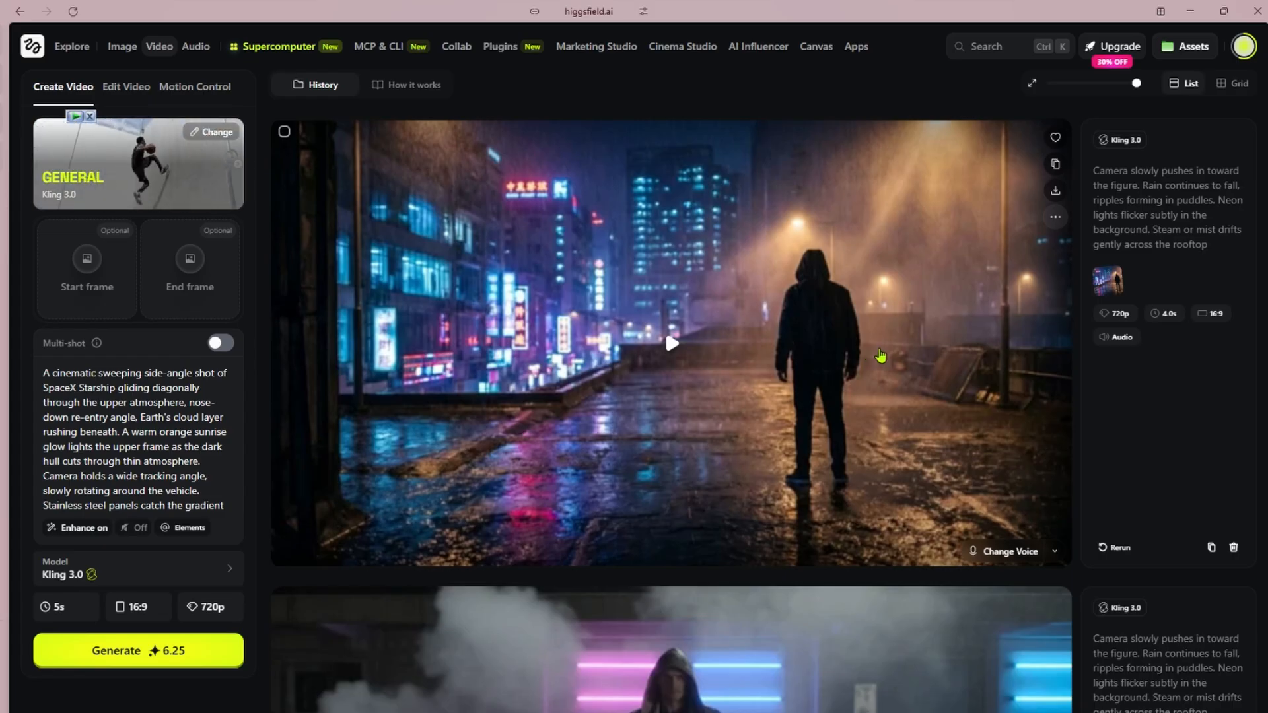
Switch back to DaVinci Resolve and scrub through the imported rooftop video to 01:00:26:16
mouse_move(538, 712)
left_click(538, 683)
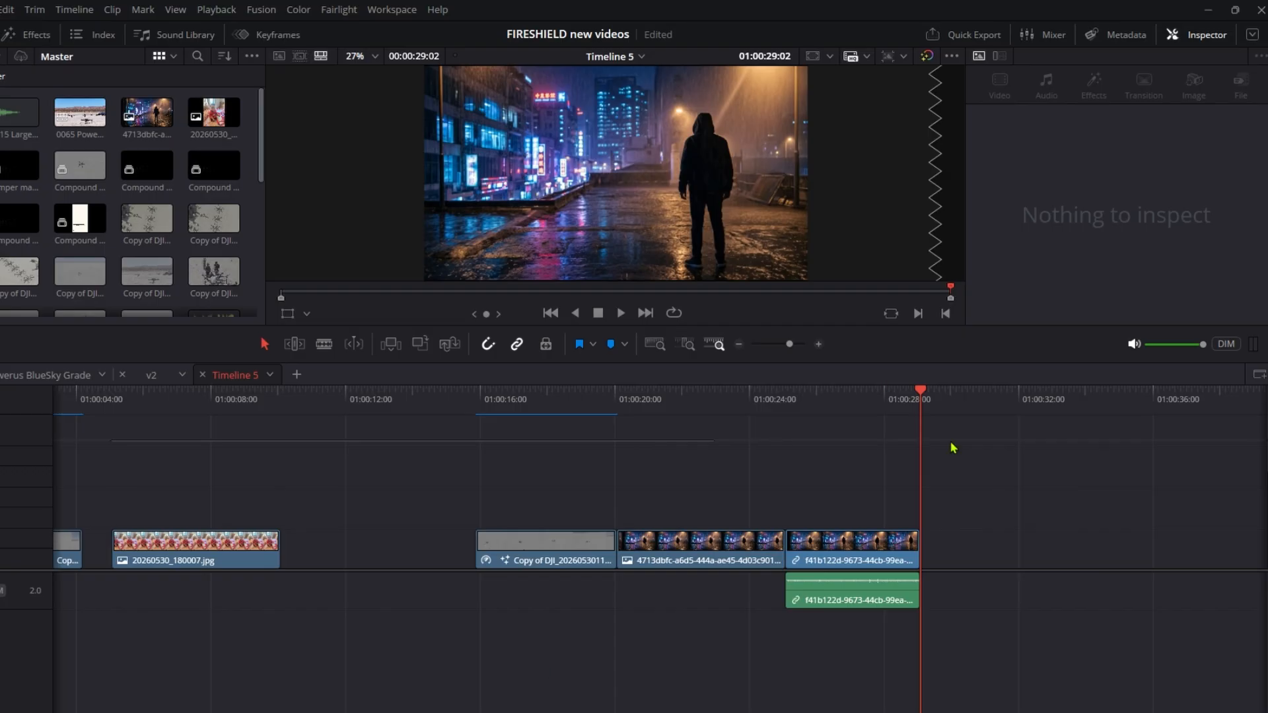
left_click(865, 409)
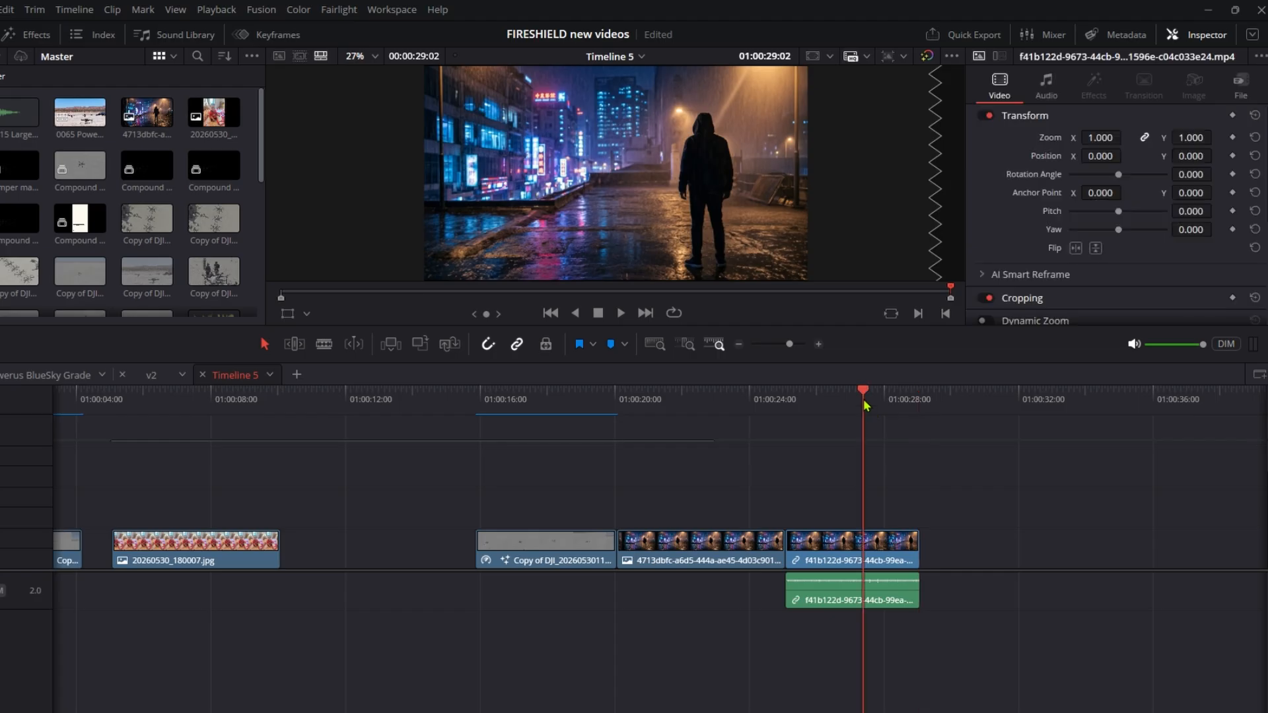
left_click_drag(865, 410, 839, 410)
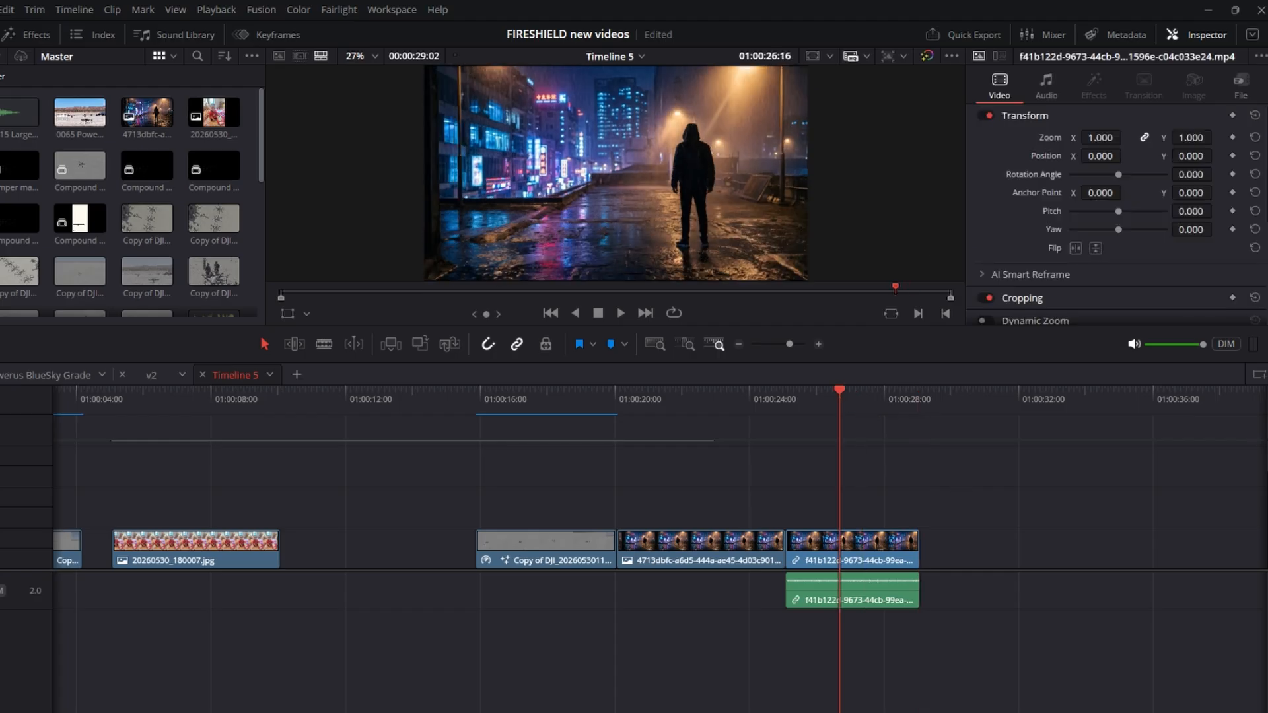
Return to the Higgsfield plugin's home page and look through its available apps
left_click(832, 125)
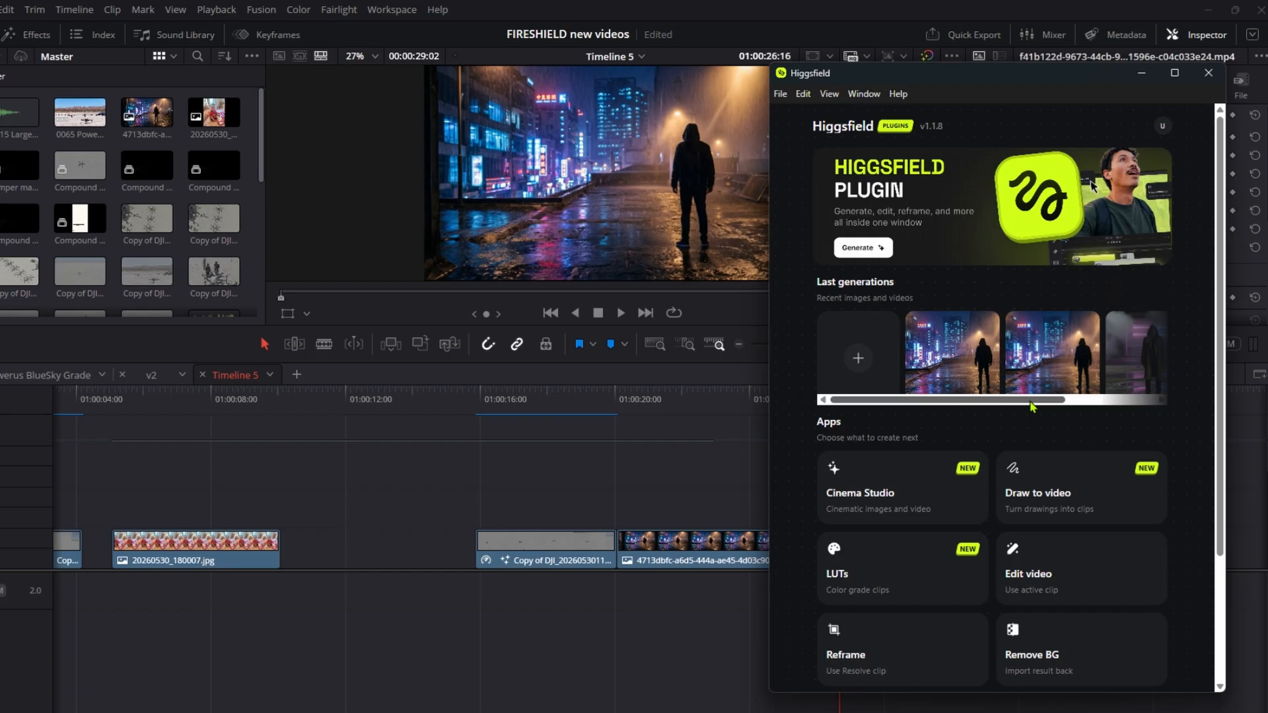
scroll(1032, 406, "down", 2)
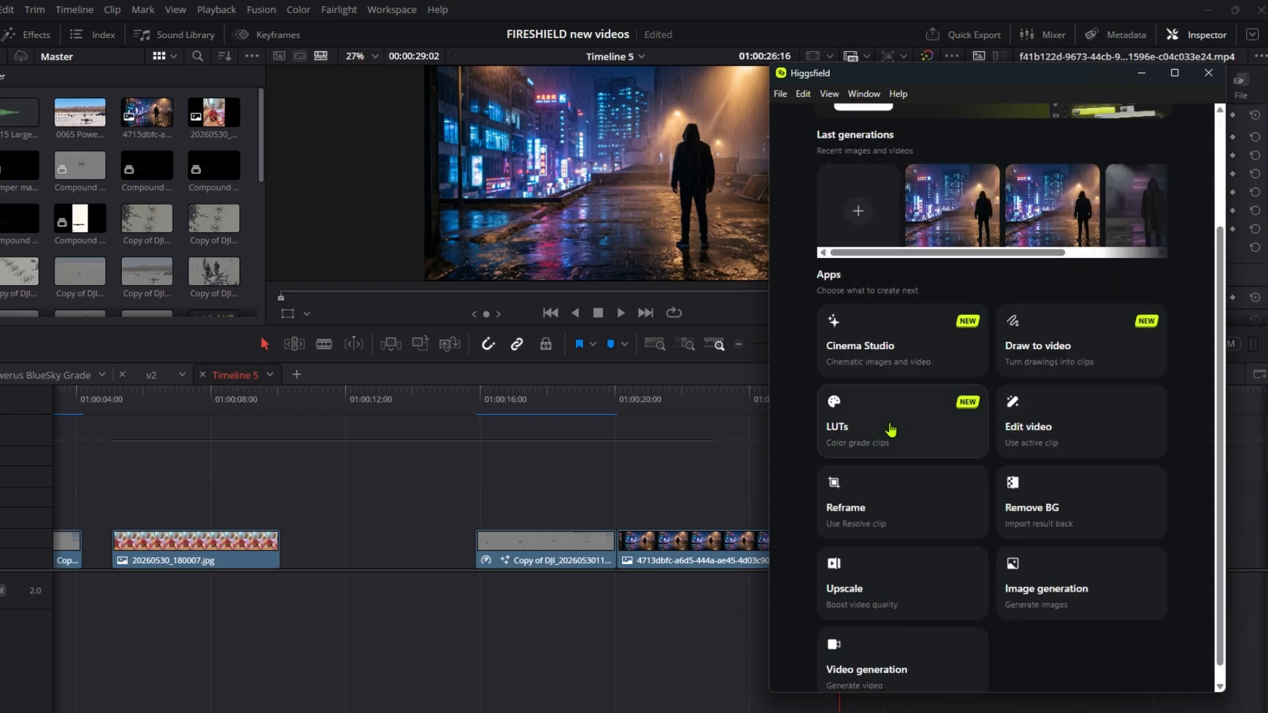
scroll(891, 430, "up", 2)
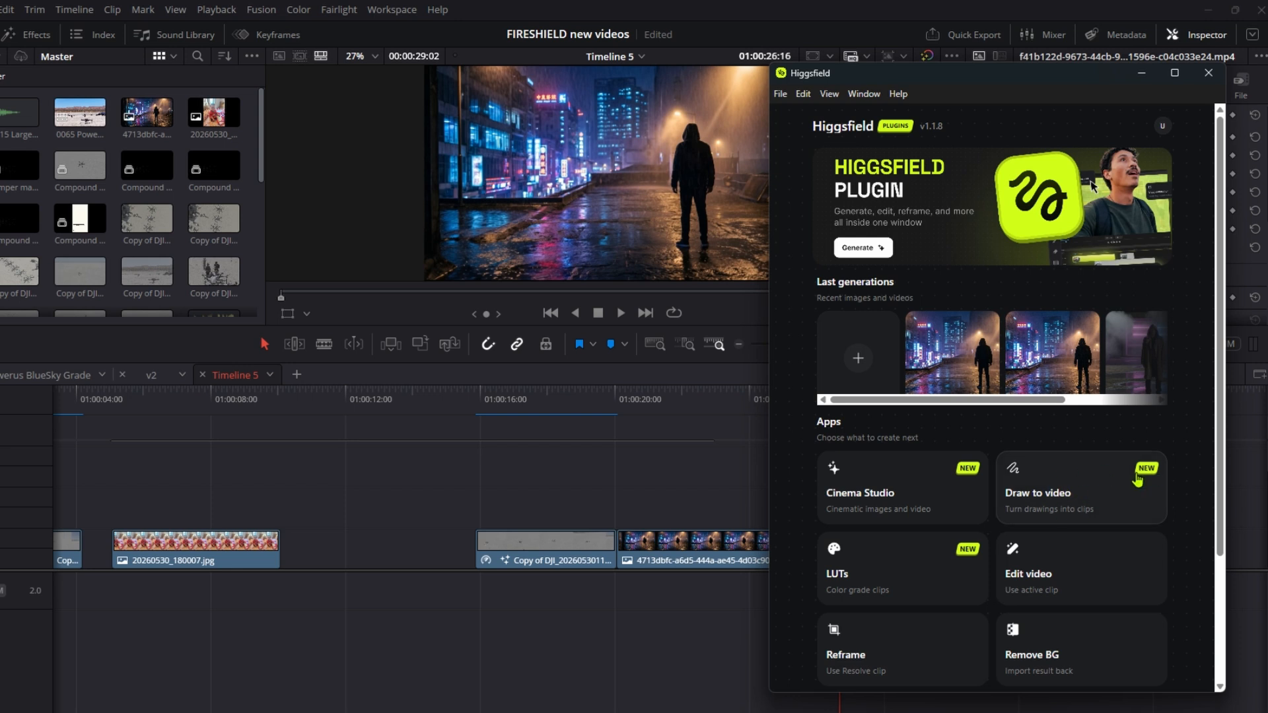
scroll(1132, 473, "down", 3)
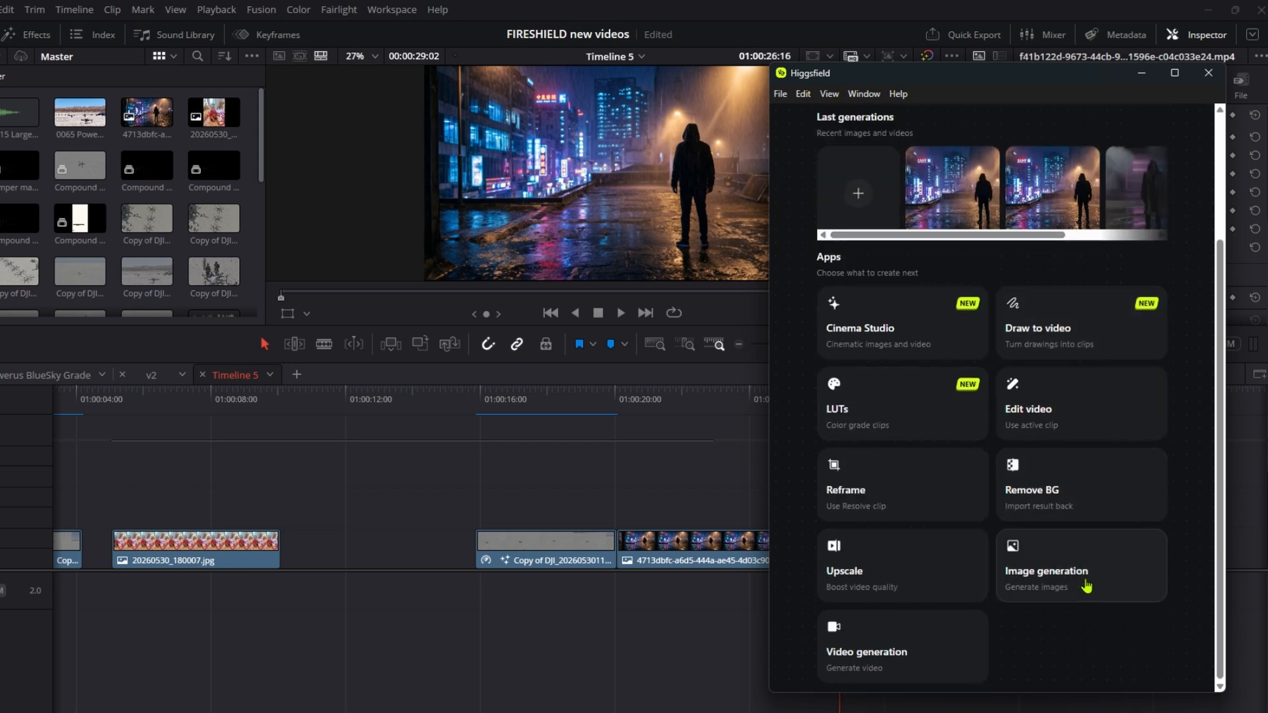